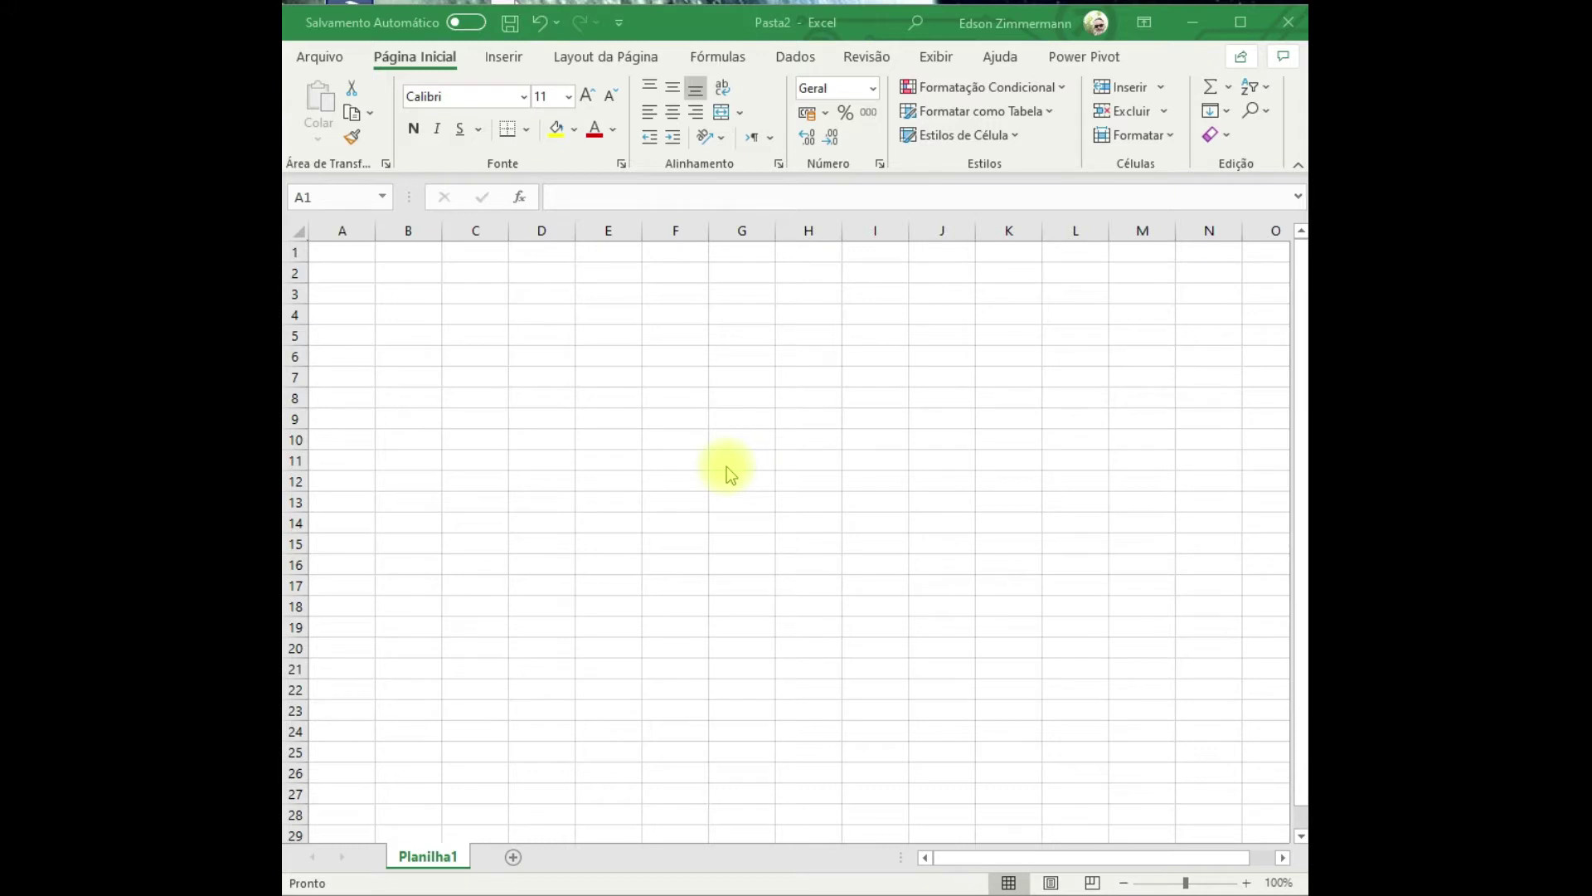
Enter the heading SE in cell B1 and give the cell a yellow fill.
click(419, 253)
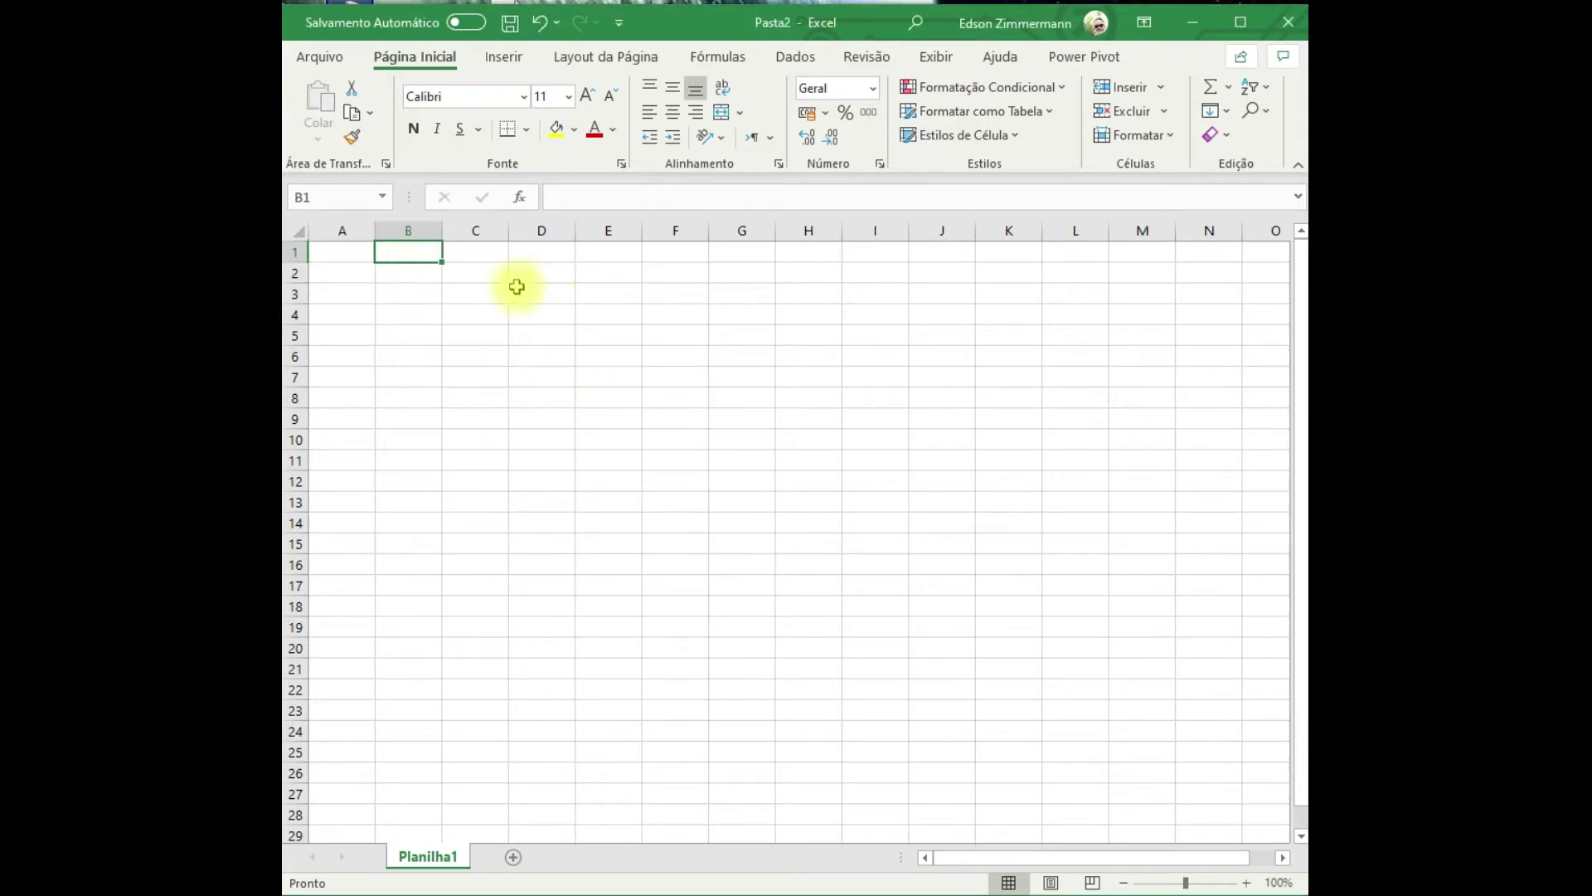
text(SE)
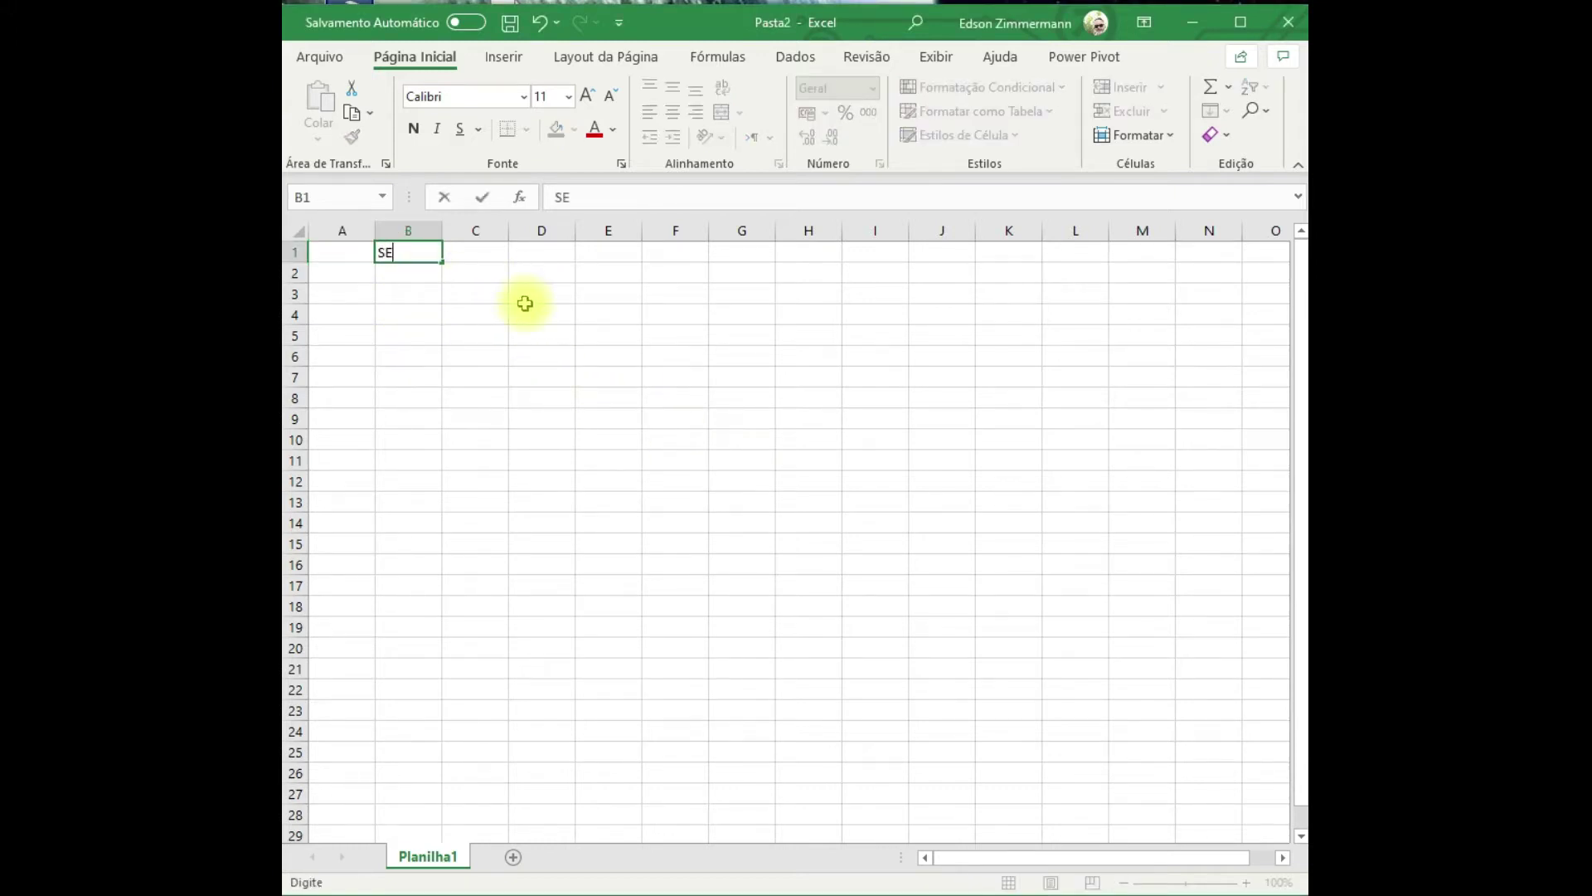
key(Return)
key(Up)
click(554, 129)
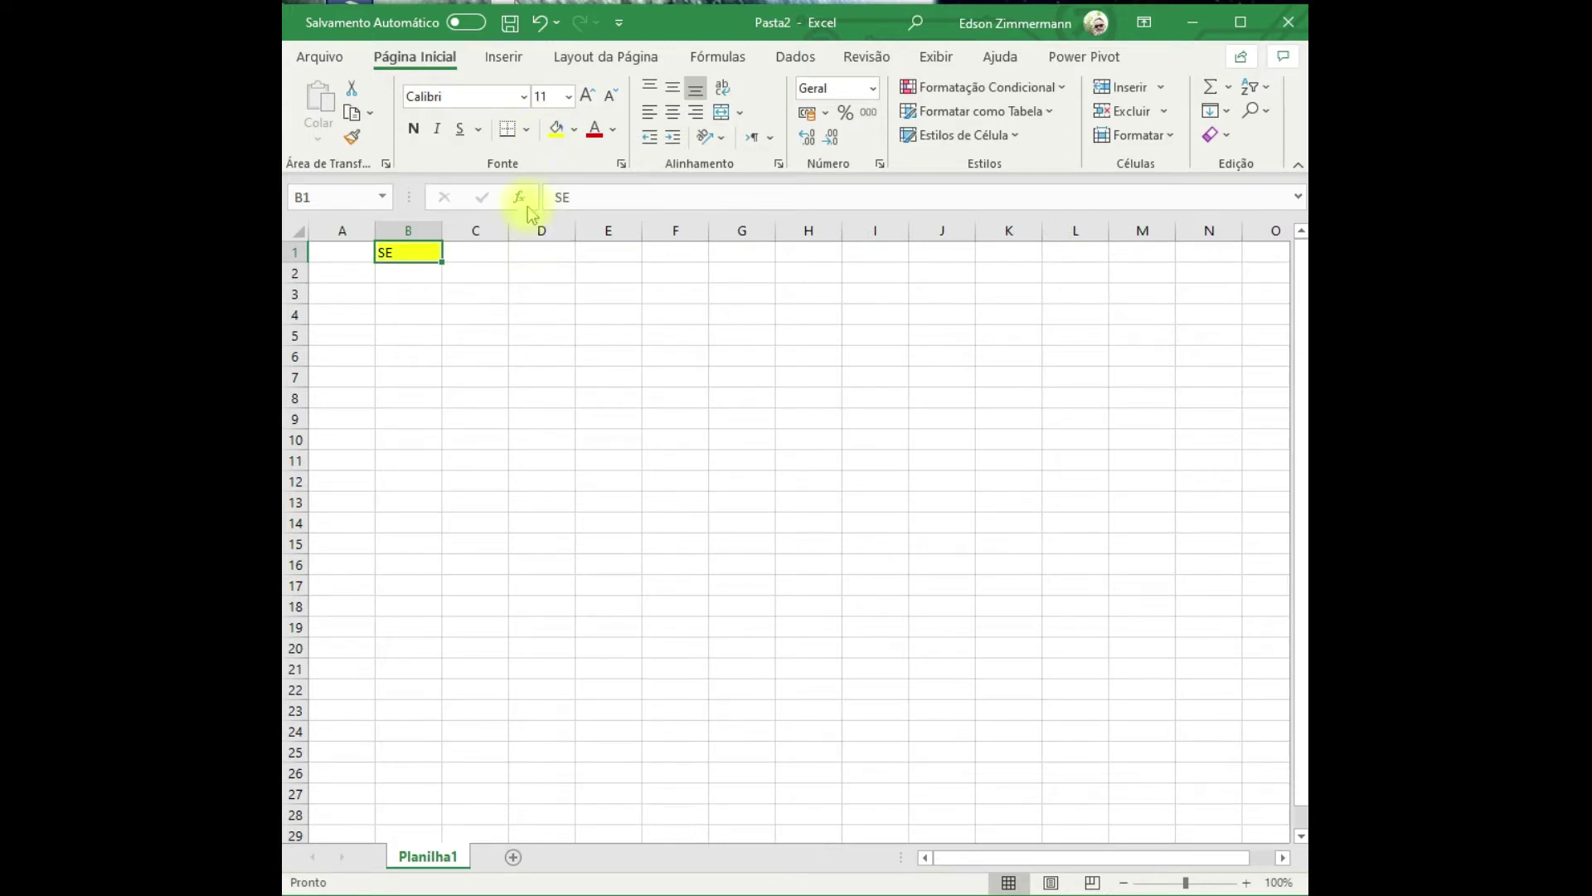
Enter the label "Idade:" in cell B3 and the age 18 in cell C3.
click(487, 271)
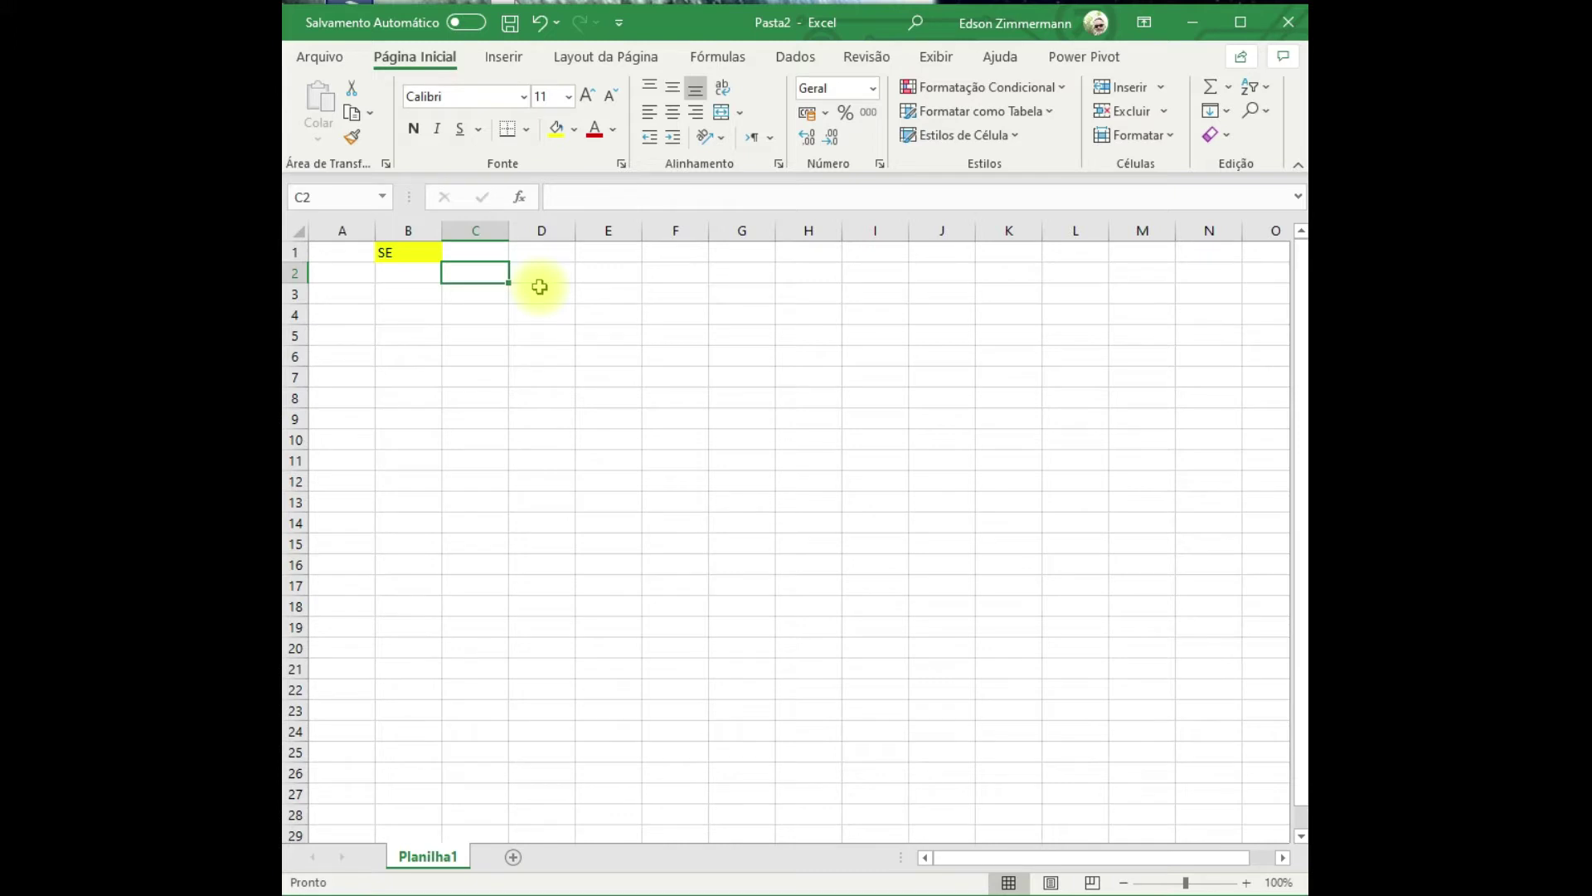
key(Left)
key(Down)
text(I)
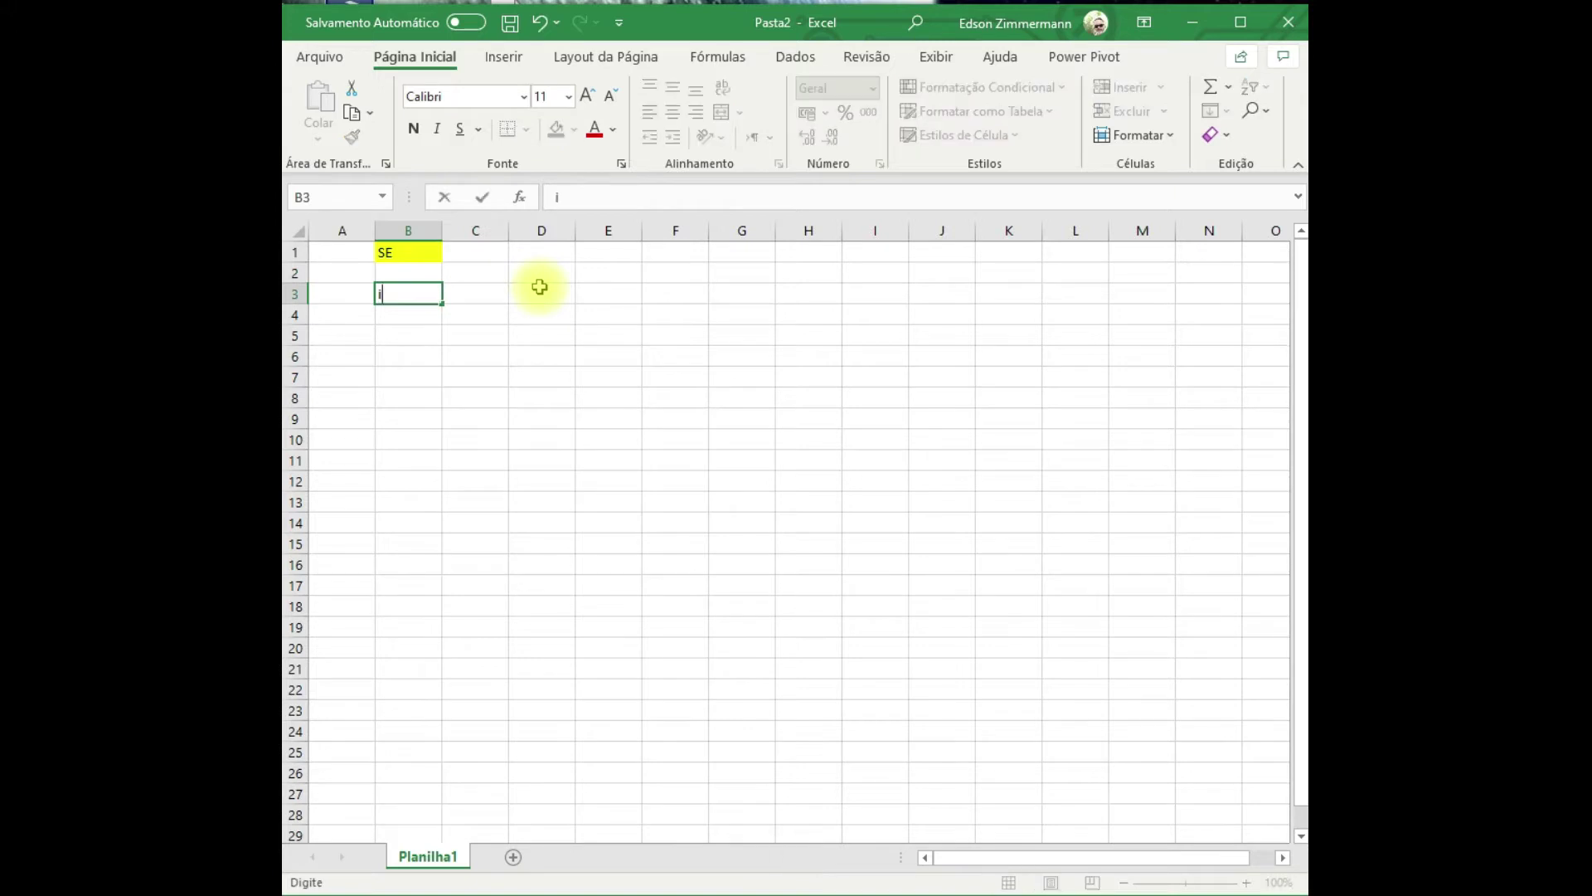
text(dade:)
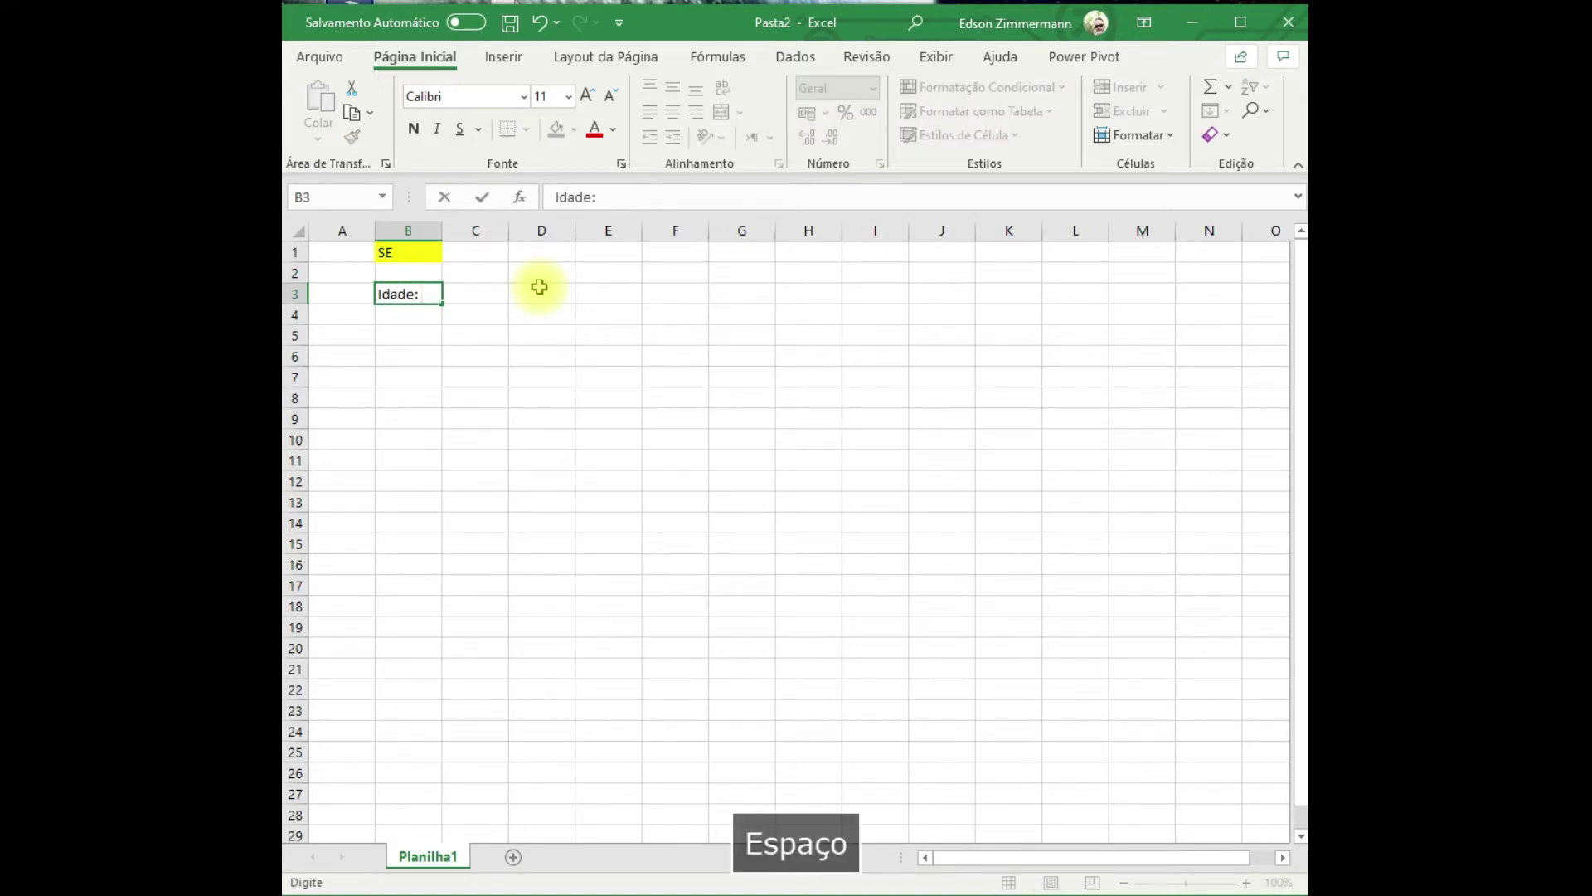
key(Tab)
text(18)
key(Tab)
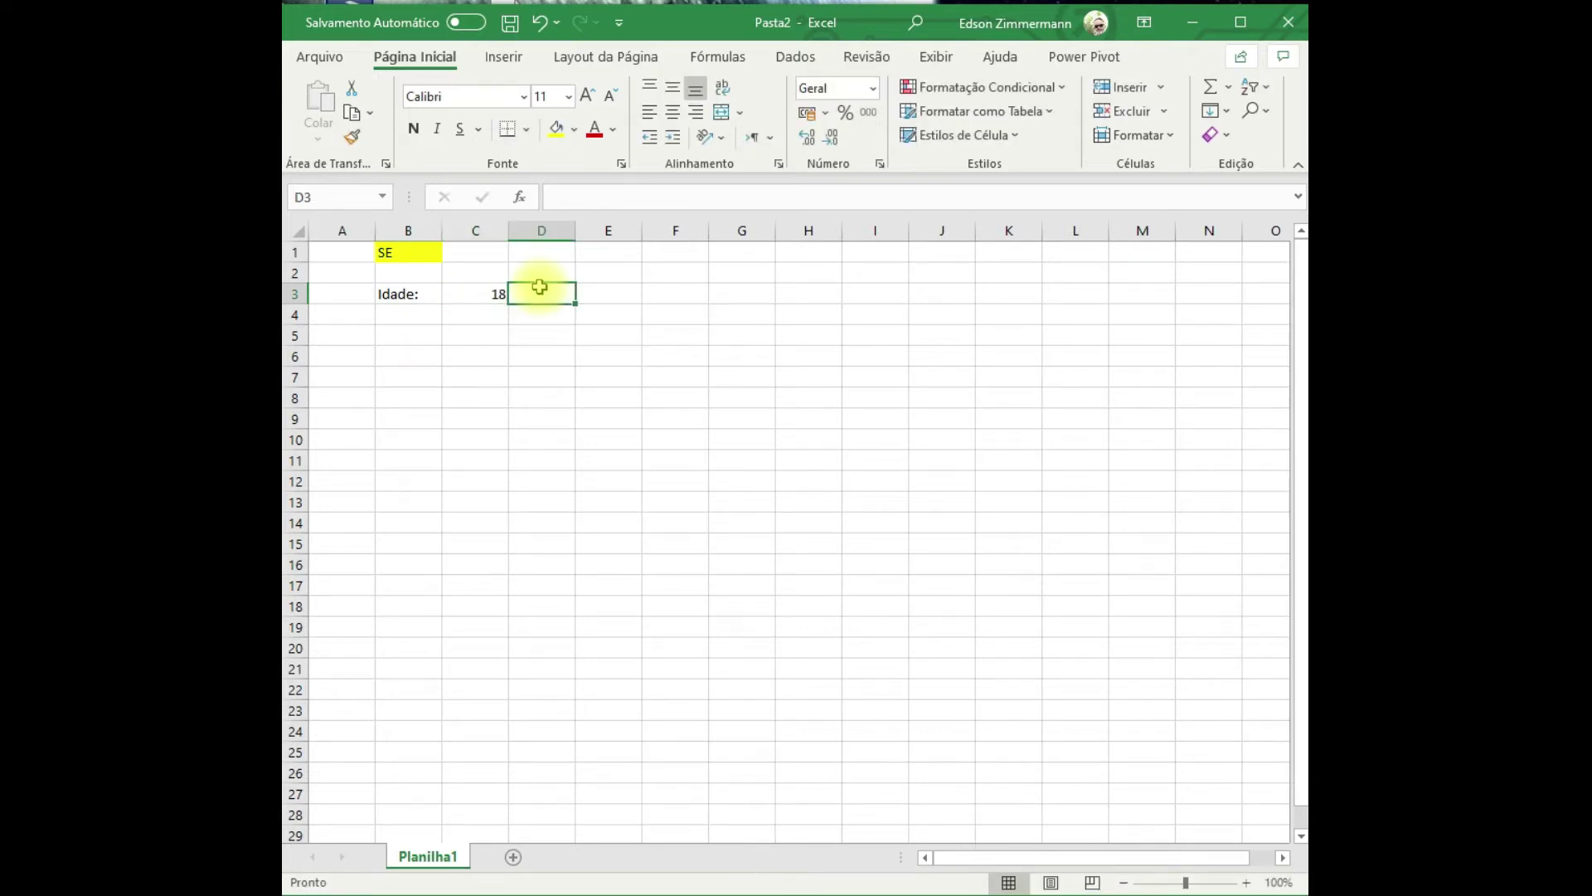
Begin an SE formula in cell D3 with the logical test C3>=18.
text(=)
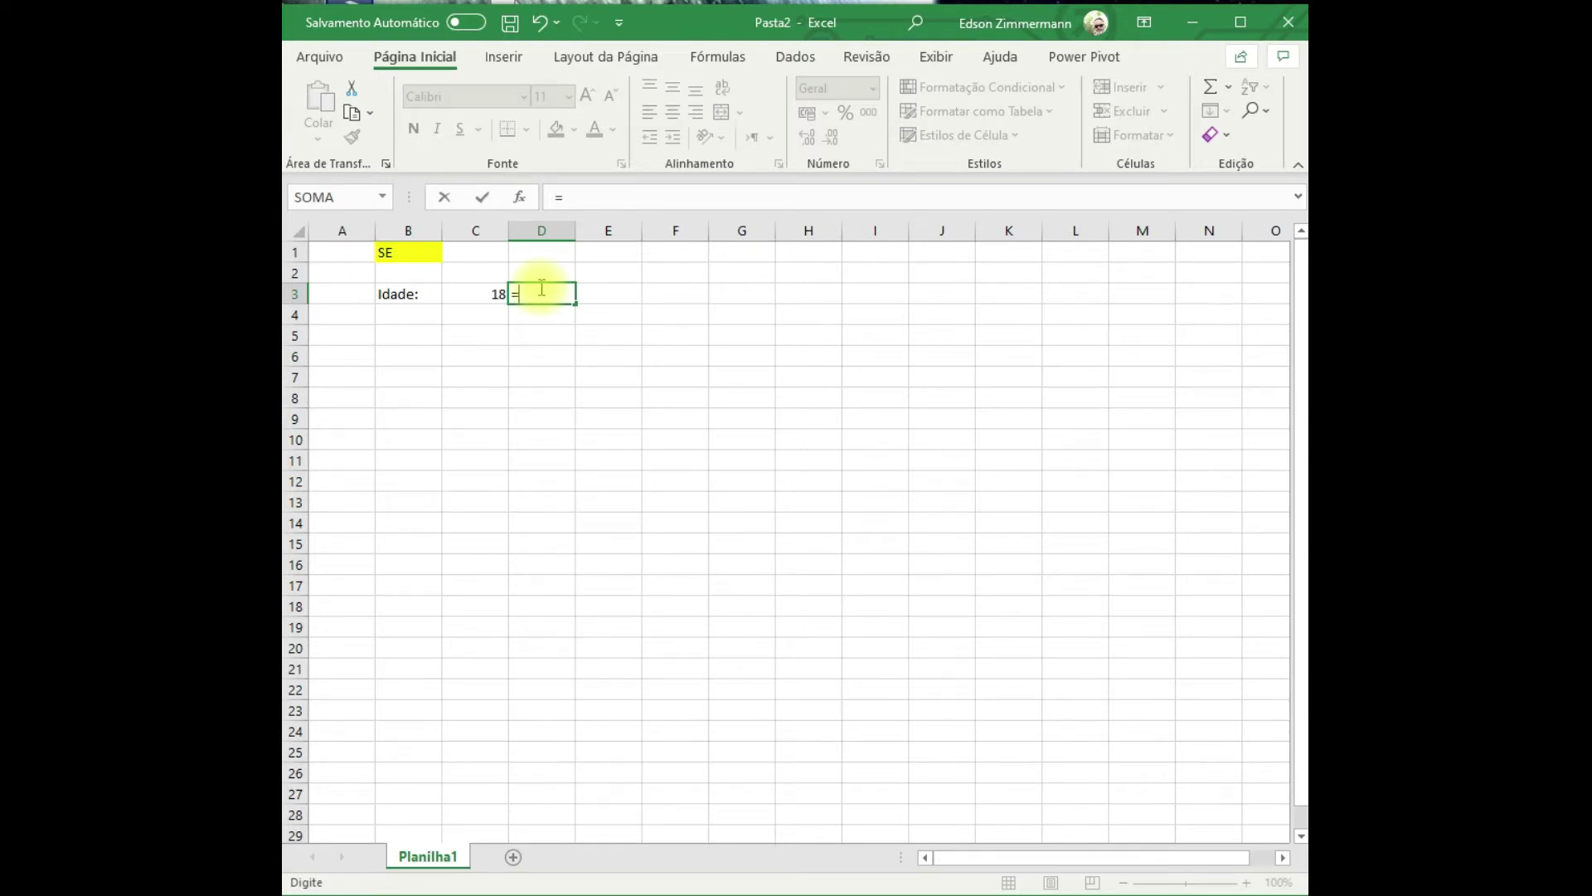
text(SE()
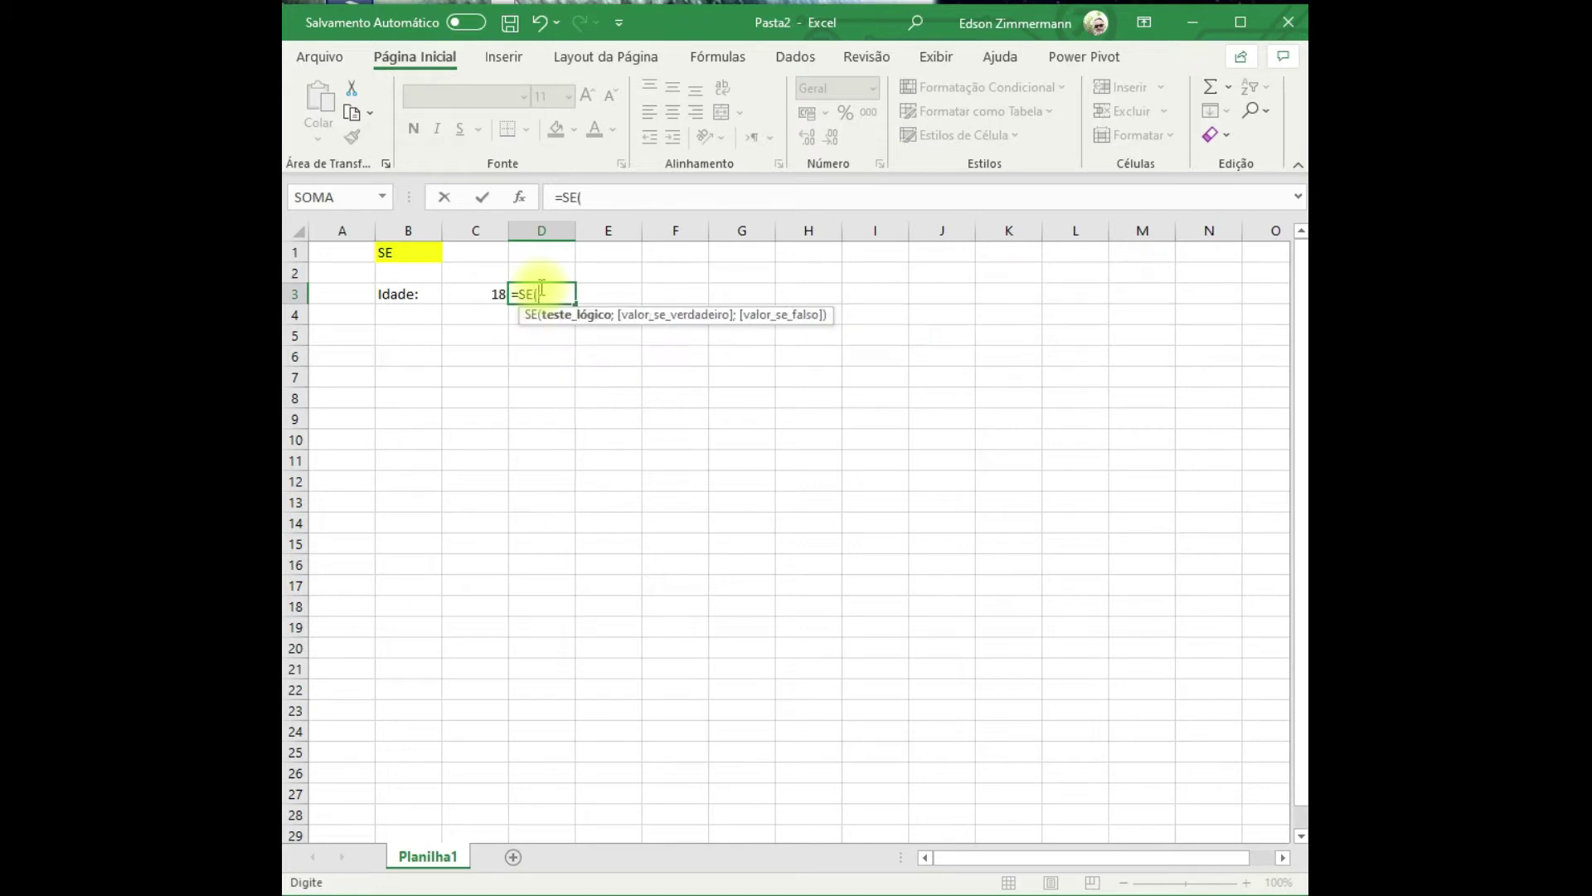
click(485, 297)
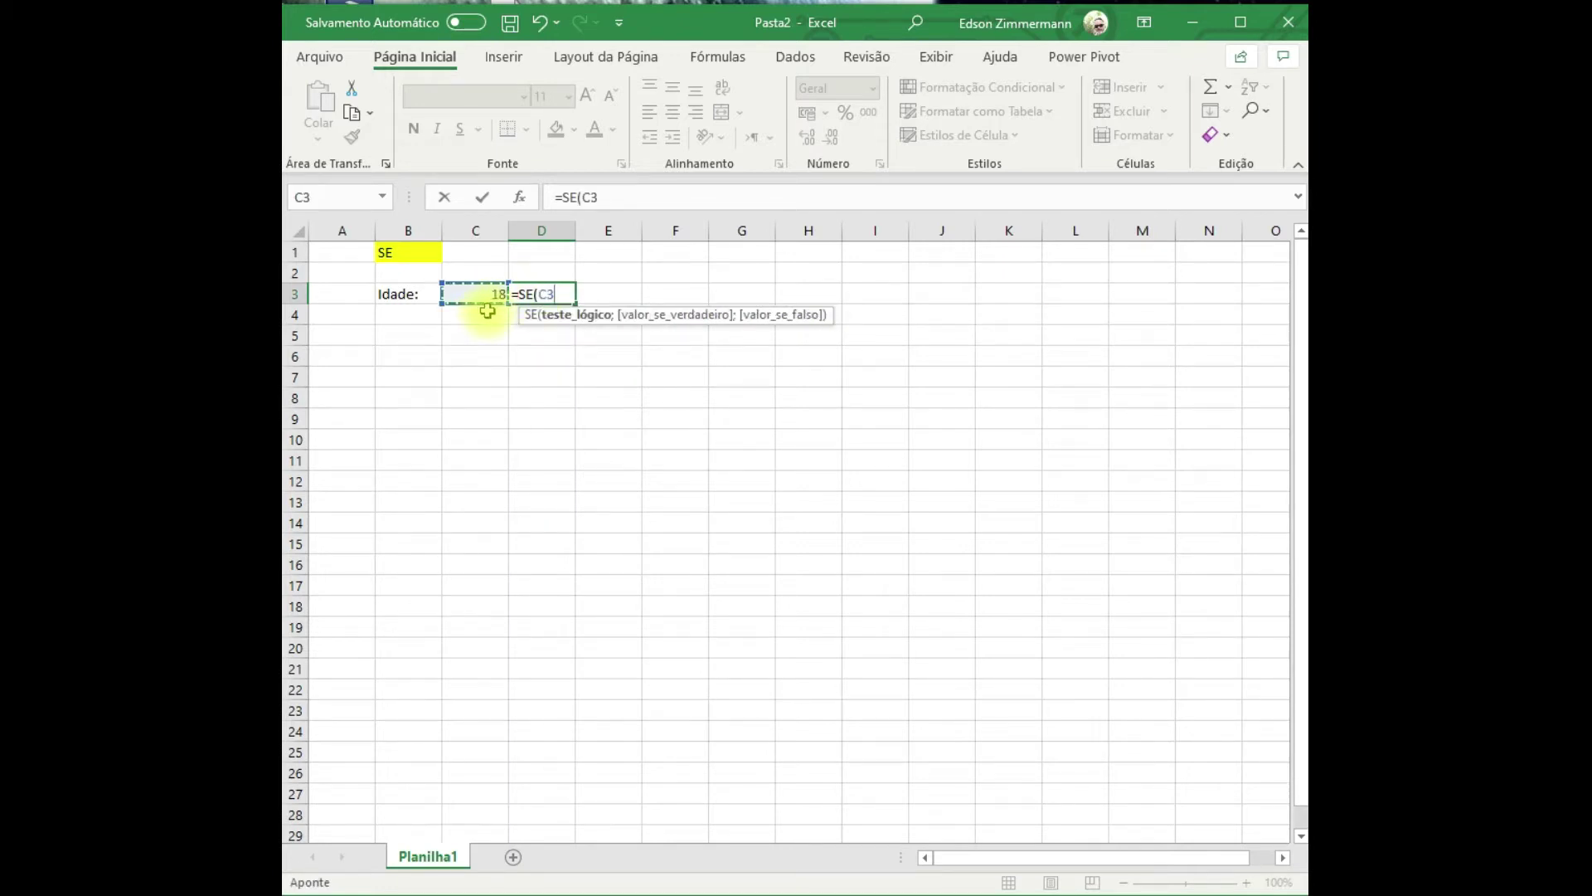
text(;)
key(BackSpace)
text(=)
key(BackSpace)
text(>=18;)
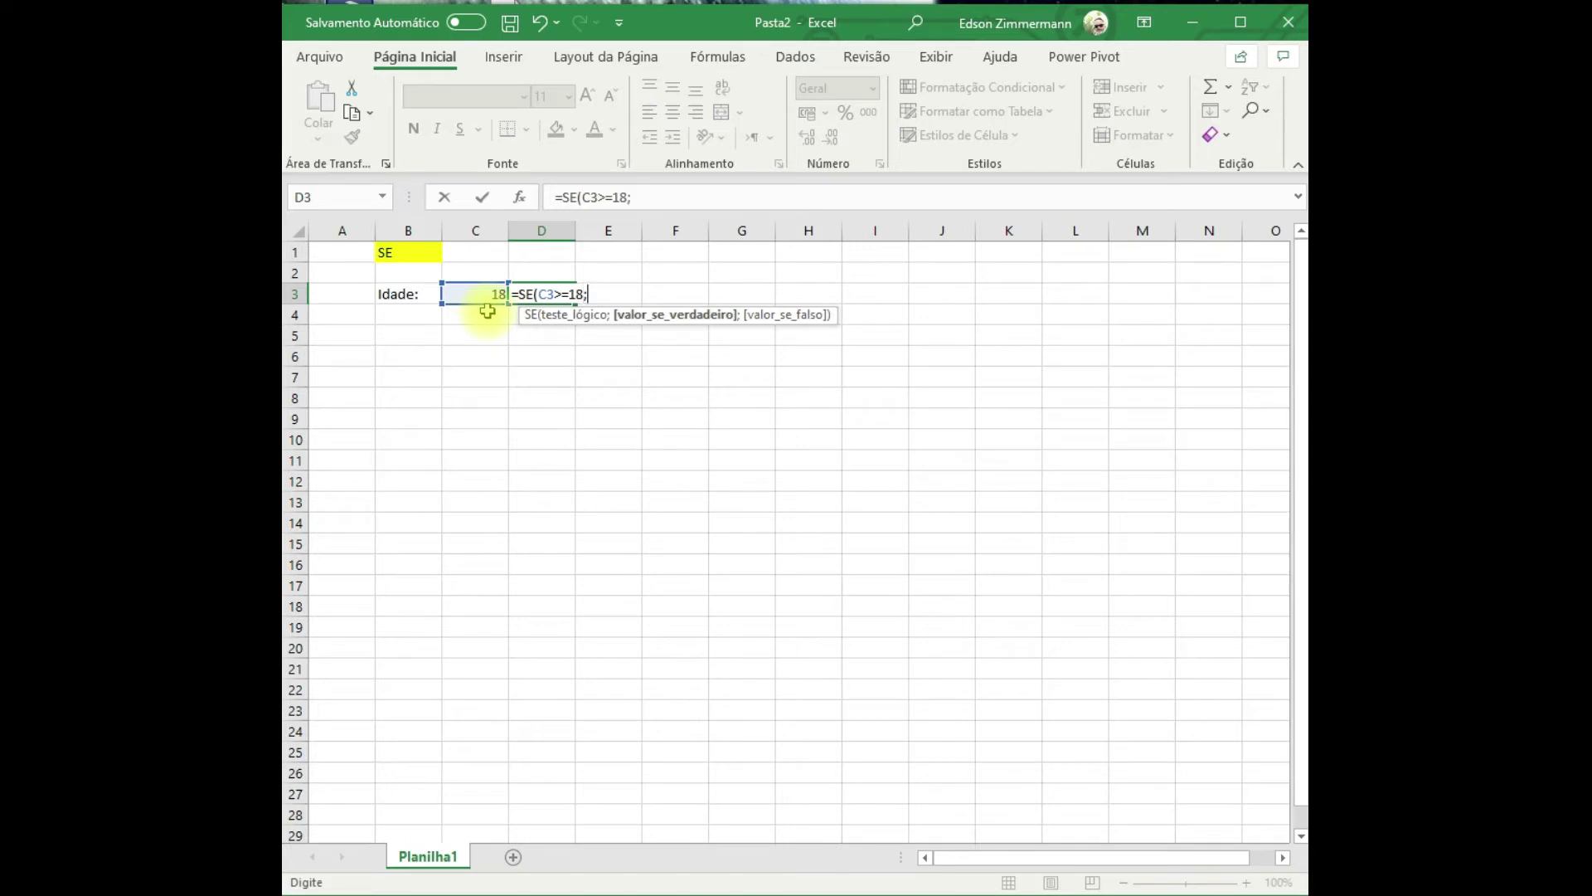
Complete the D3 formula so it returns "Maior de idade" when true and "Menor de Idade" when false.
text("Maior de idade";)
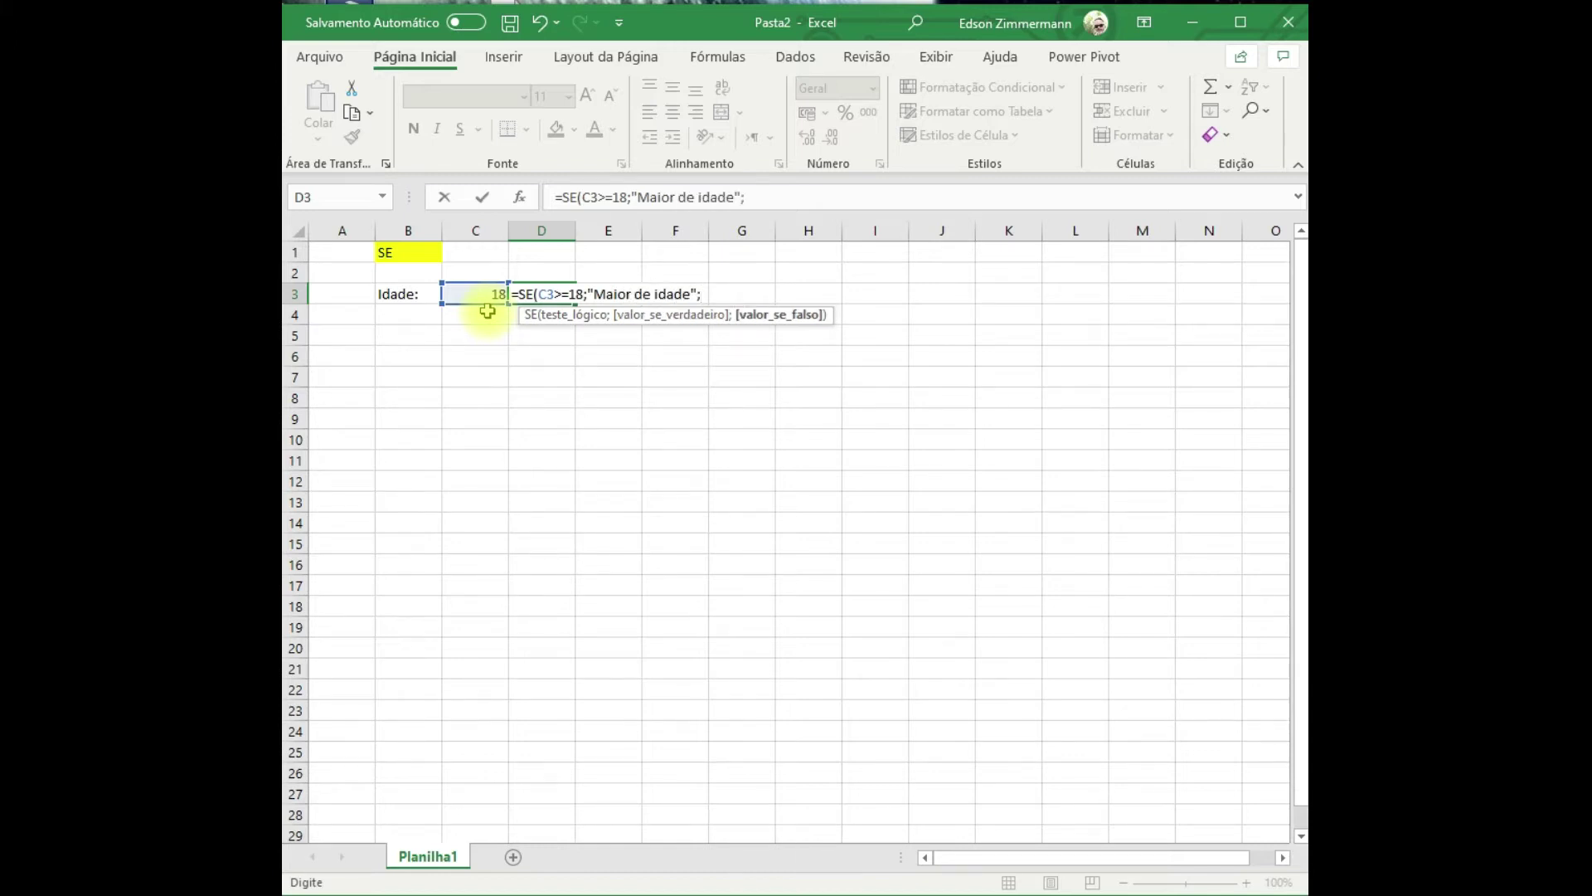
text("Menor de )
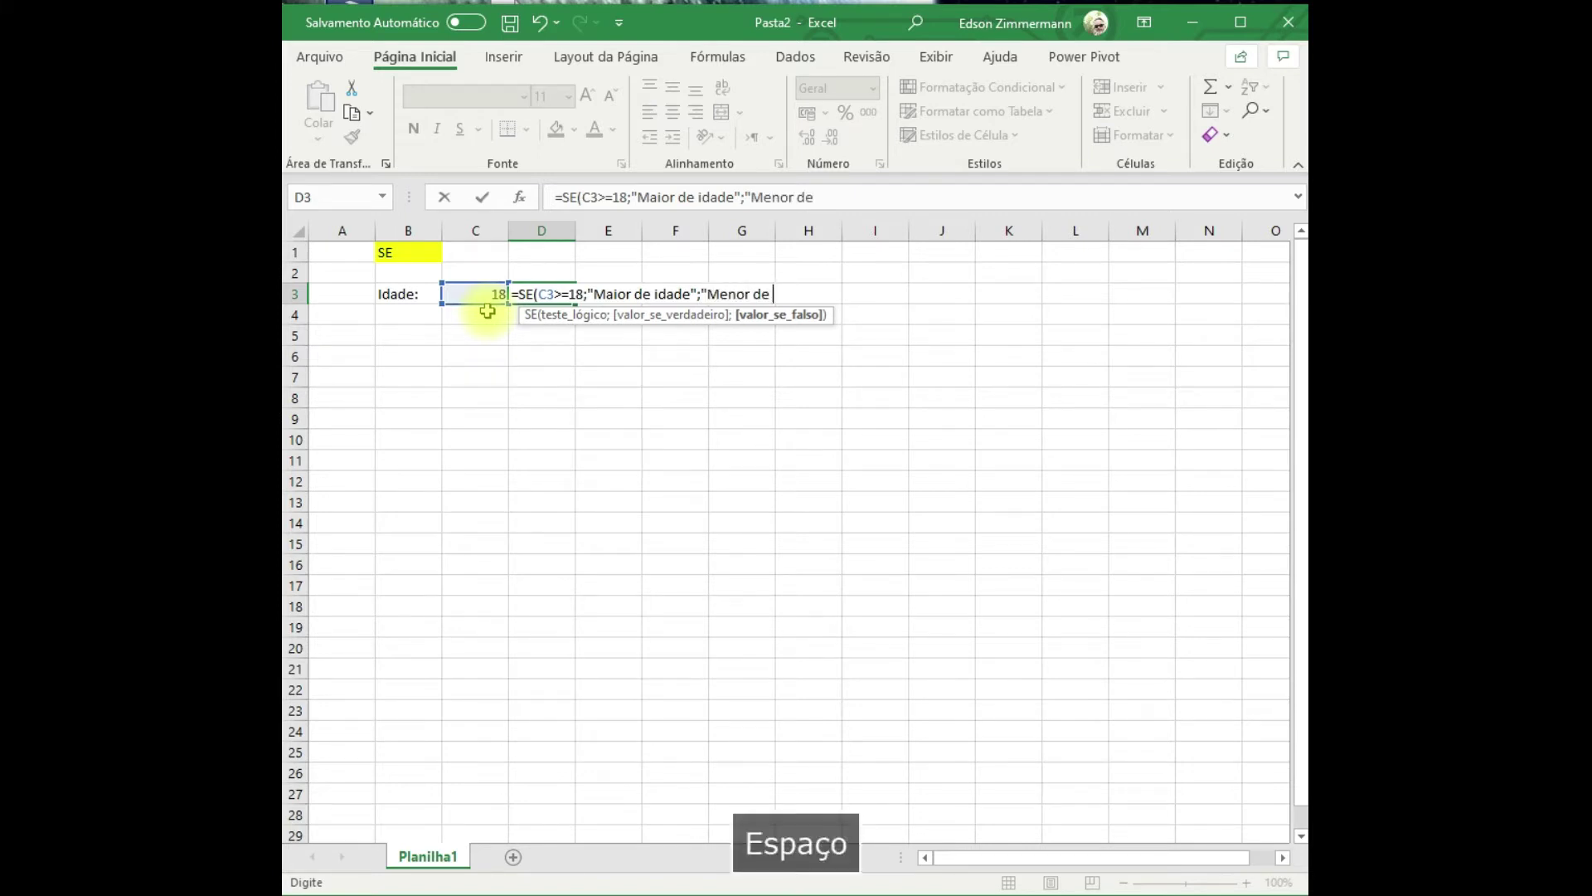
text(Idade")
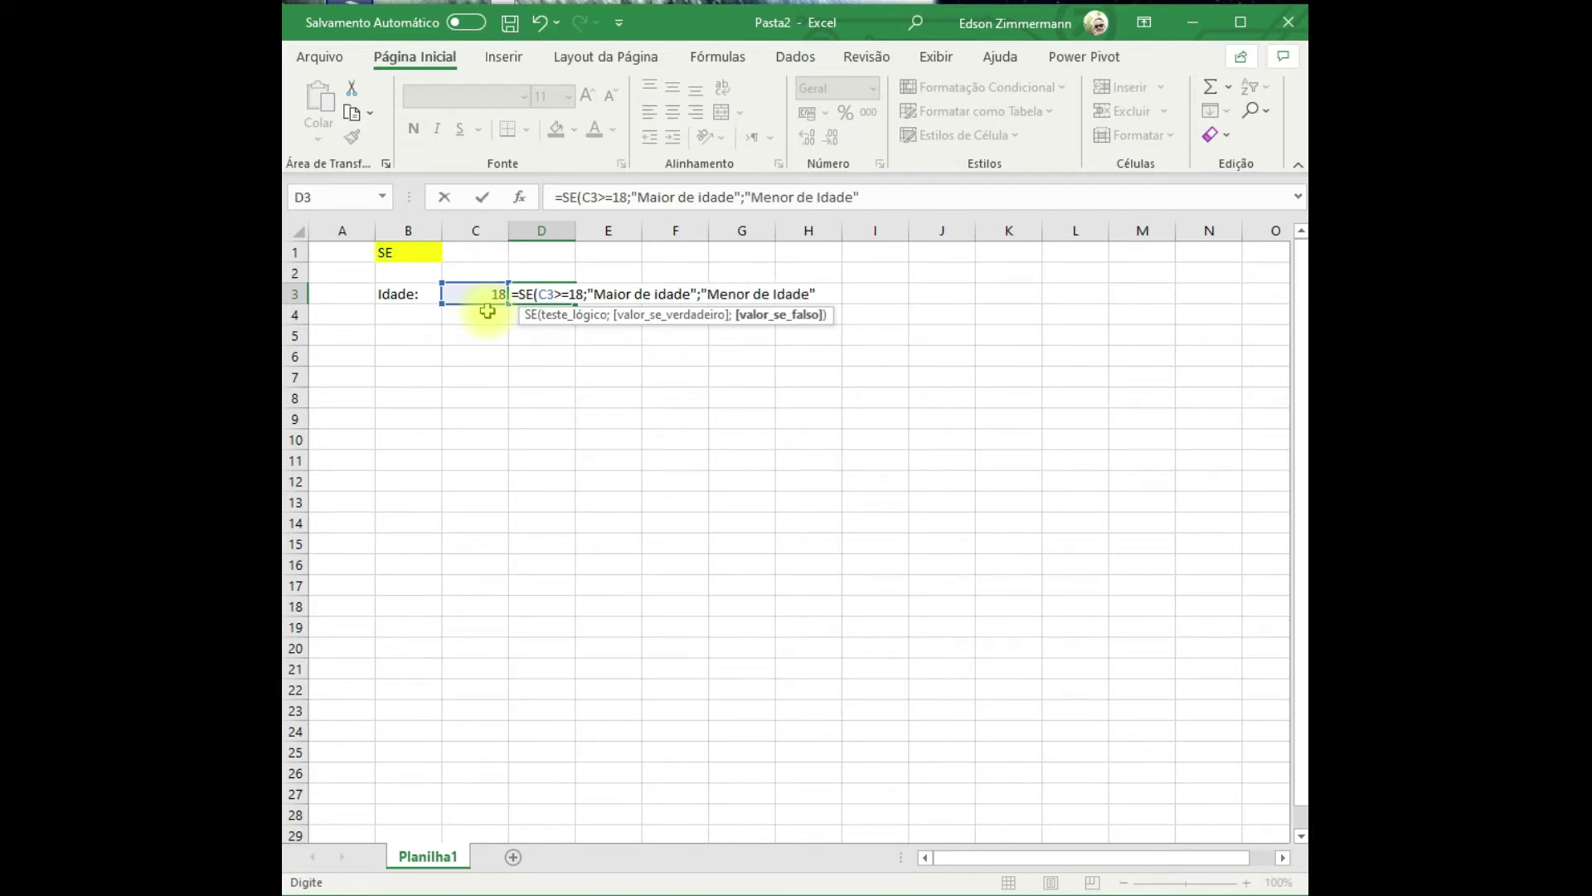
text())
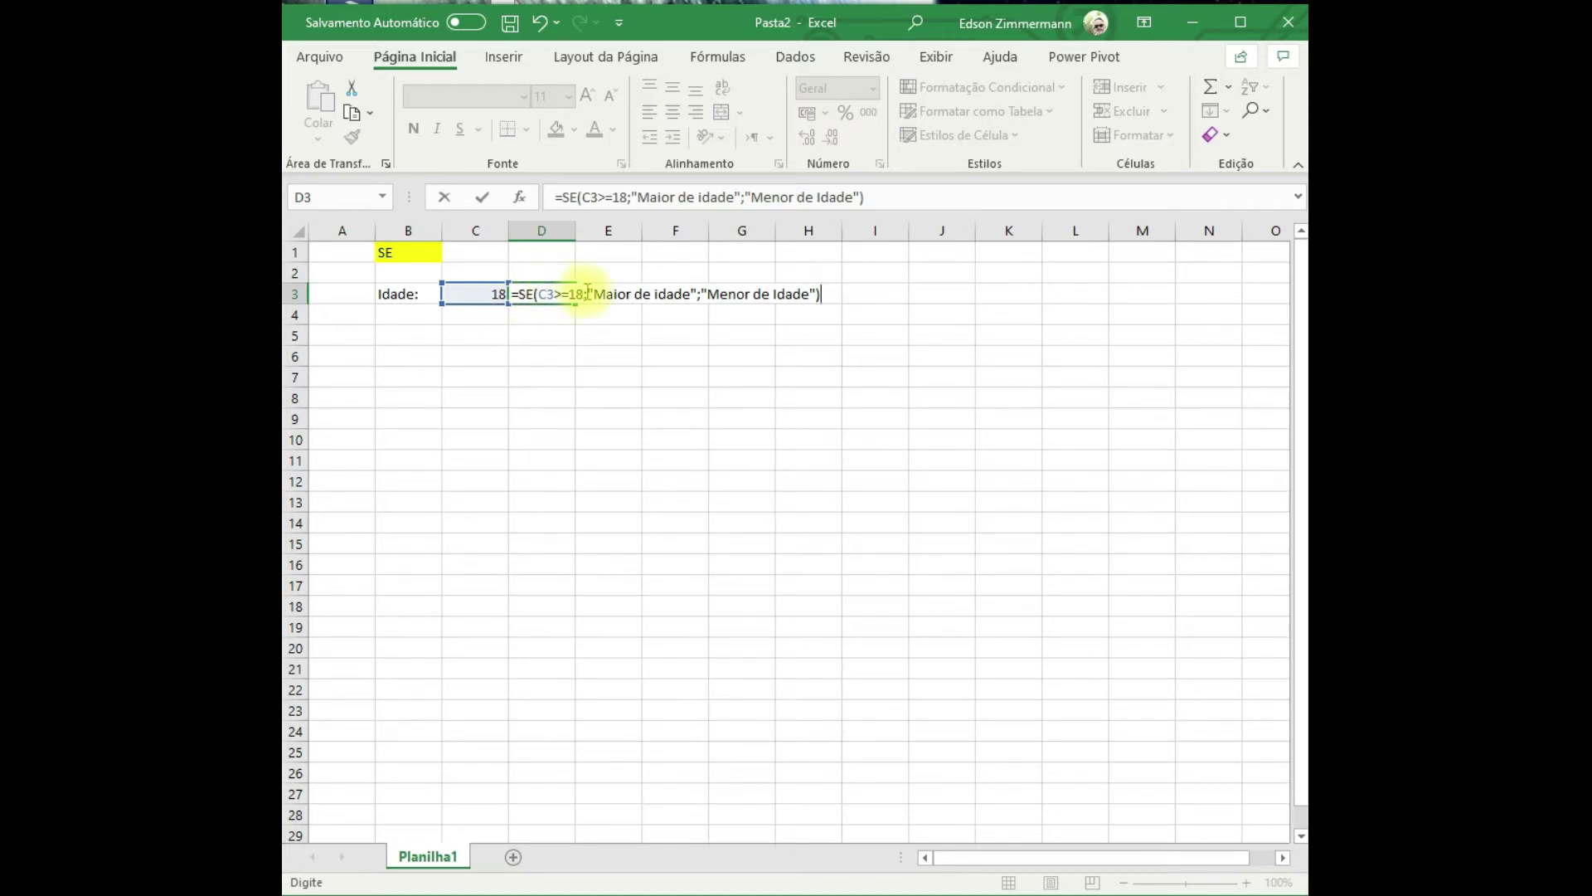
drag(584, 294, 538, 296)
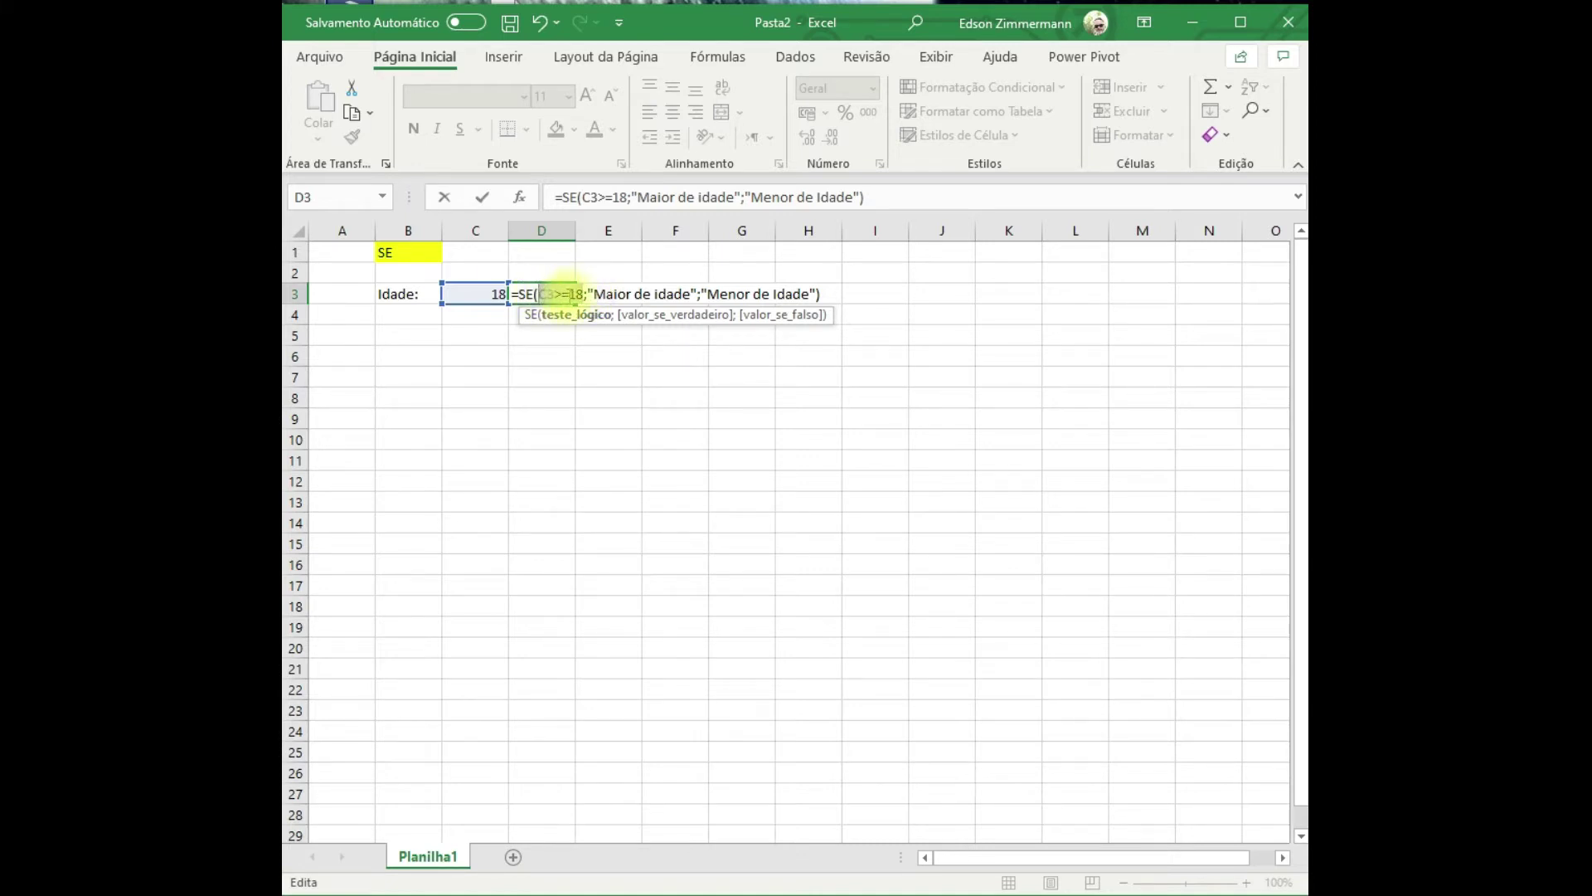
drag(590, 293, 771, 294)
click(804, 299)
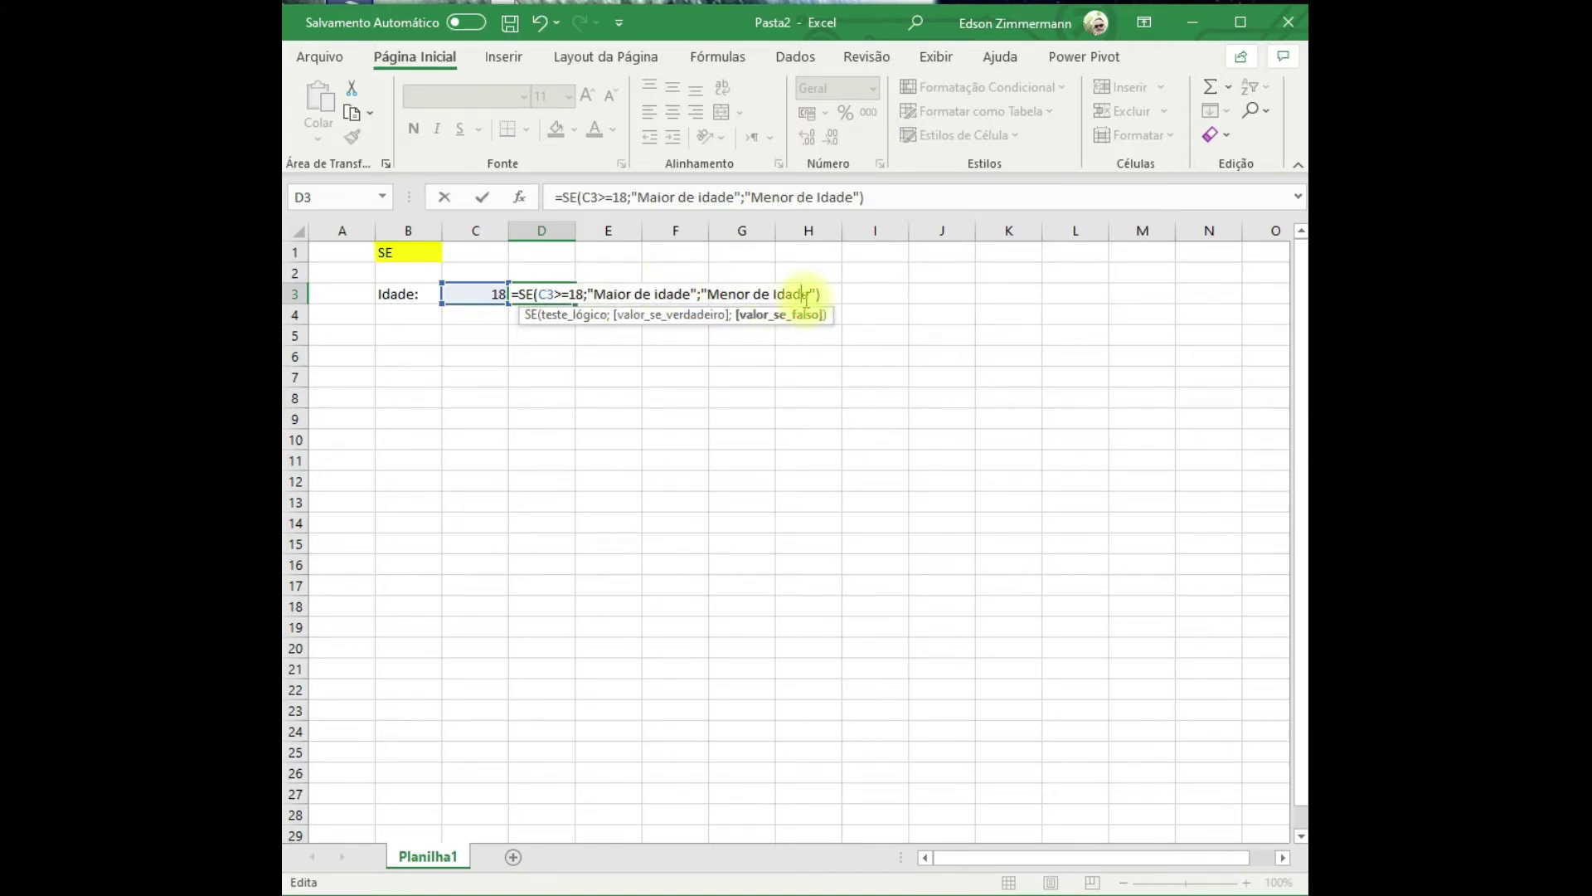
key(Return)
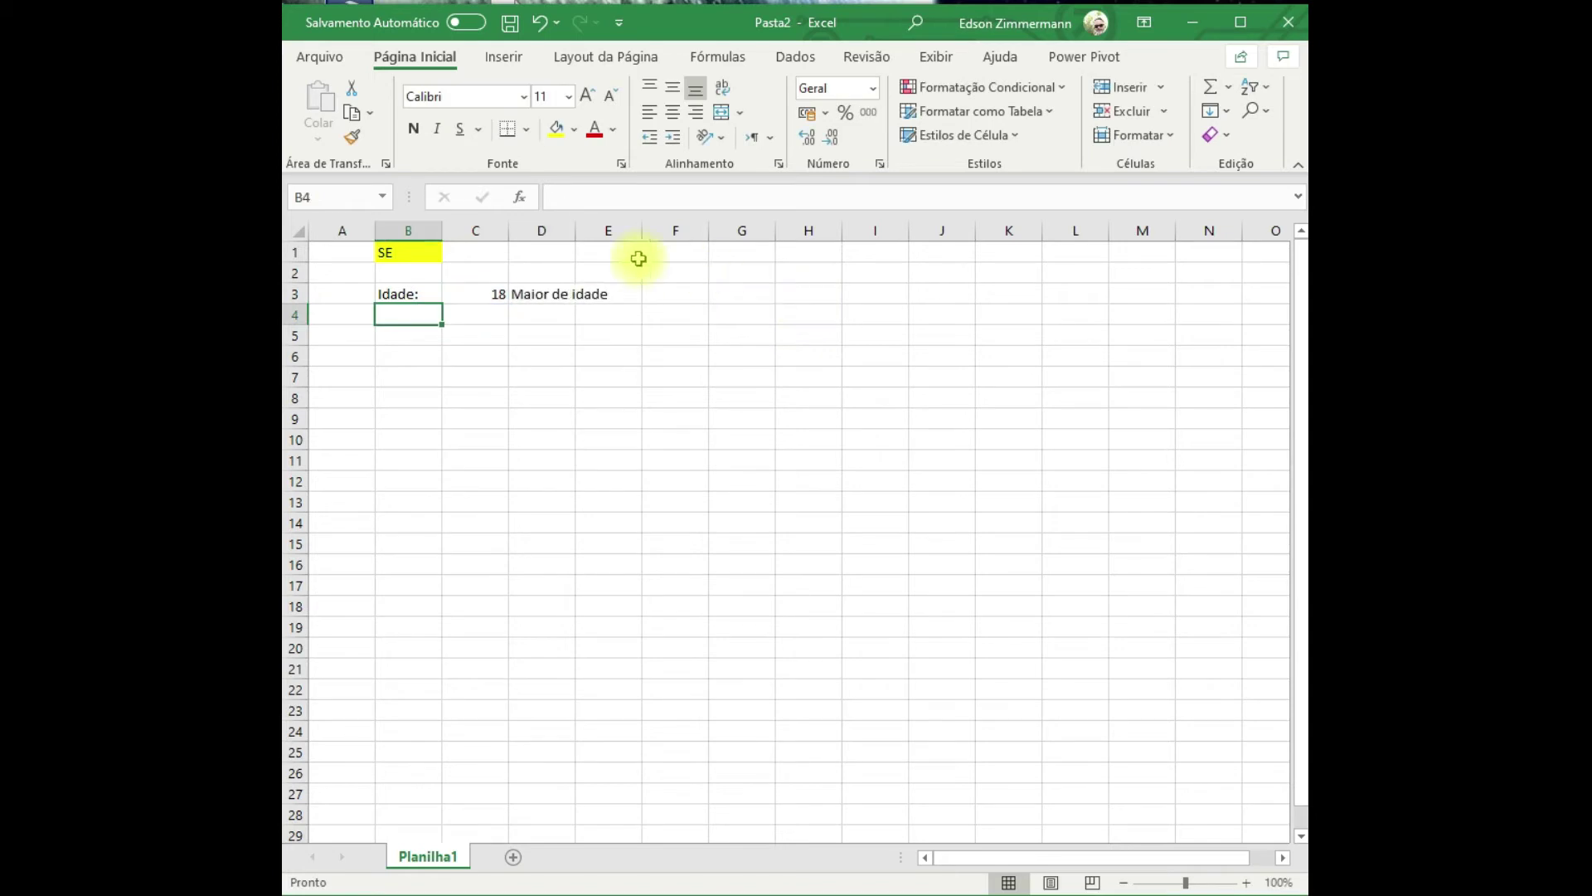
Widen column D to fit the result text and set the age in C3 to 15.
drag(575, 229, 616, 230)
click(494, 294)
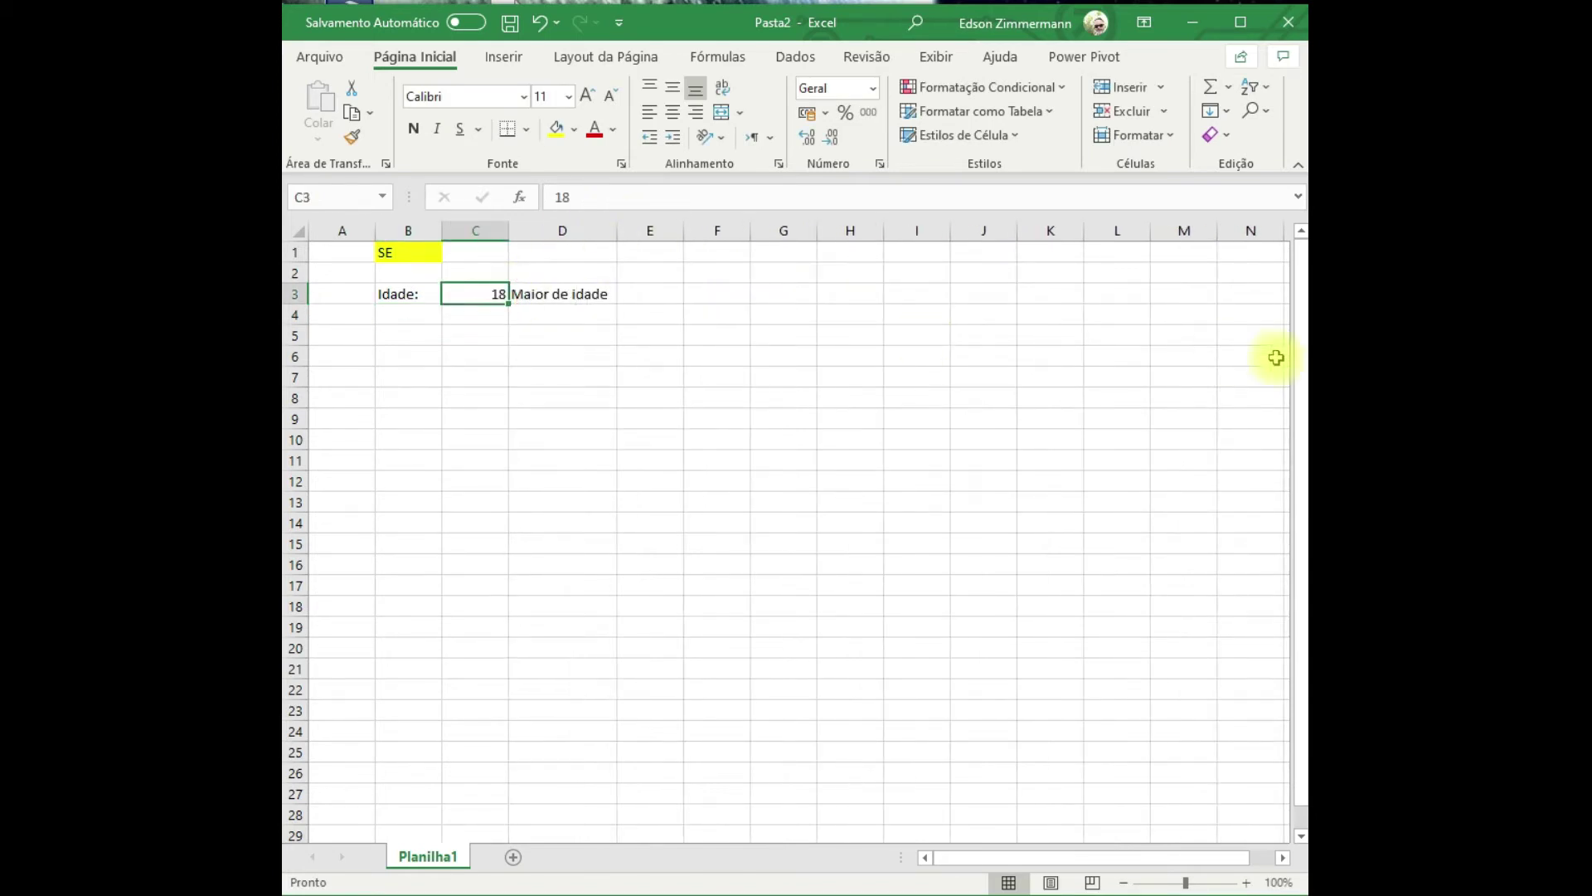
text(15)
key(Return)
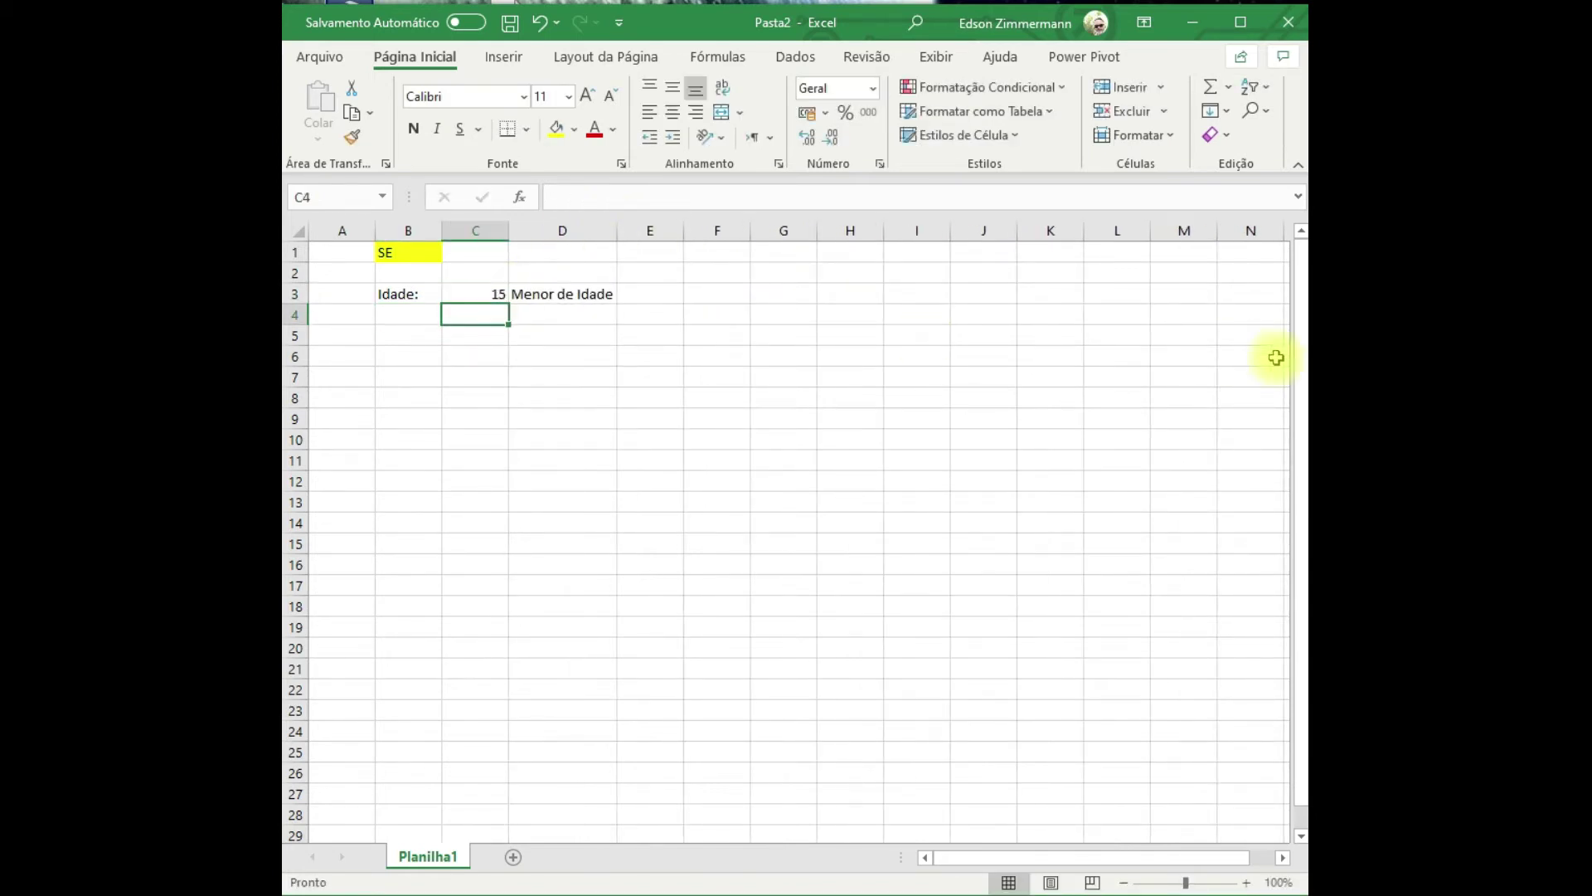
Set the age in cell C3 to 25 to test the formula again.
key(Up)
text(25)
key(Return)
Add a second age row with the label "Idade:" in B4 and the value 18 in C4.
key(Left)
text(Idade:)
key(Tab)
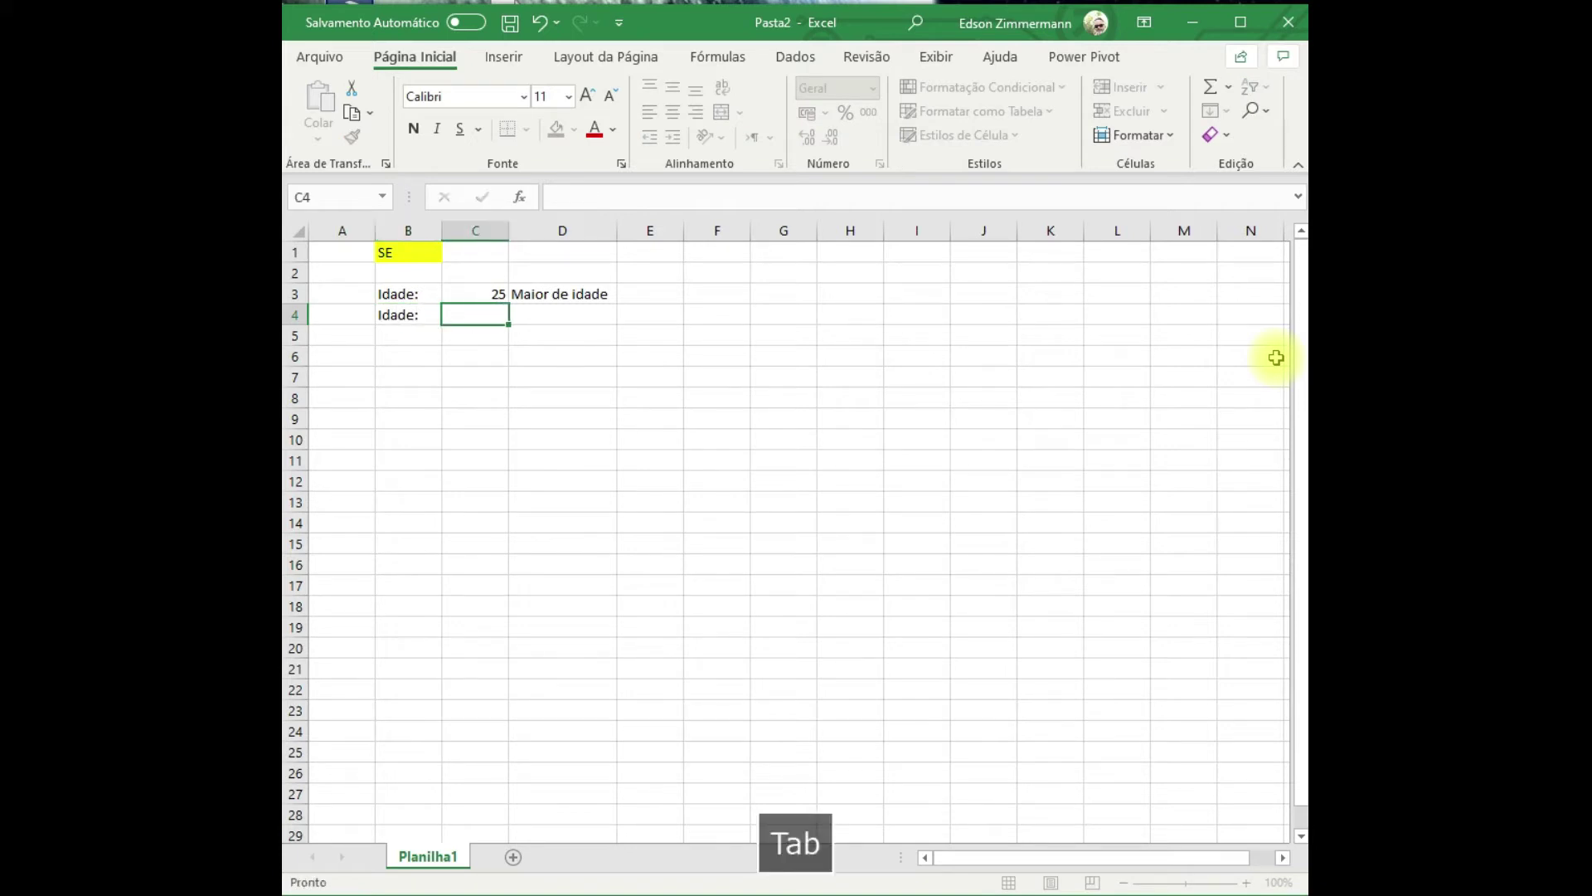
text(18)
key(Tab)
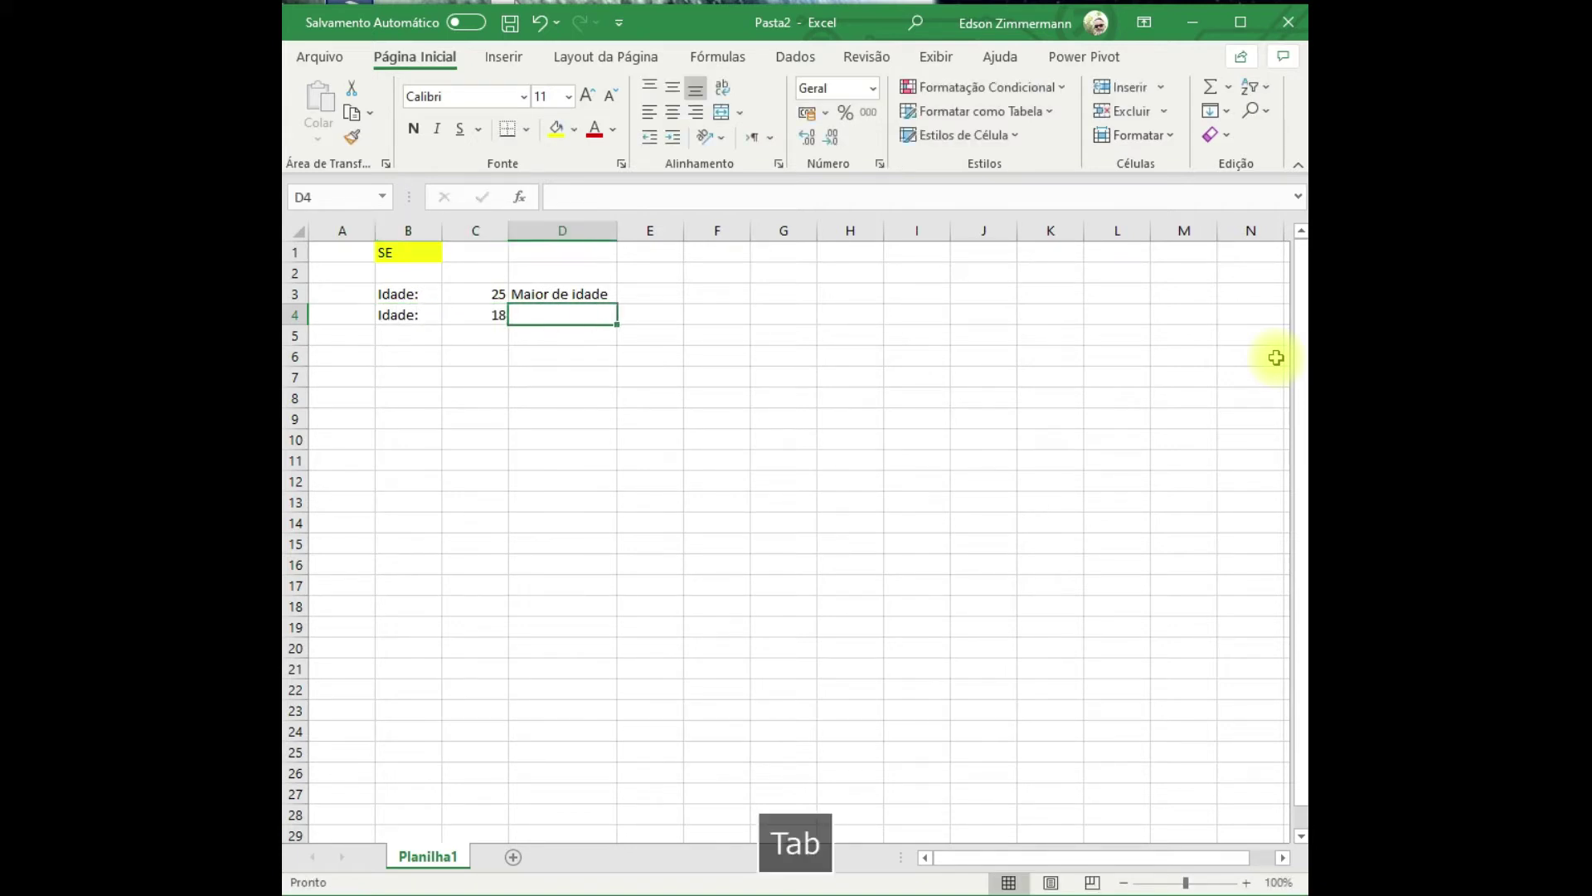
Begin an SE formula in cell D4 that returns "Criança" when C4<12.
text(=SE)
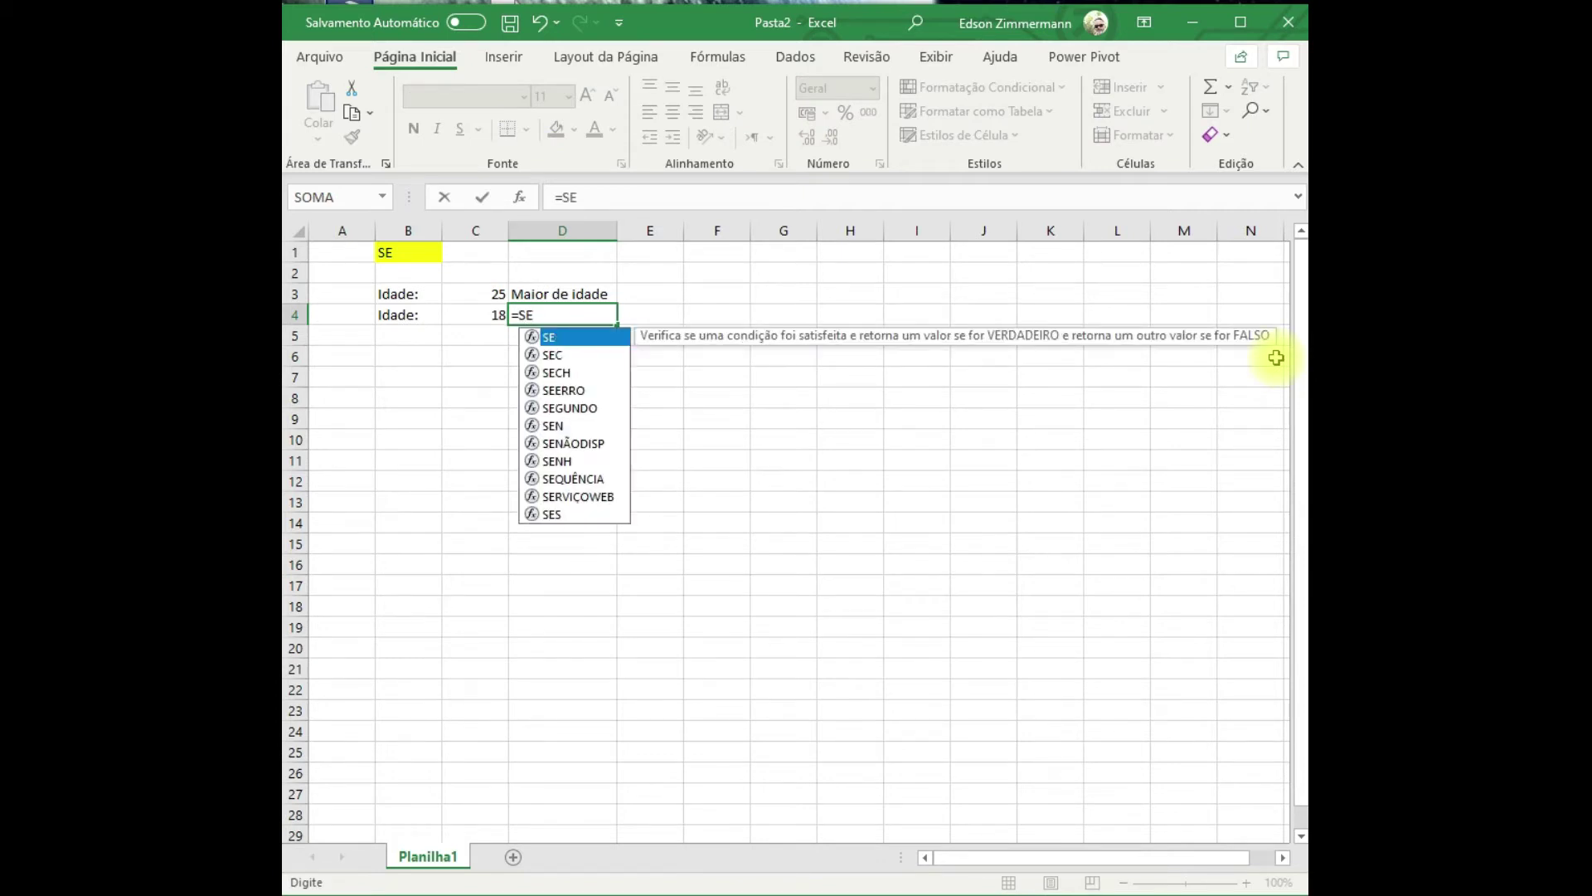
text(()
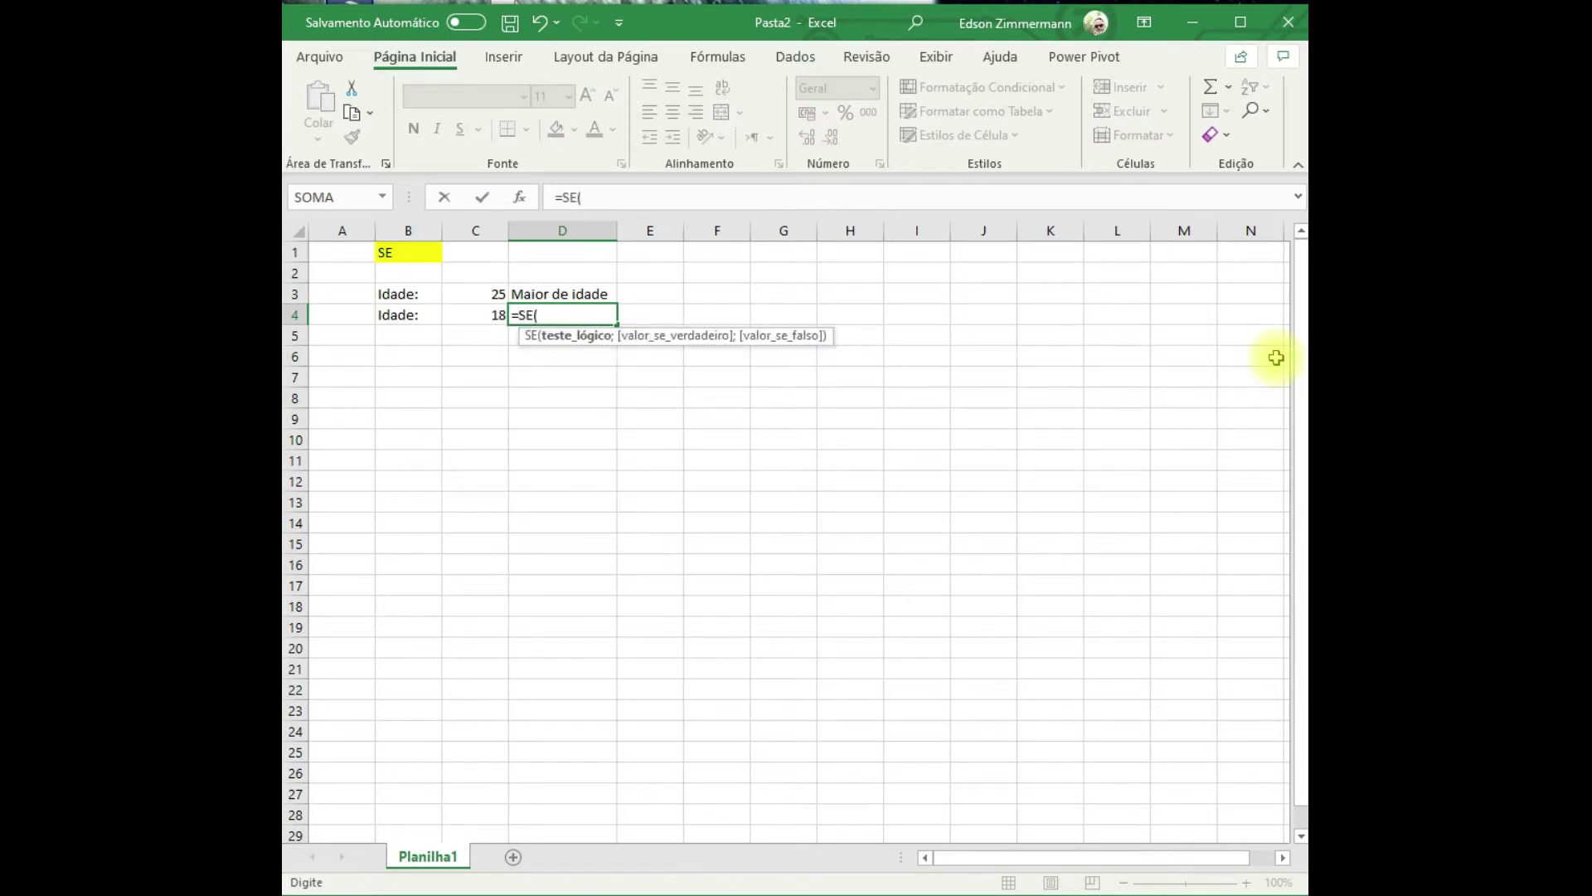
click(493, 317)
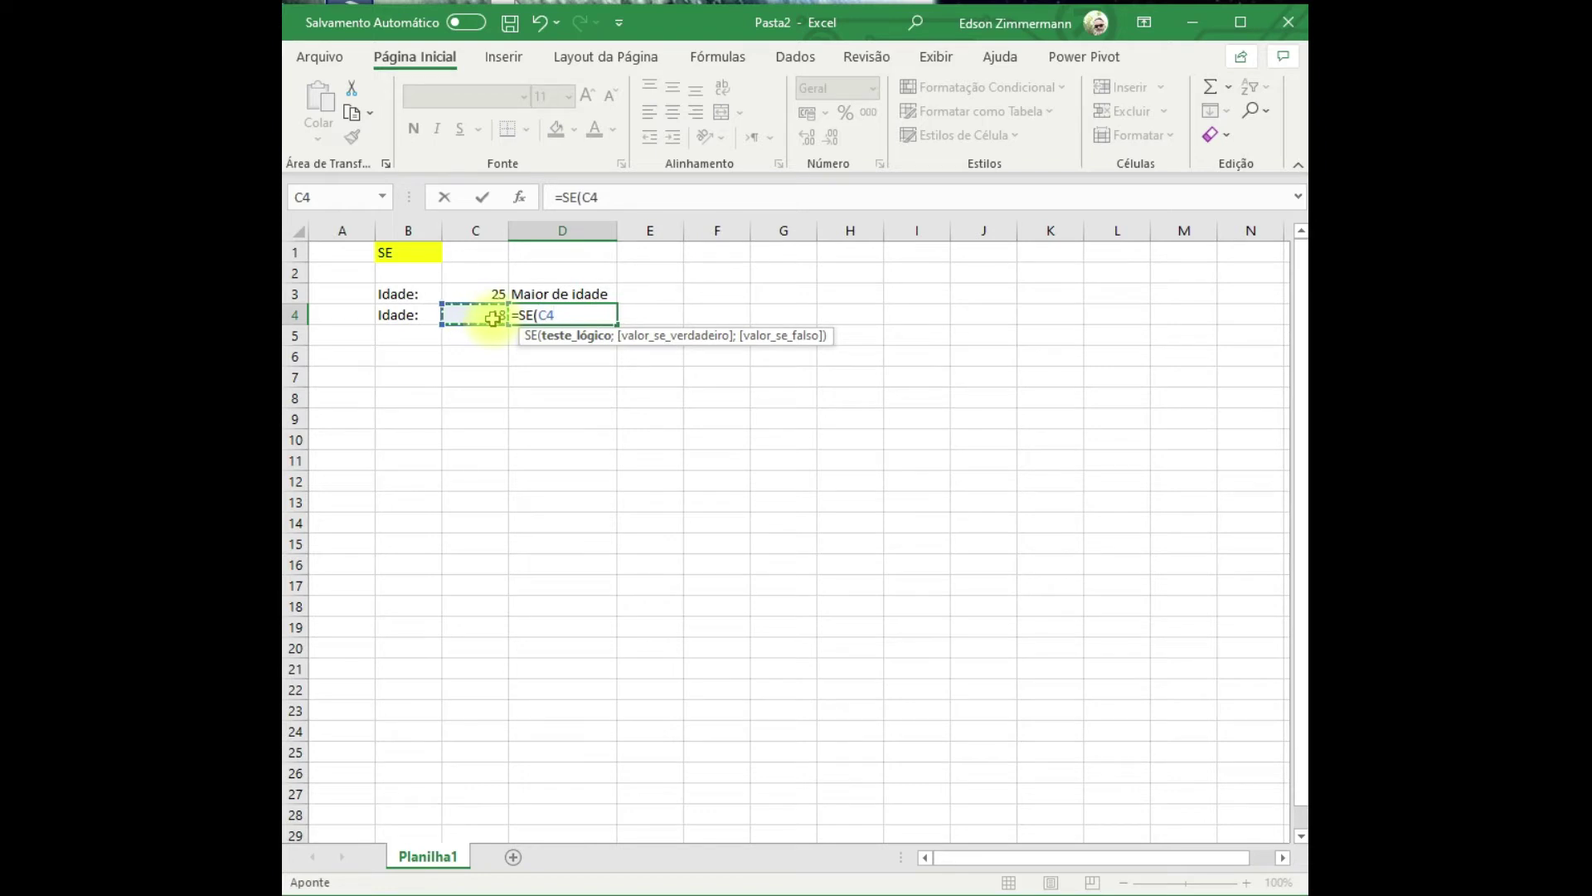
text(<12;)
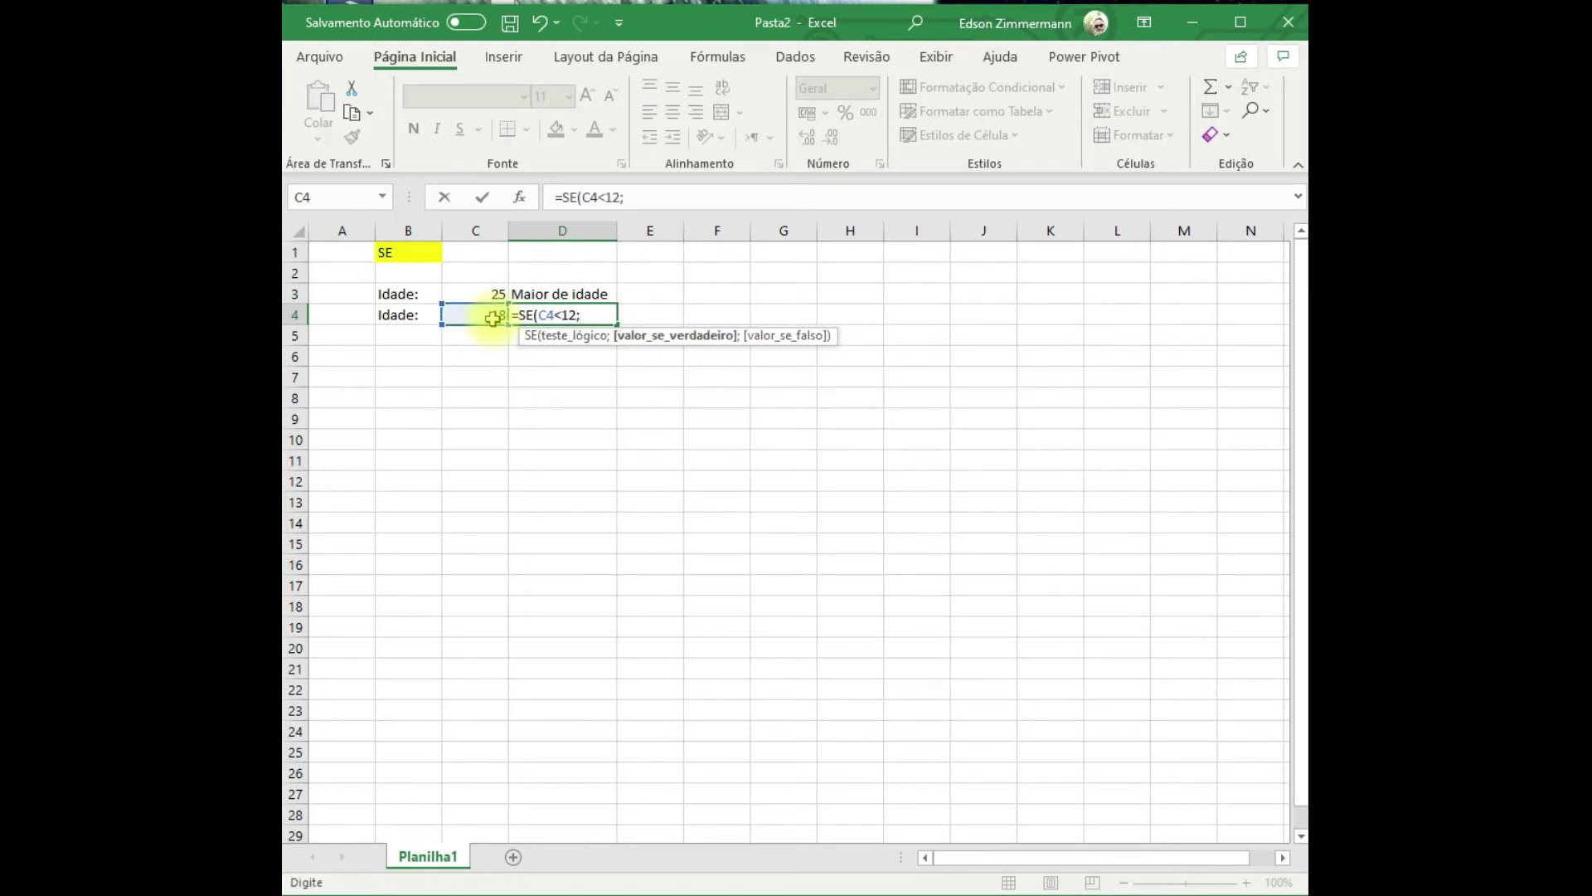
text("Criança";)
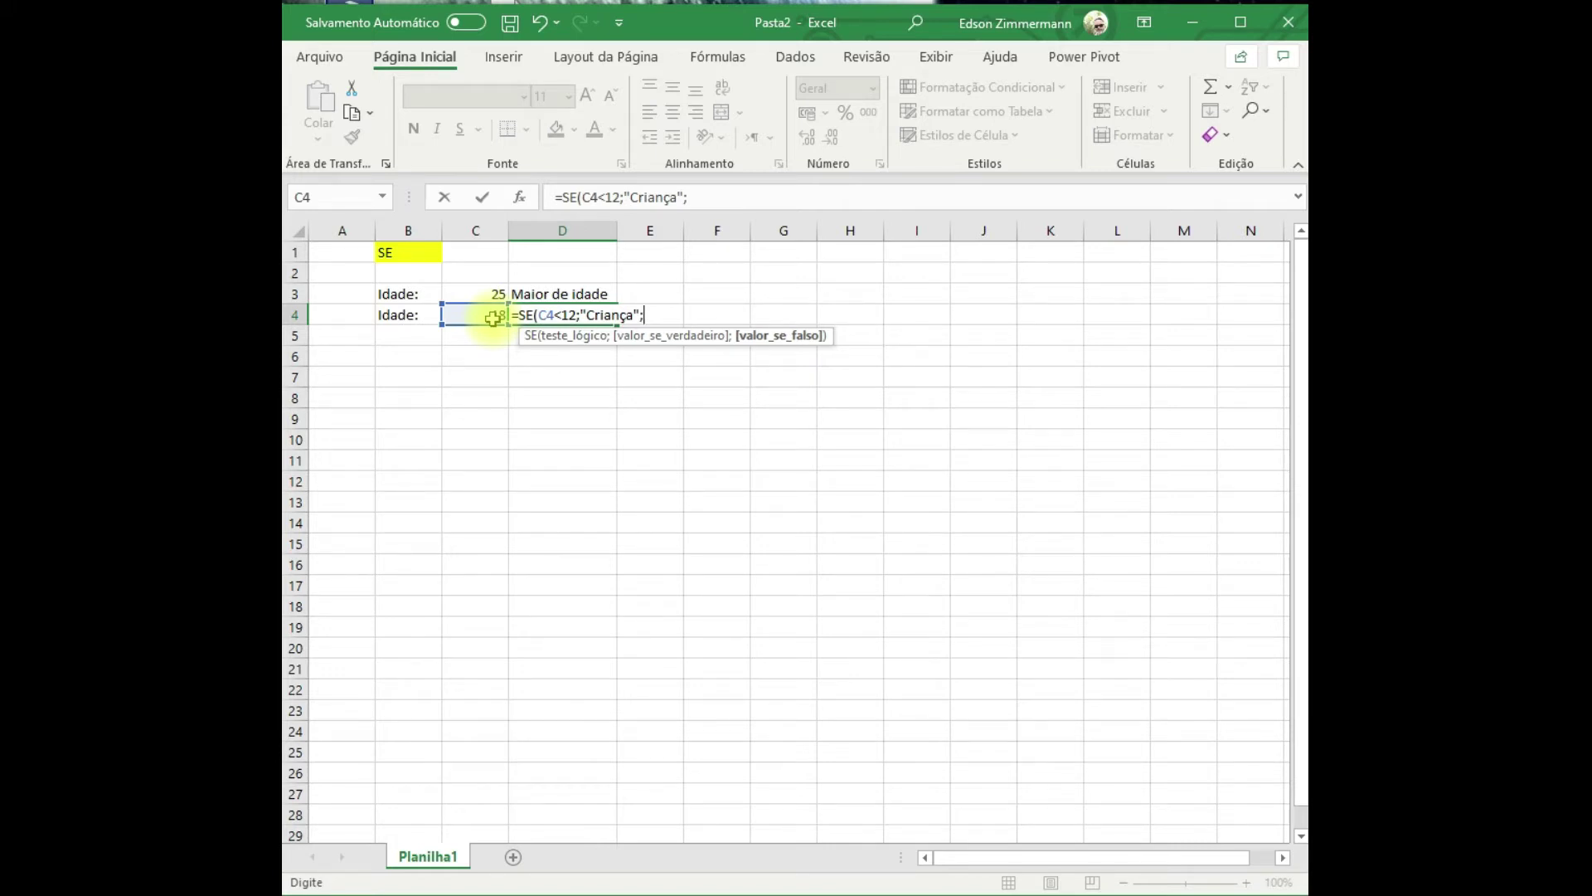
Nest a second SE in the D4 formula as the false value, using an E test with C4>=12 and C4<18.
text(SE)
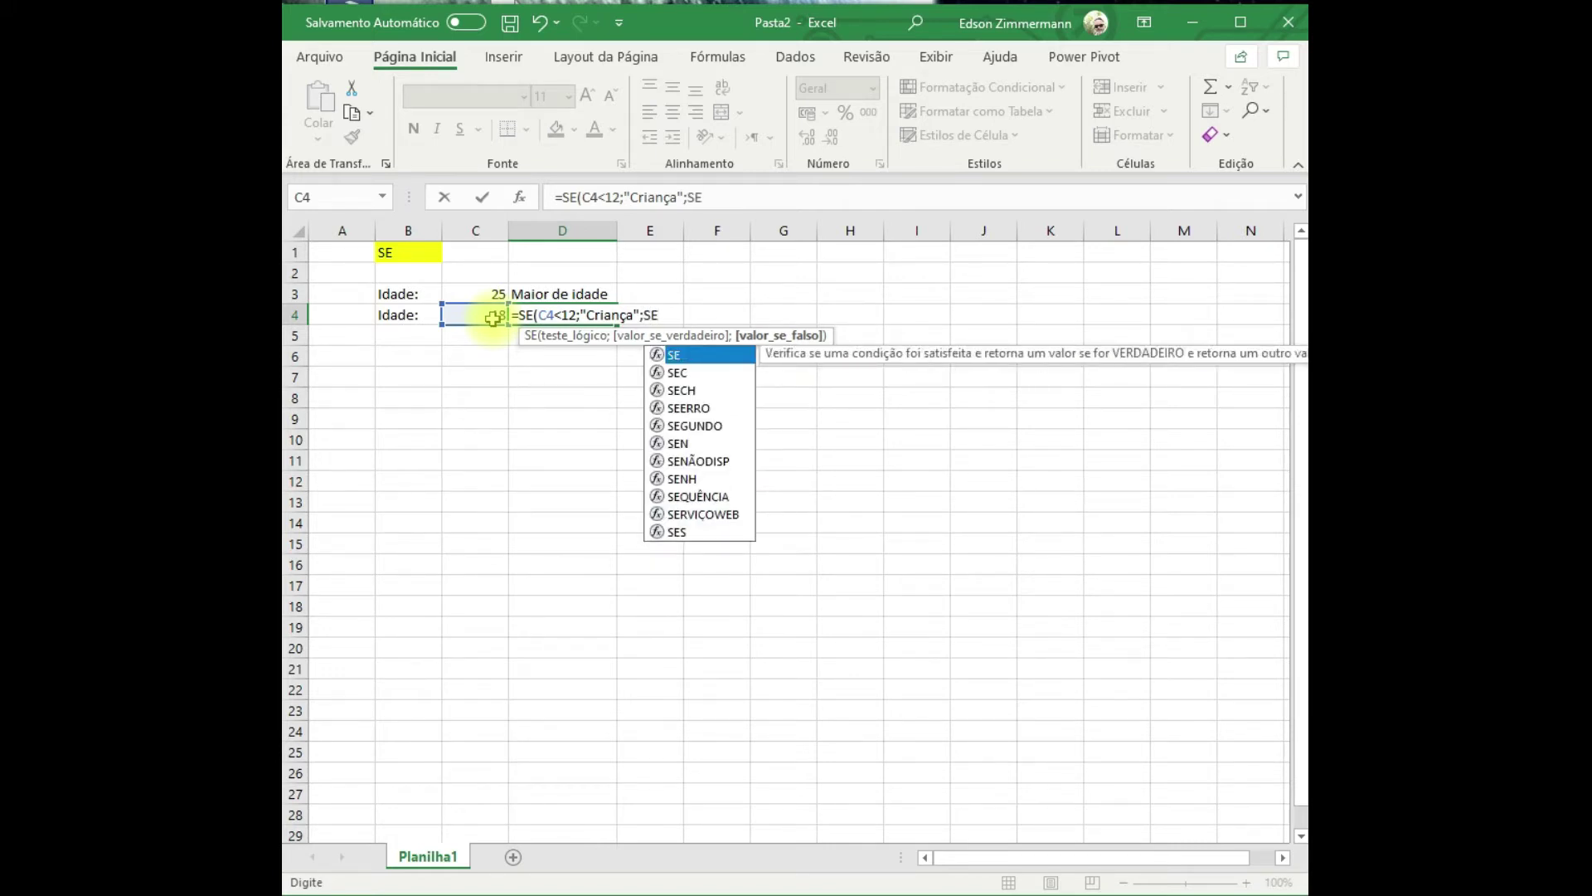
text(()
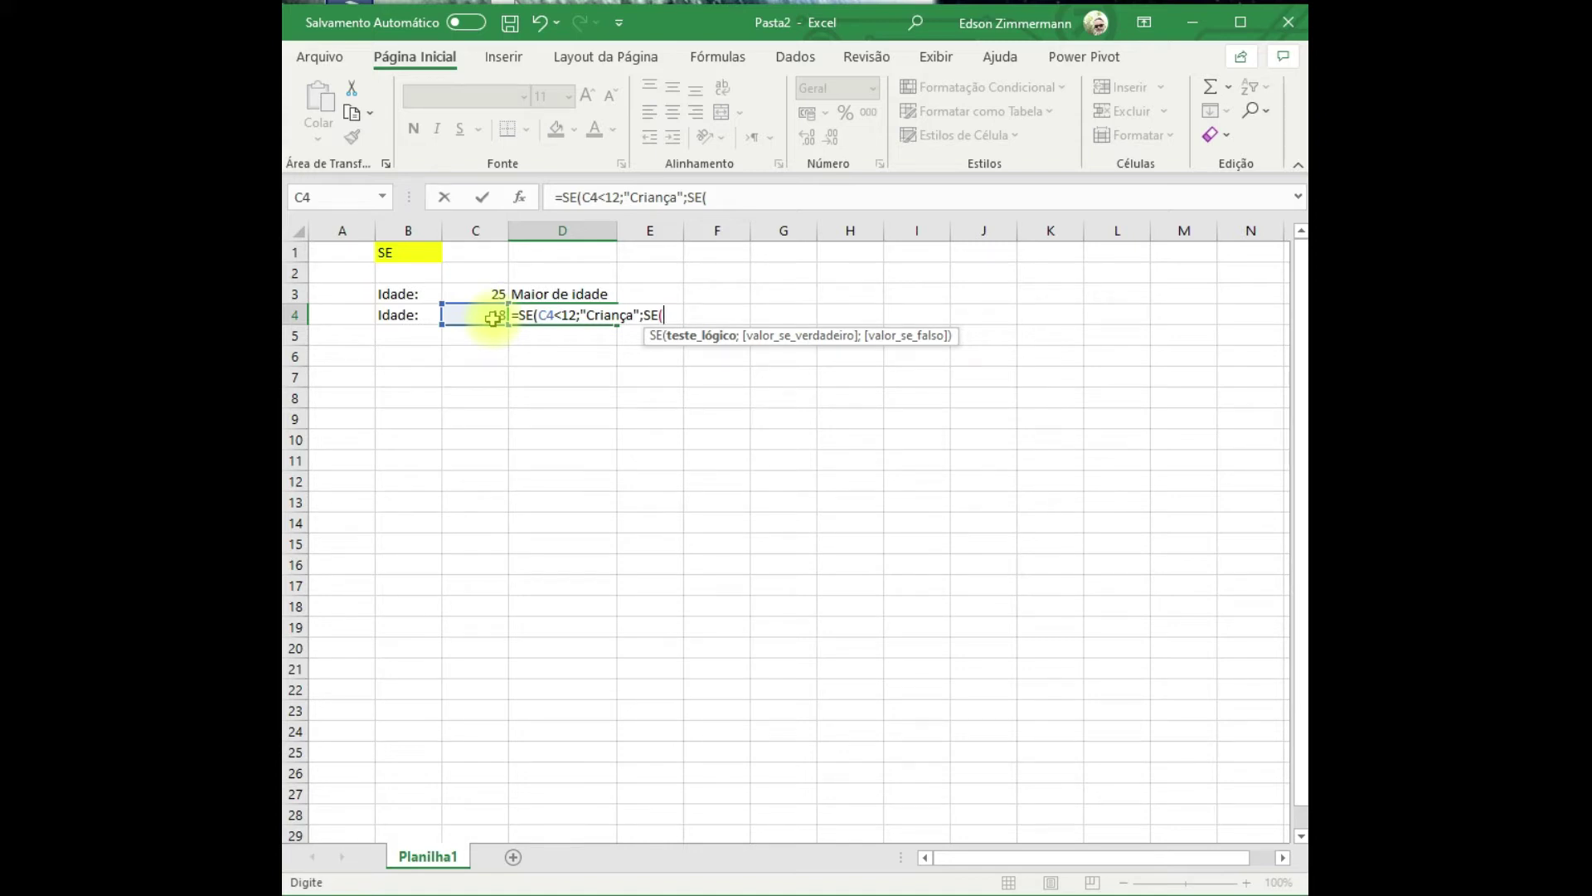
text(E)
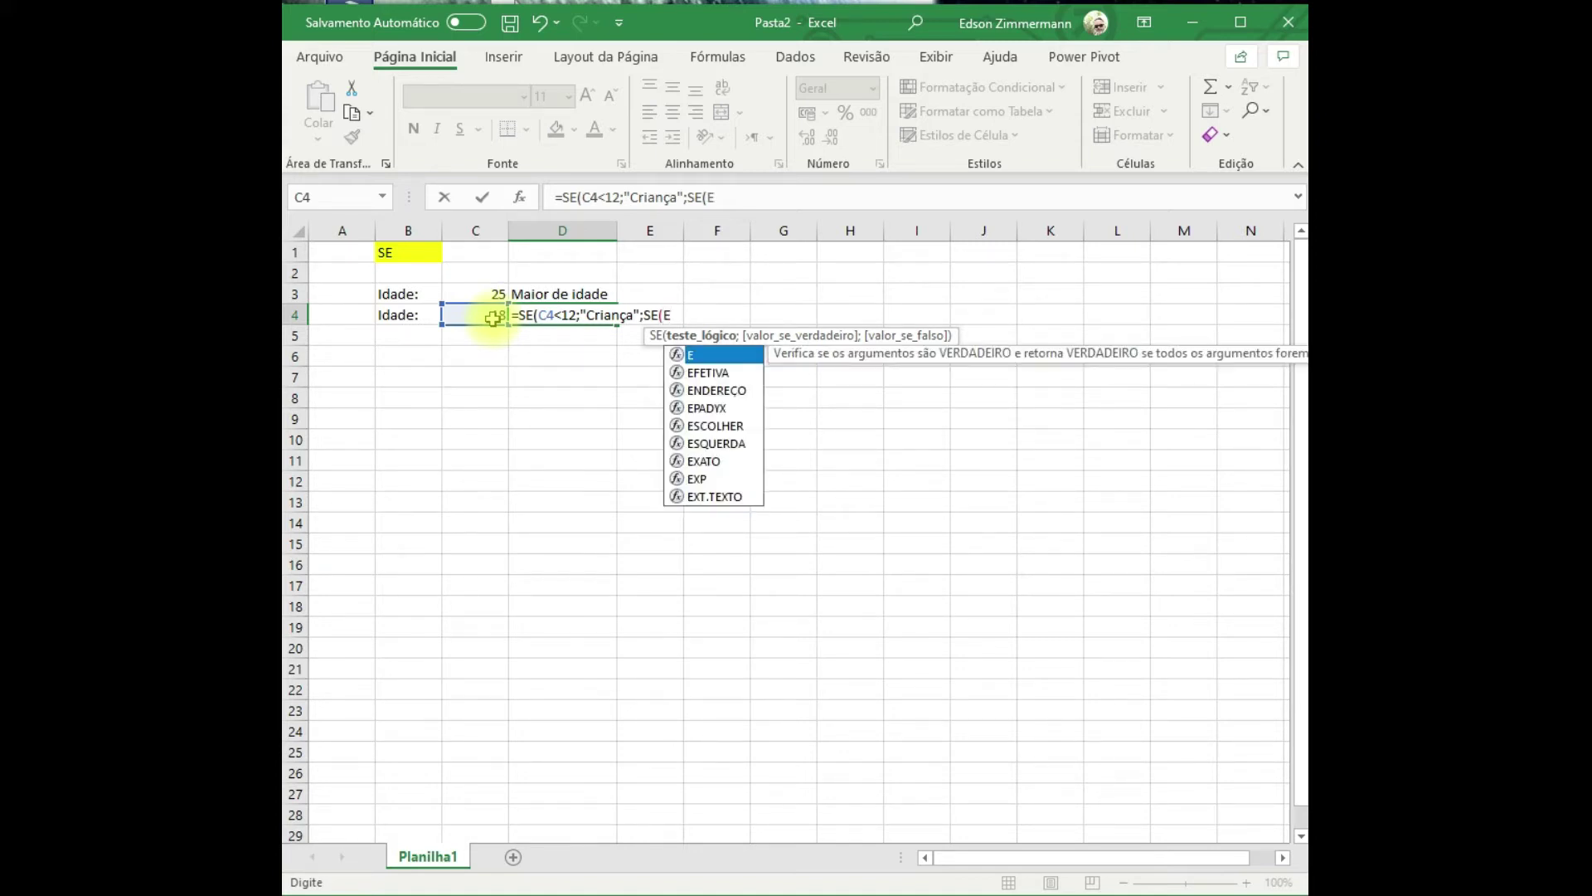
text(()
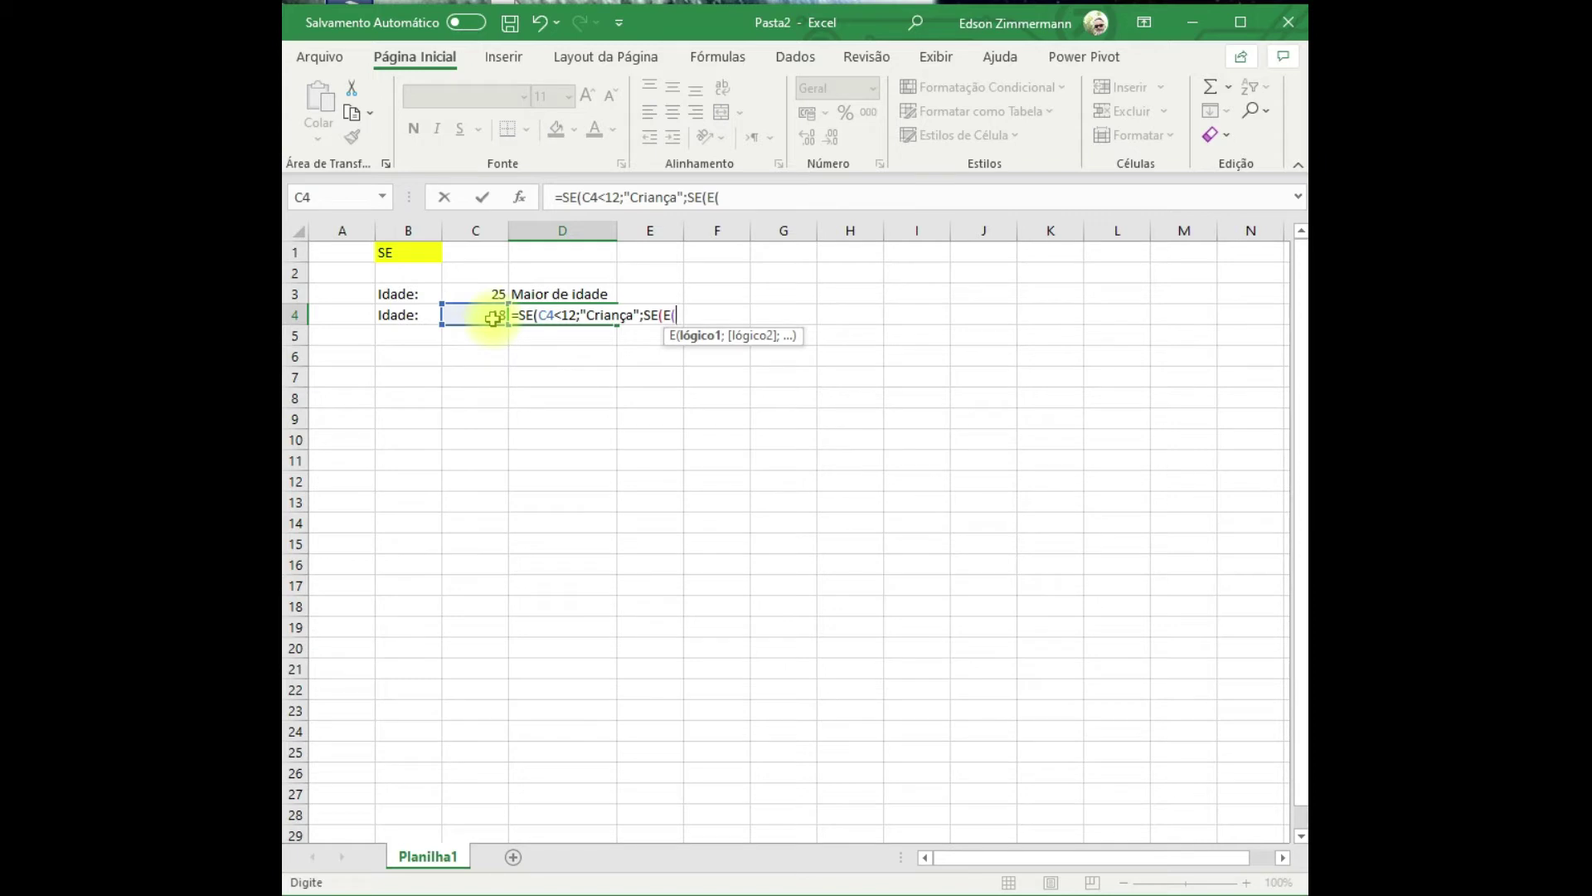
click(492, 317)
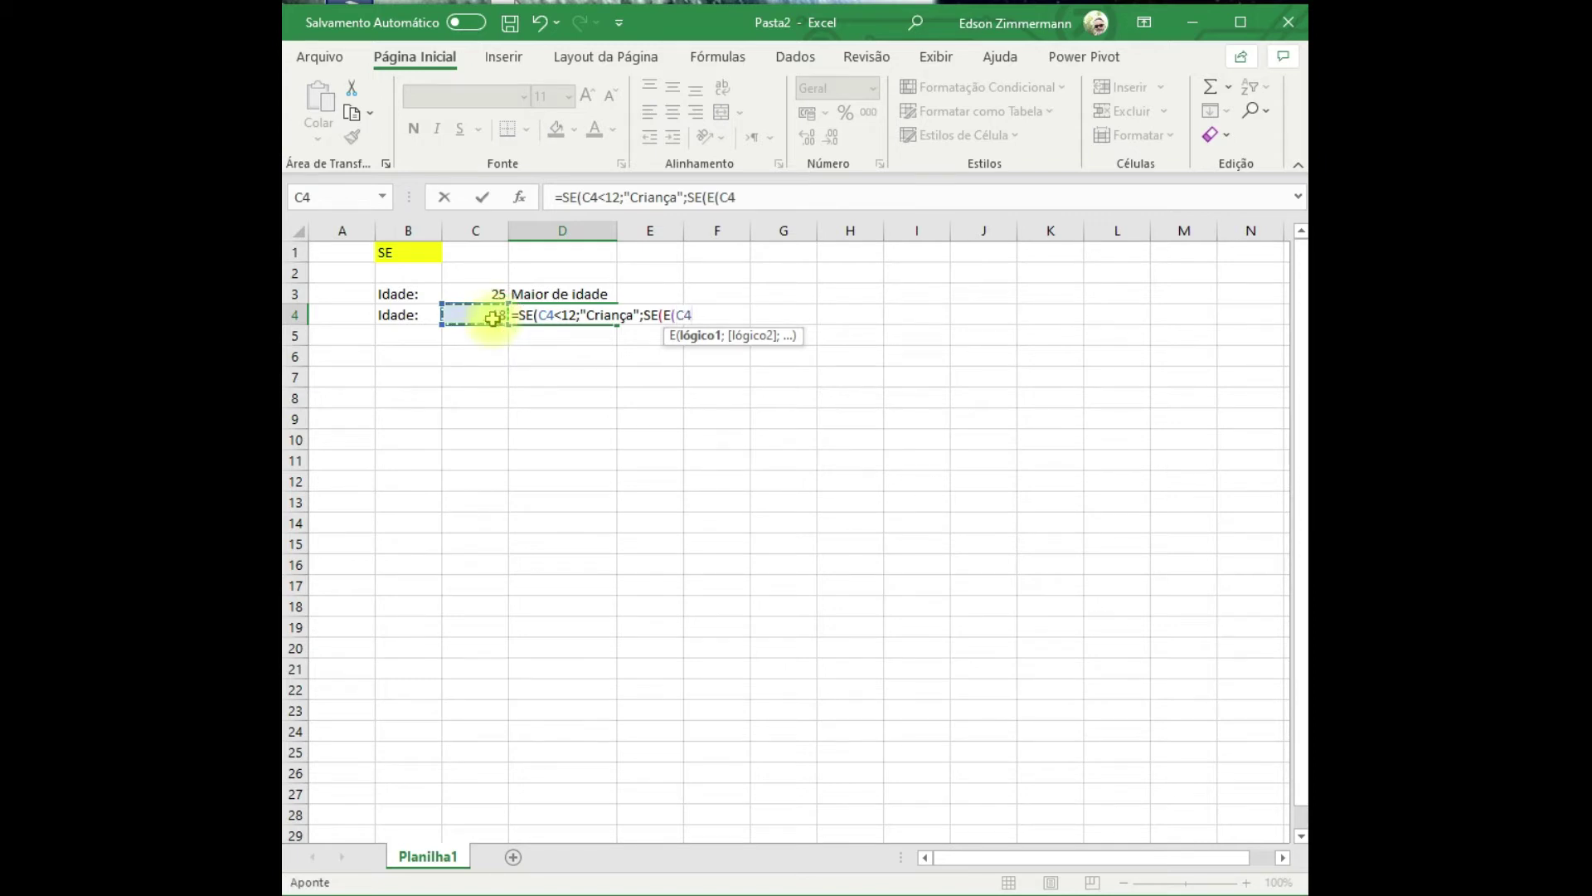
text(>=12)
text(;)
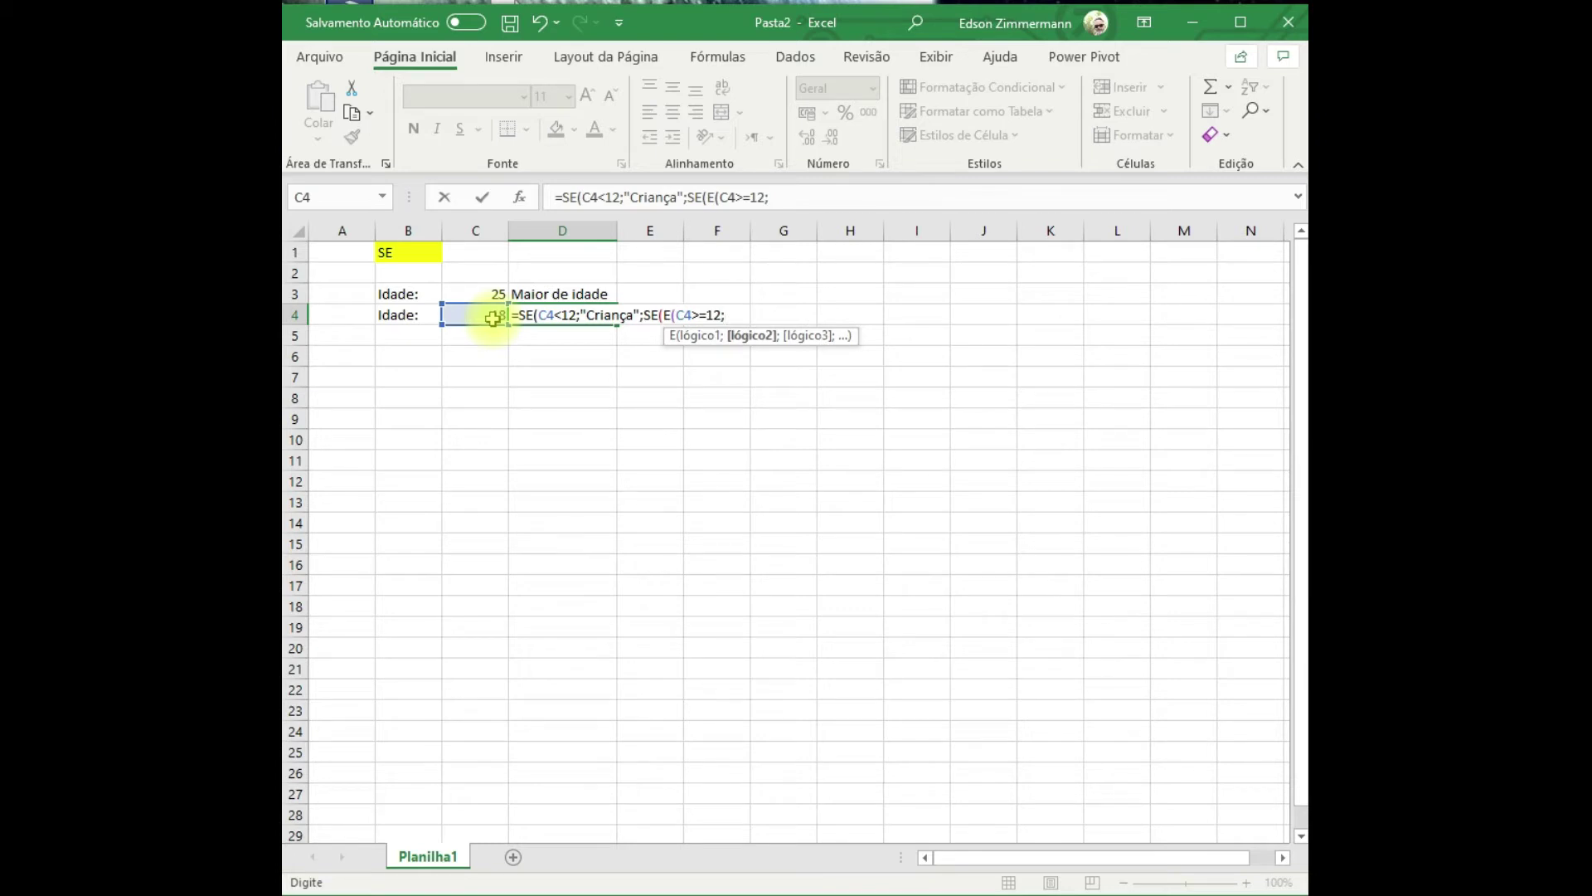
click(492, 318)
text(<18)
Give the second SE in the D4 formula the result "Adolescente".
text(;"Adlos)
key(BackSpace)
key(BackSpace)
key(BackSpace)
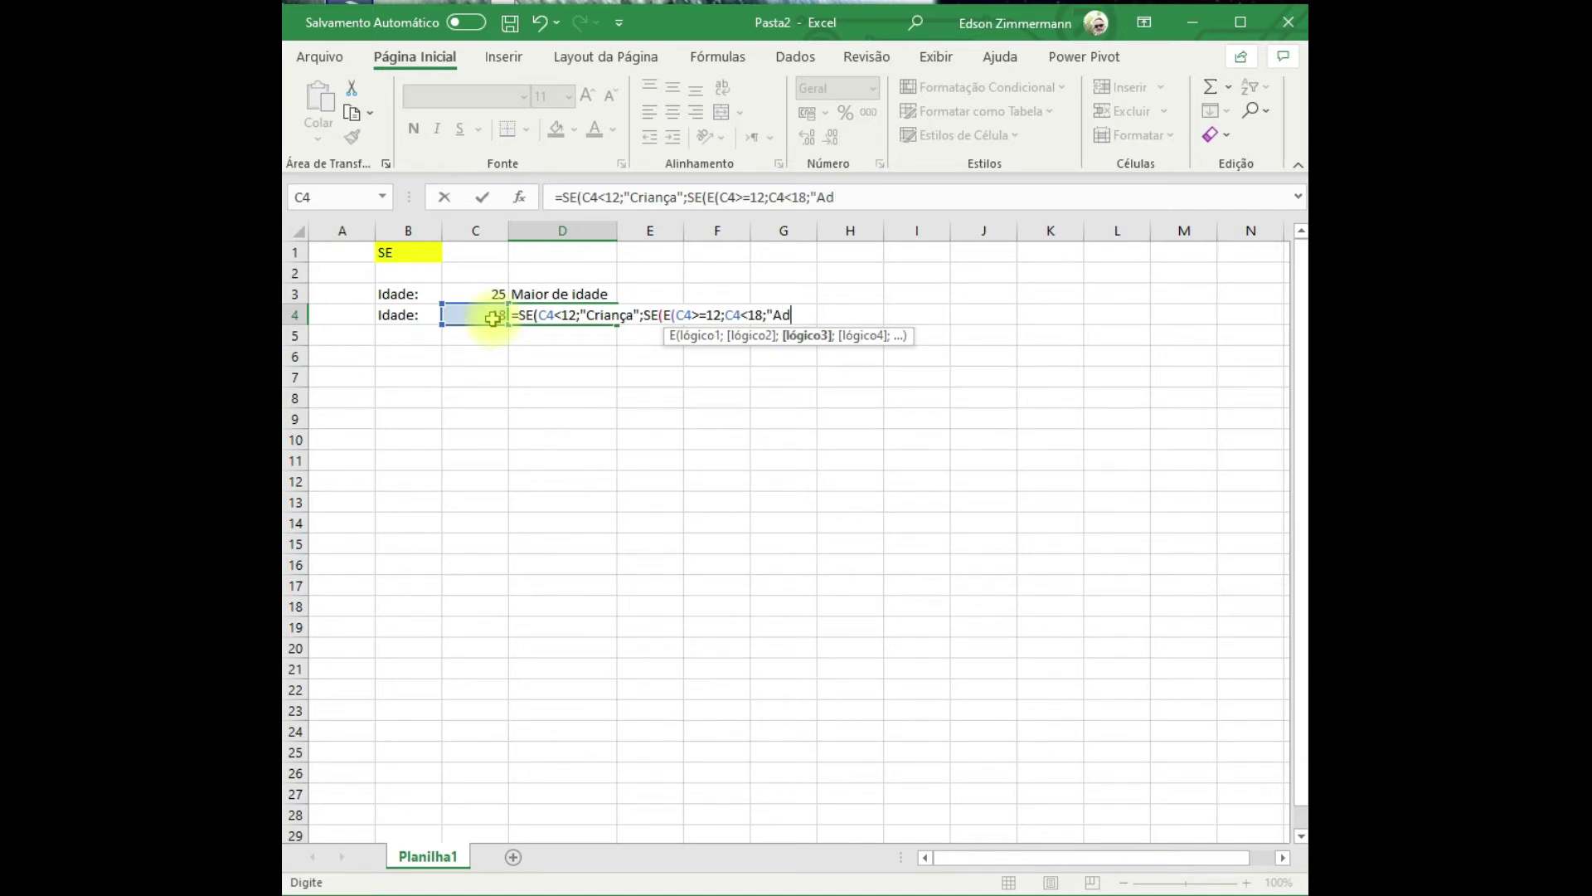
text(olescente")
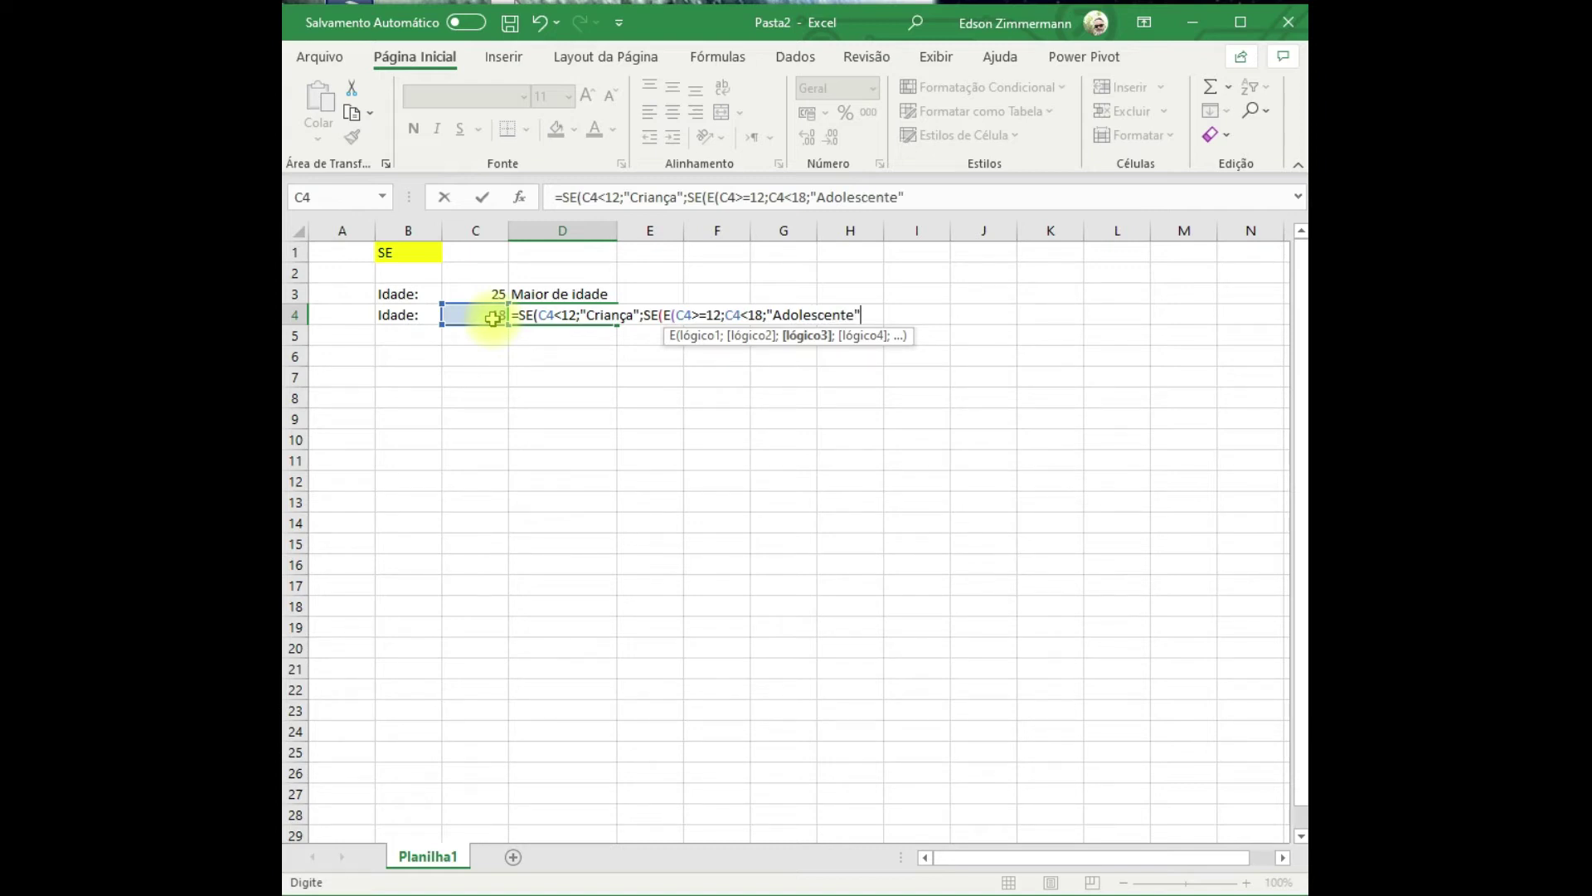
text(;)
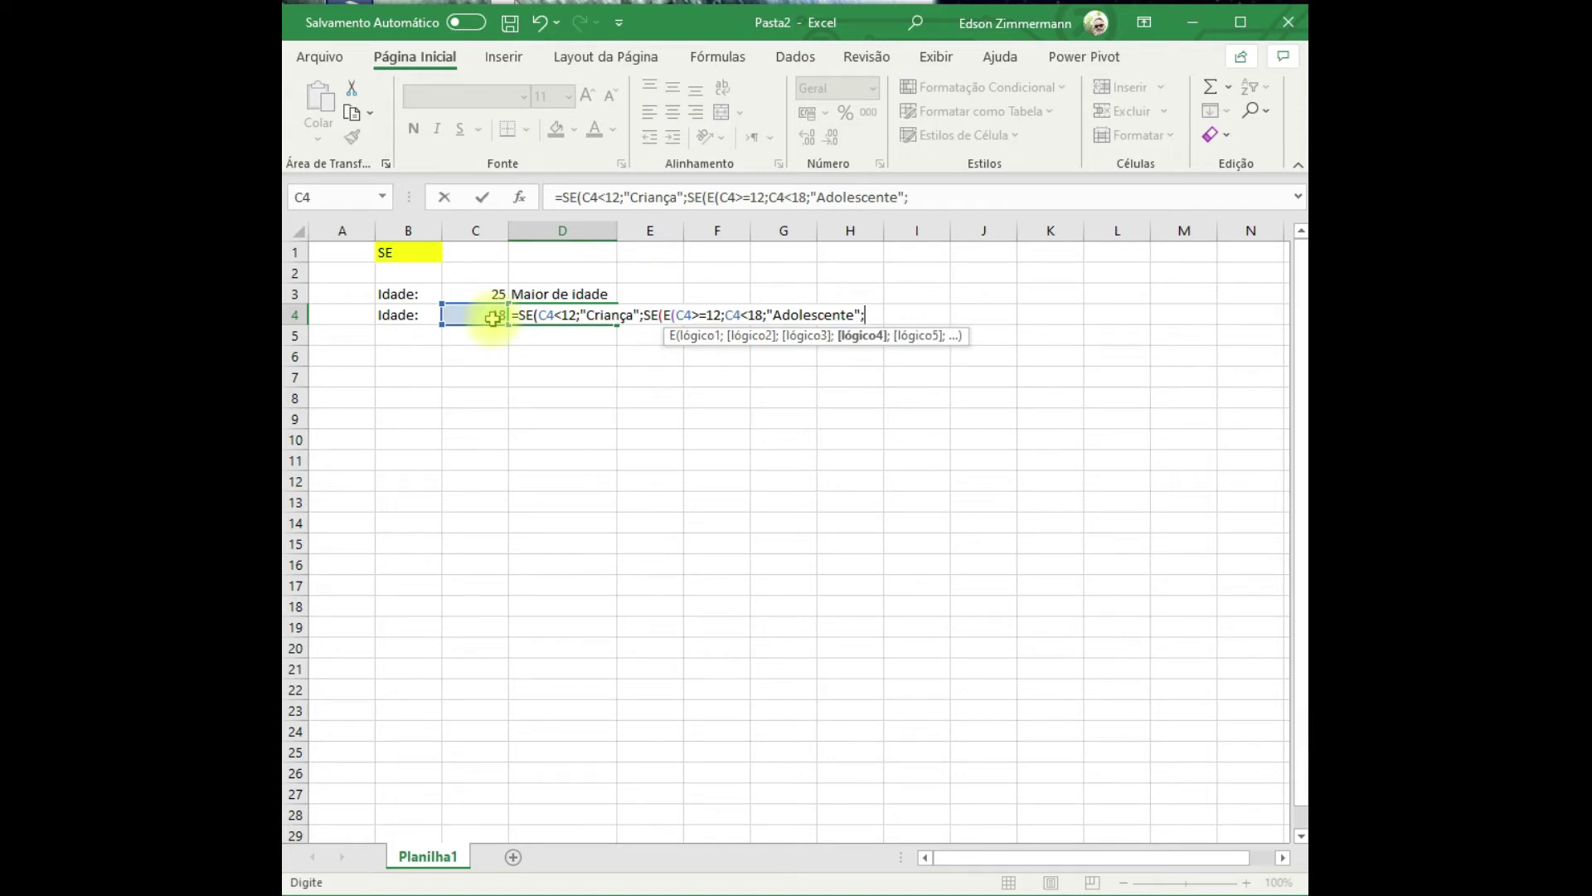
Nest a third SE in the D4 formula that returns "Adulto" when C4>=18, and close all the parentheses.
text(se()
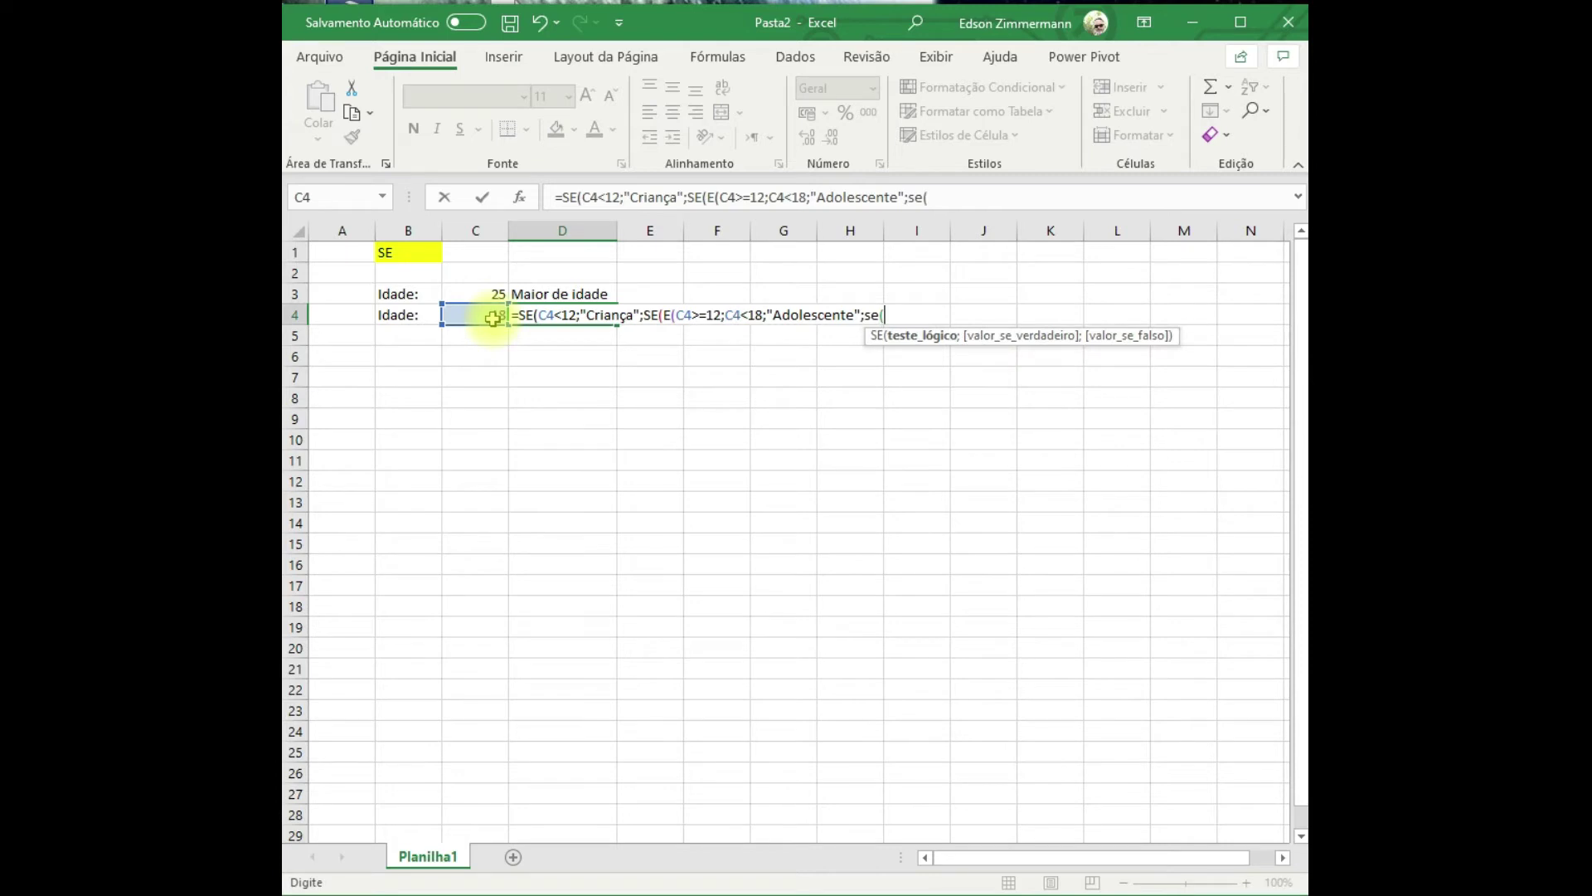
click(493, 317)
text(>=18;)
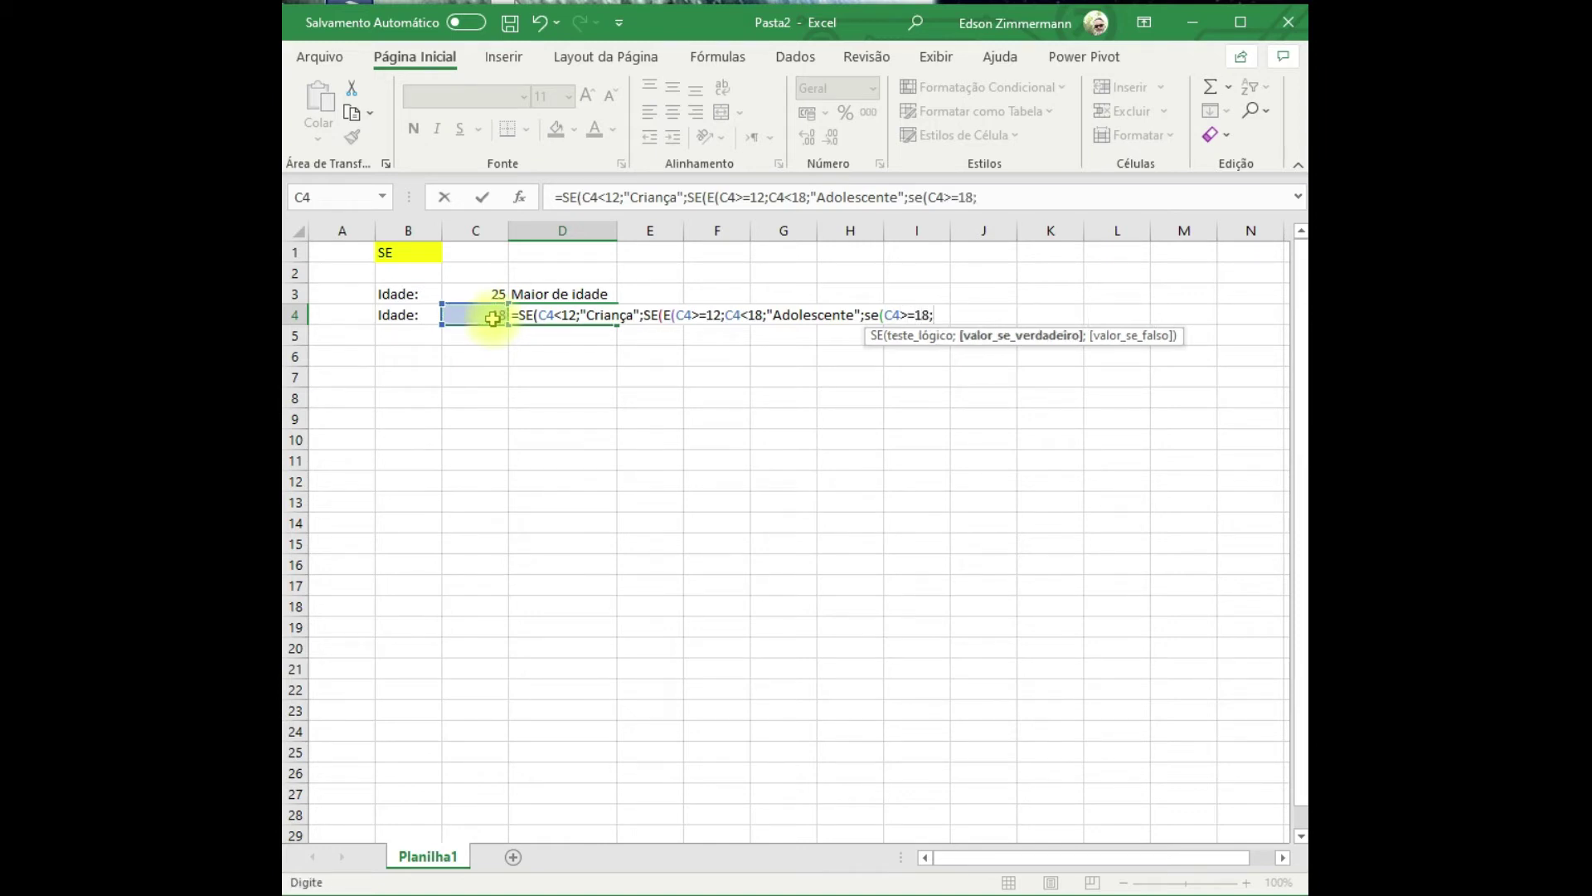
text("Adulto"))
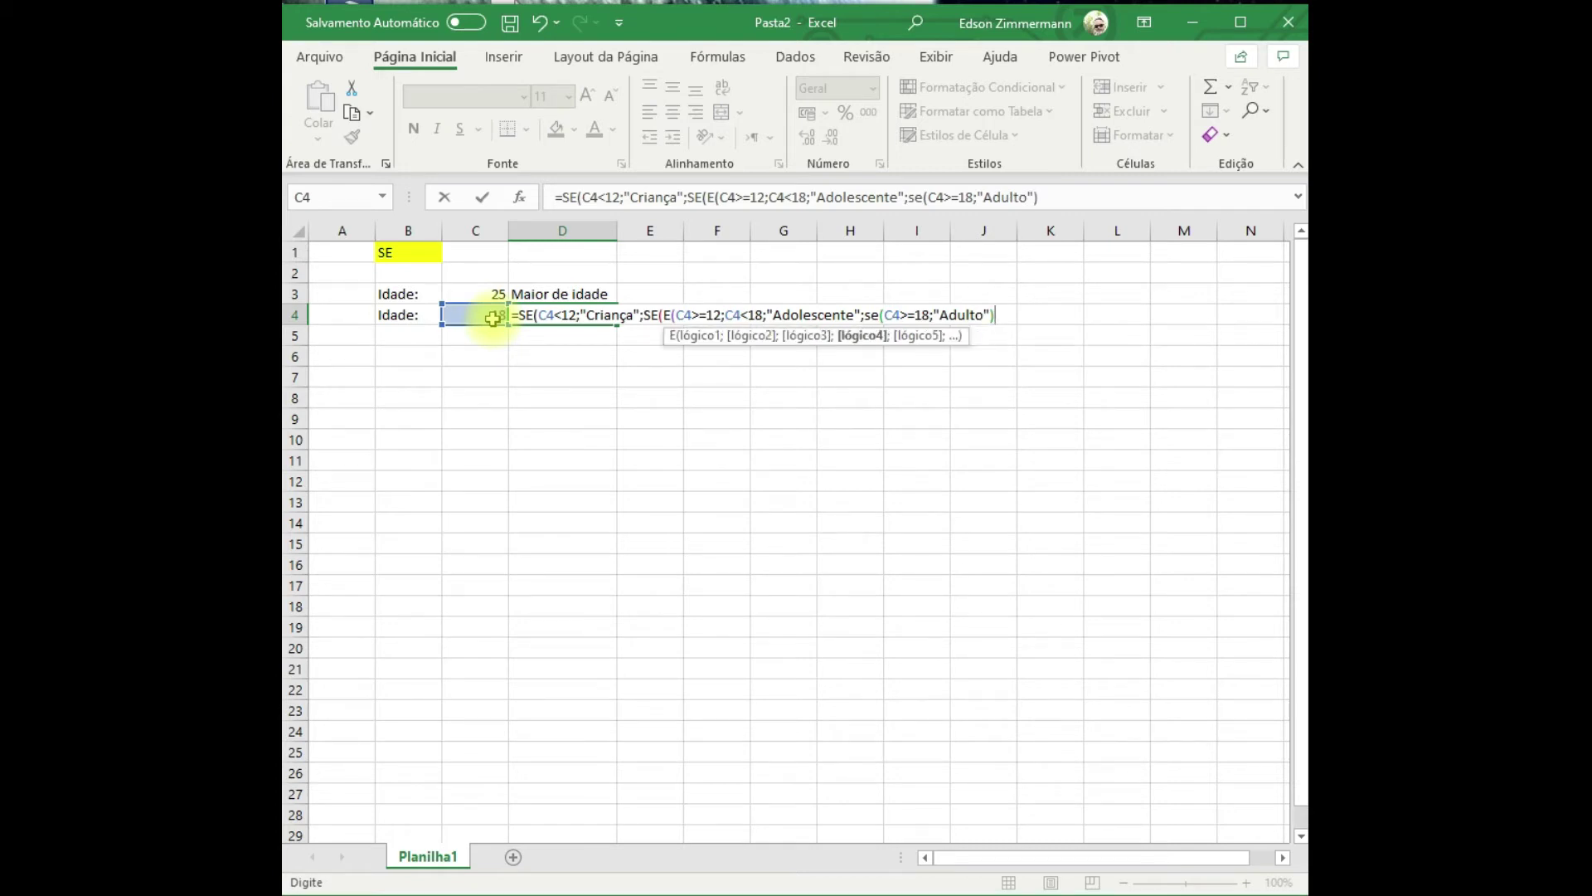
text()))
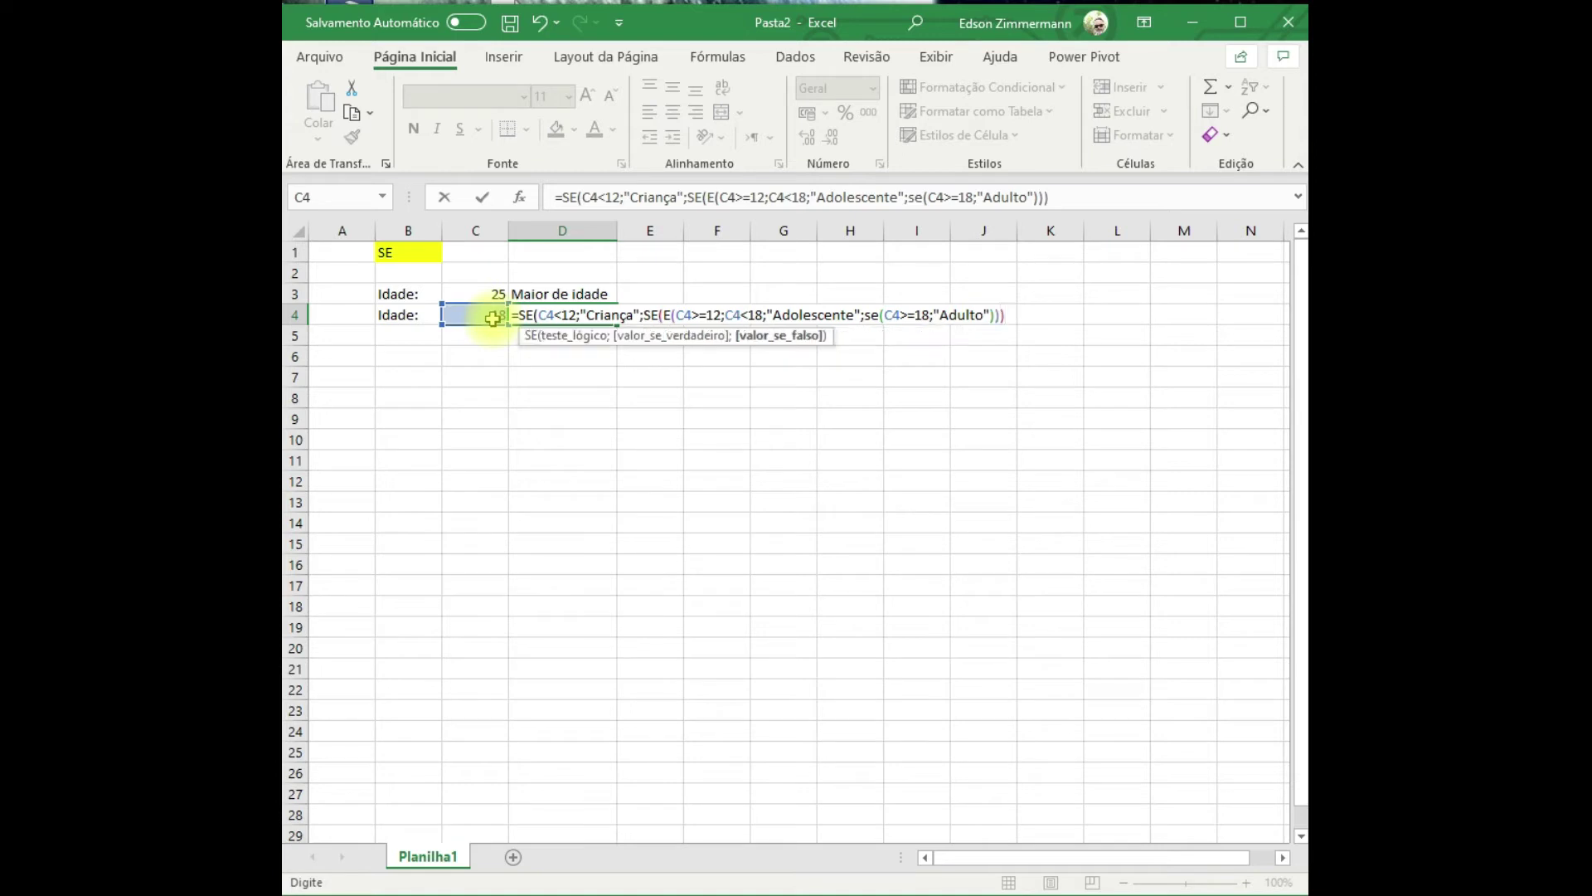
text())
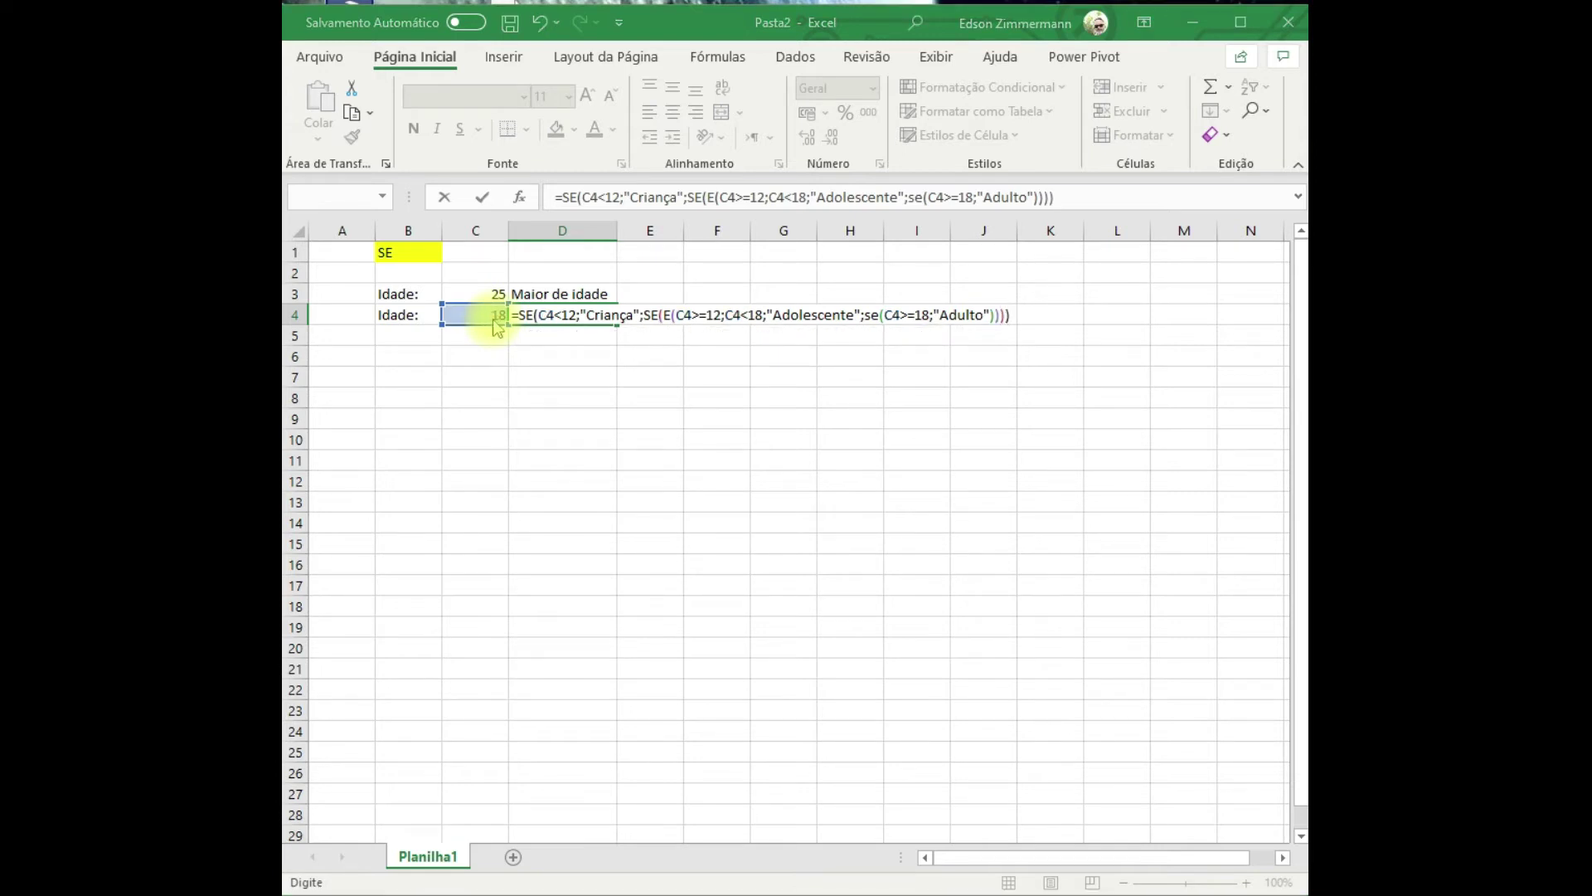
key(Return)
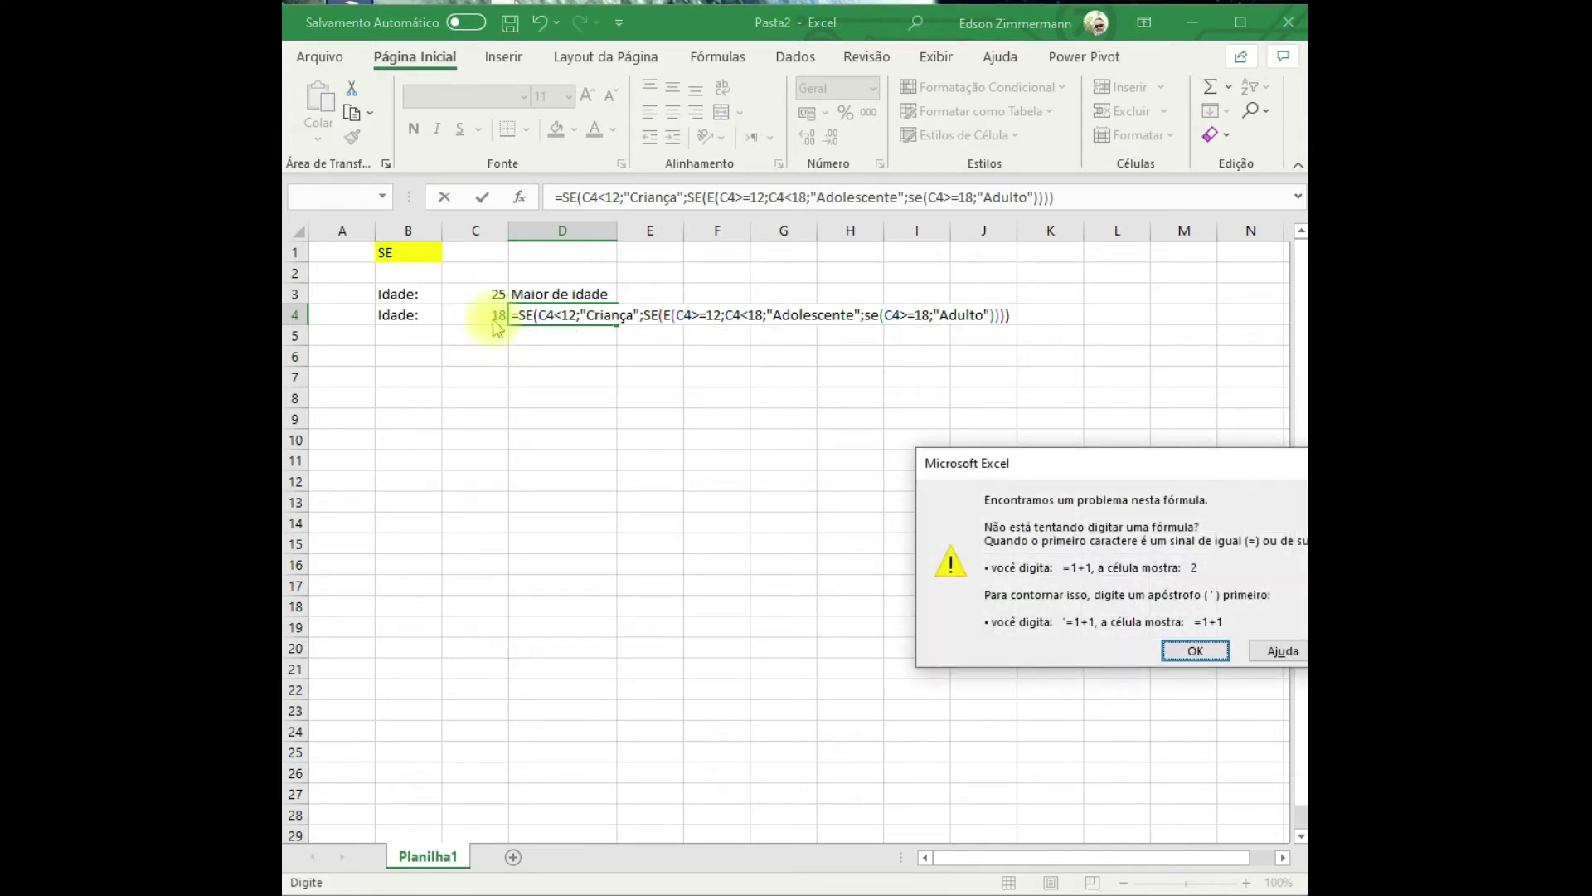
key(Return)
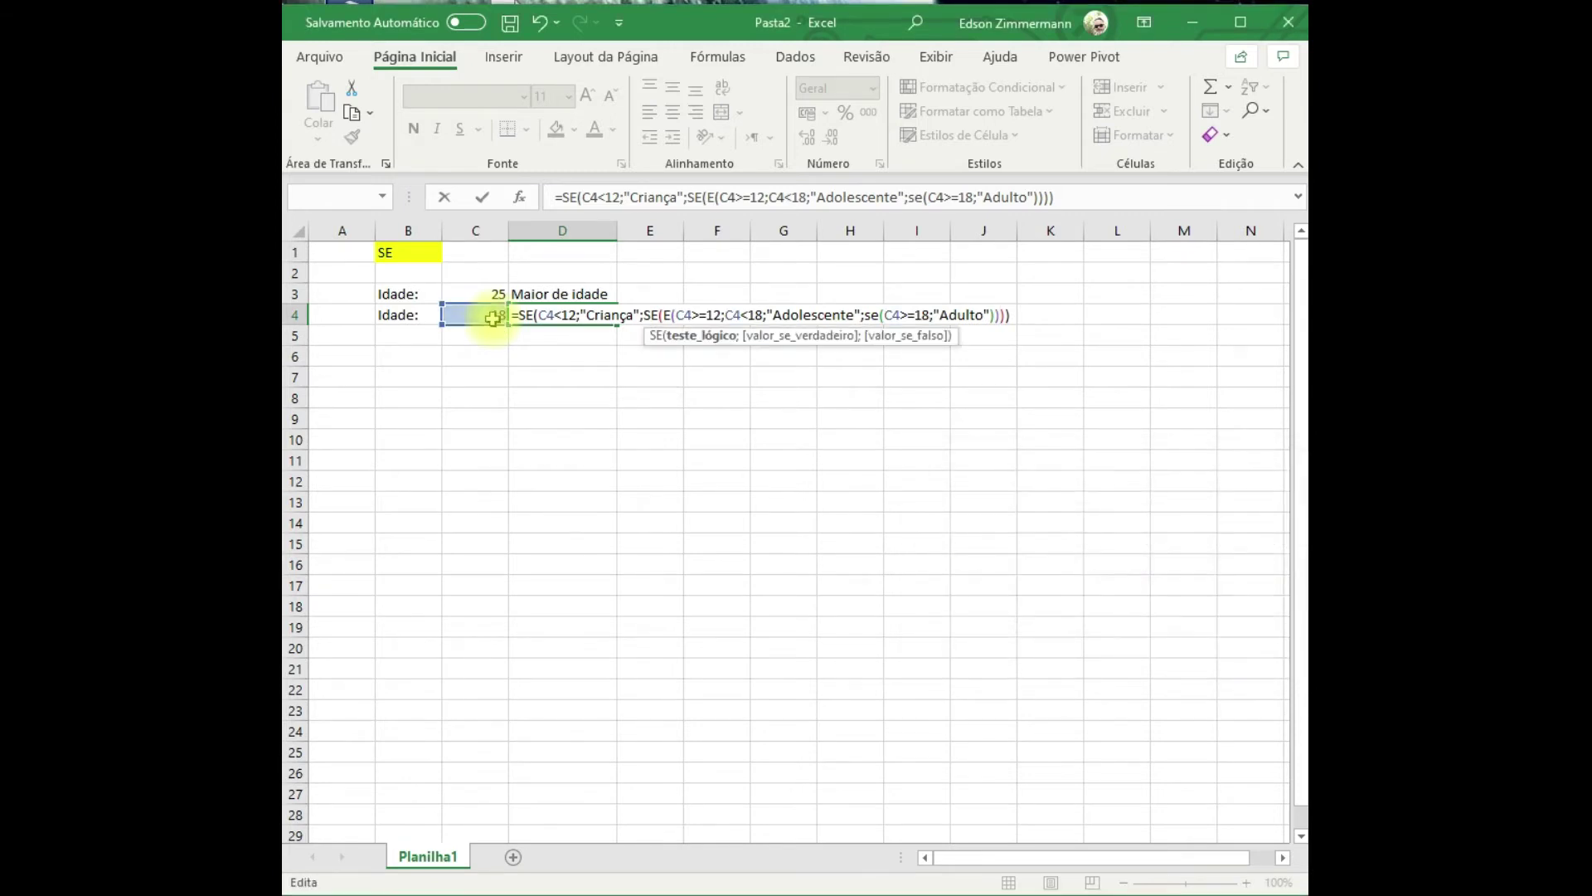
Add 0 as the false value of the innermost SE, after "Adulto" in the D4 formula.
key(Left)
key(Left)
key(Left)
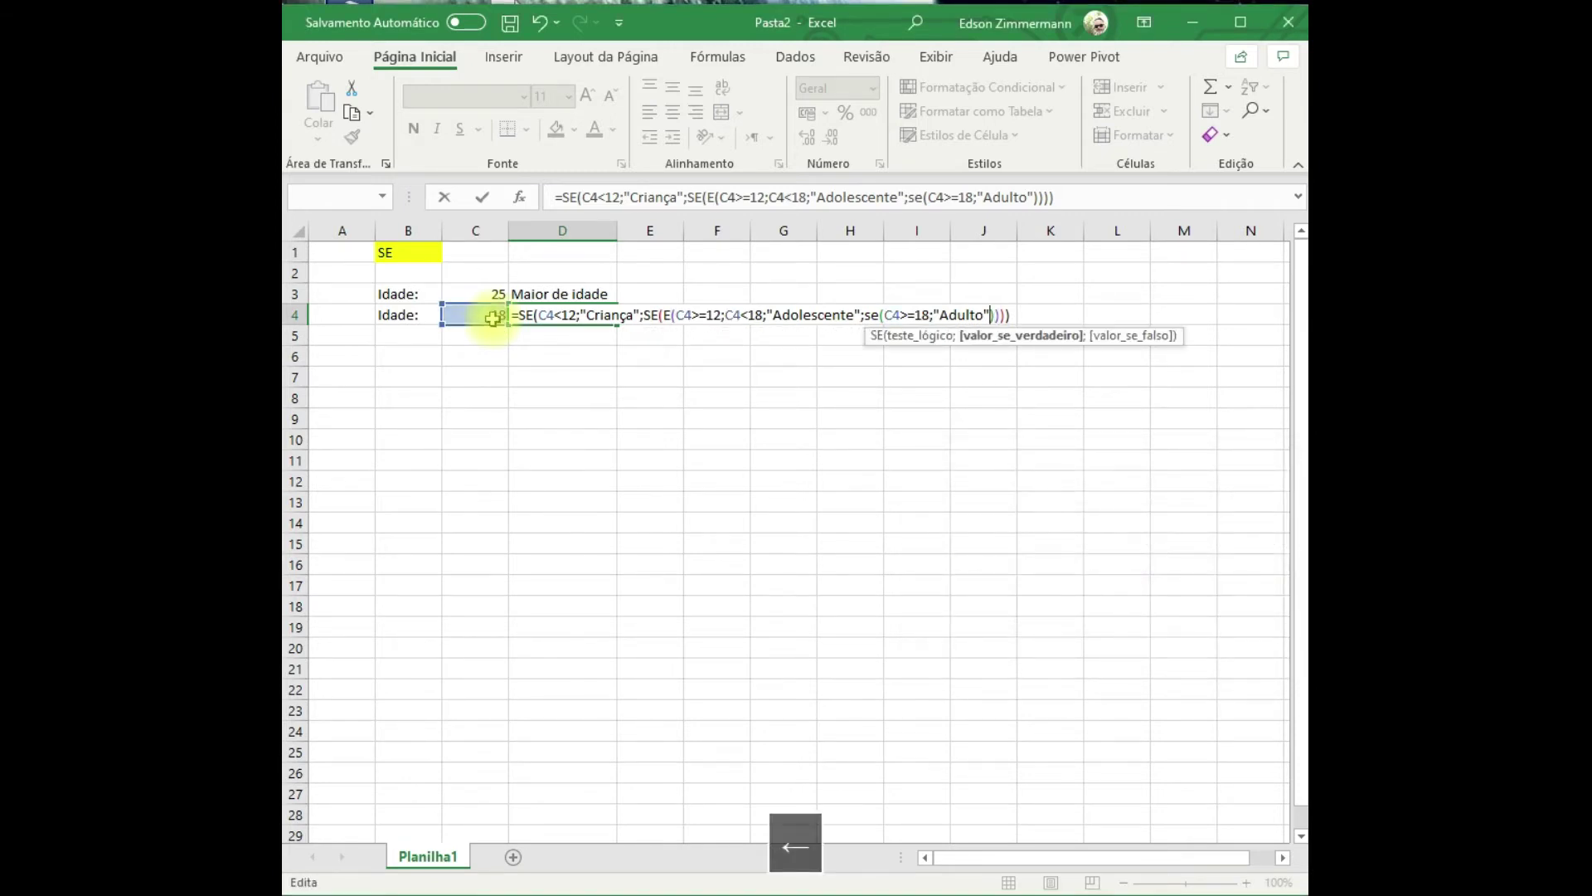
text(;0)
key(Return)
key(Return)
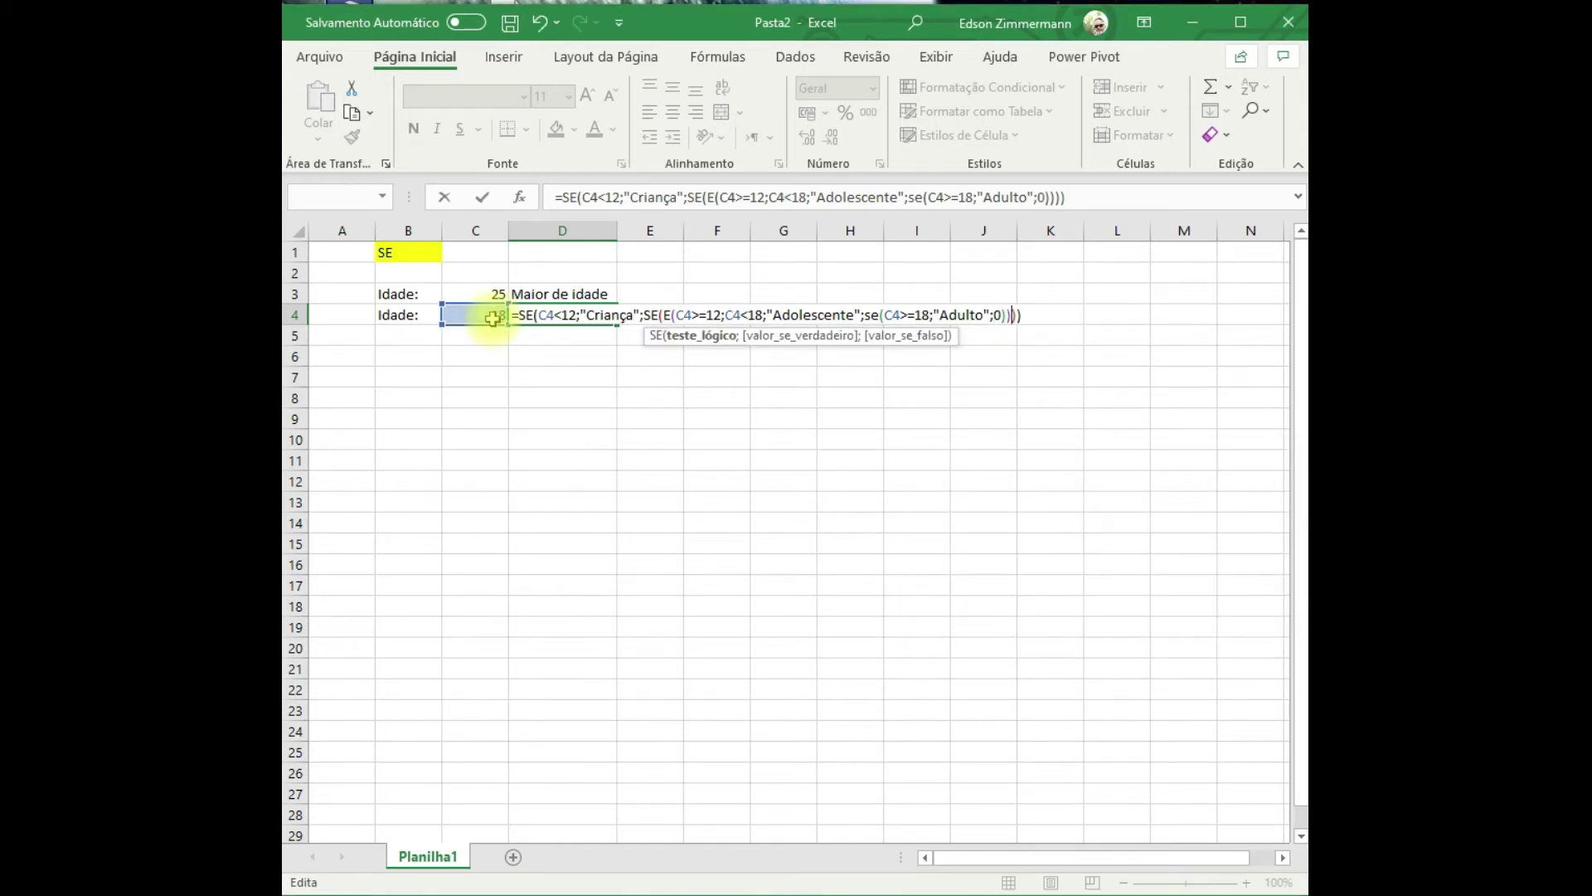
click(1171, 895)
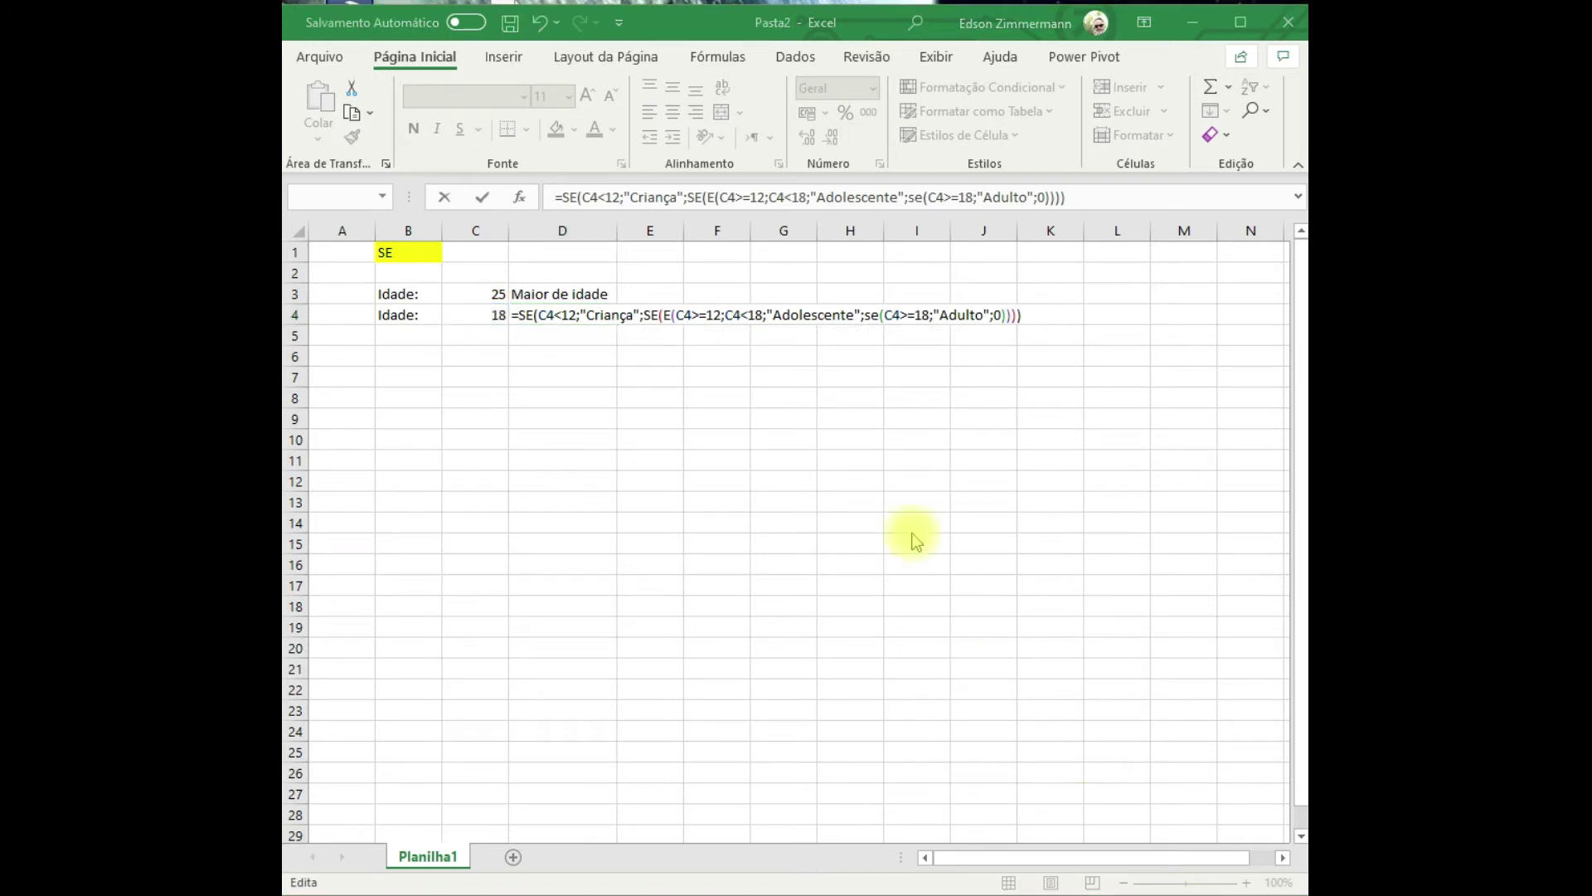
Close the E function's parenthesis after C4<18 and enter the corrected formula with its surplus closing parenthesis removed.
click(732, 315)
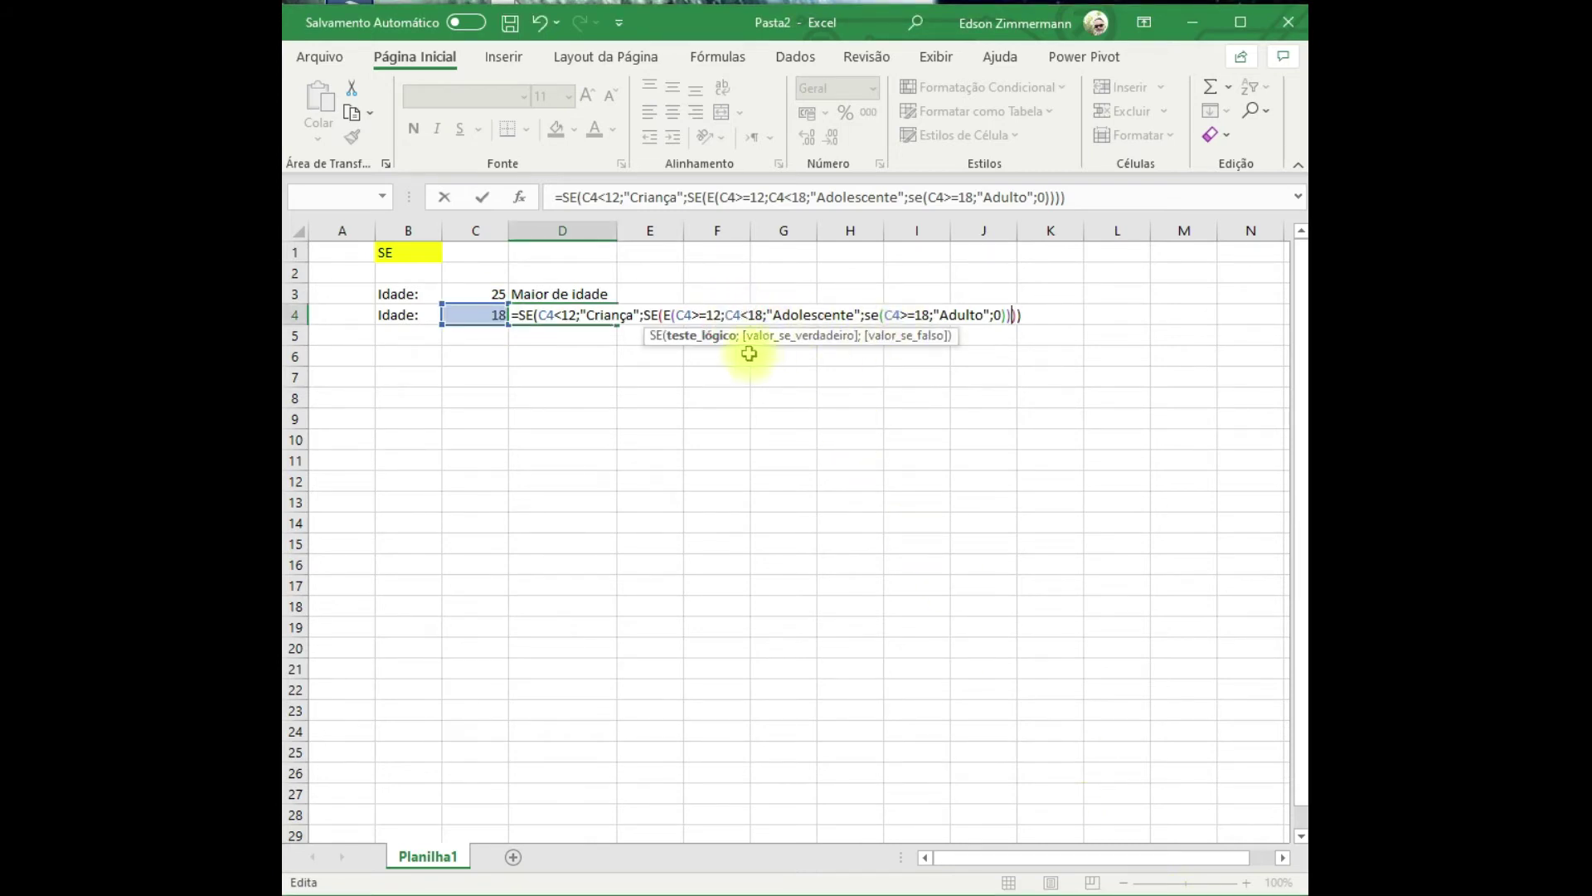
click(762, 315)
text())
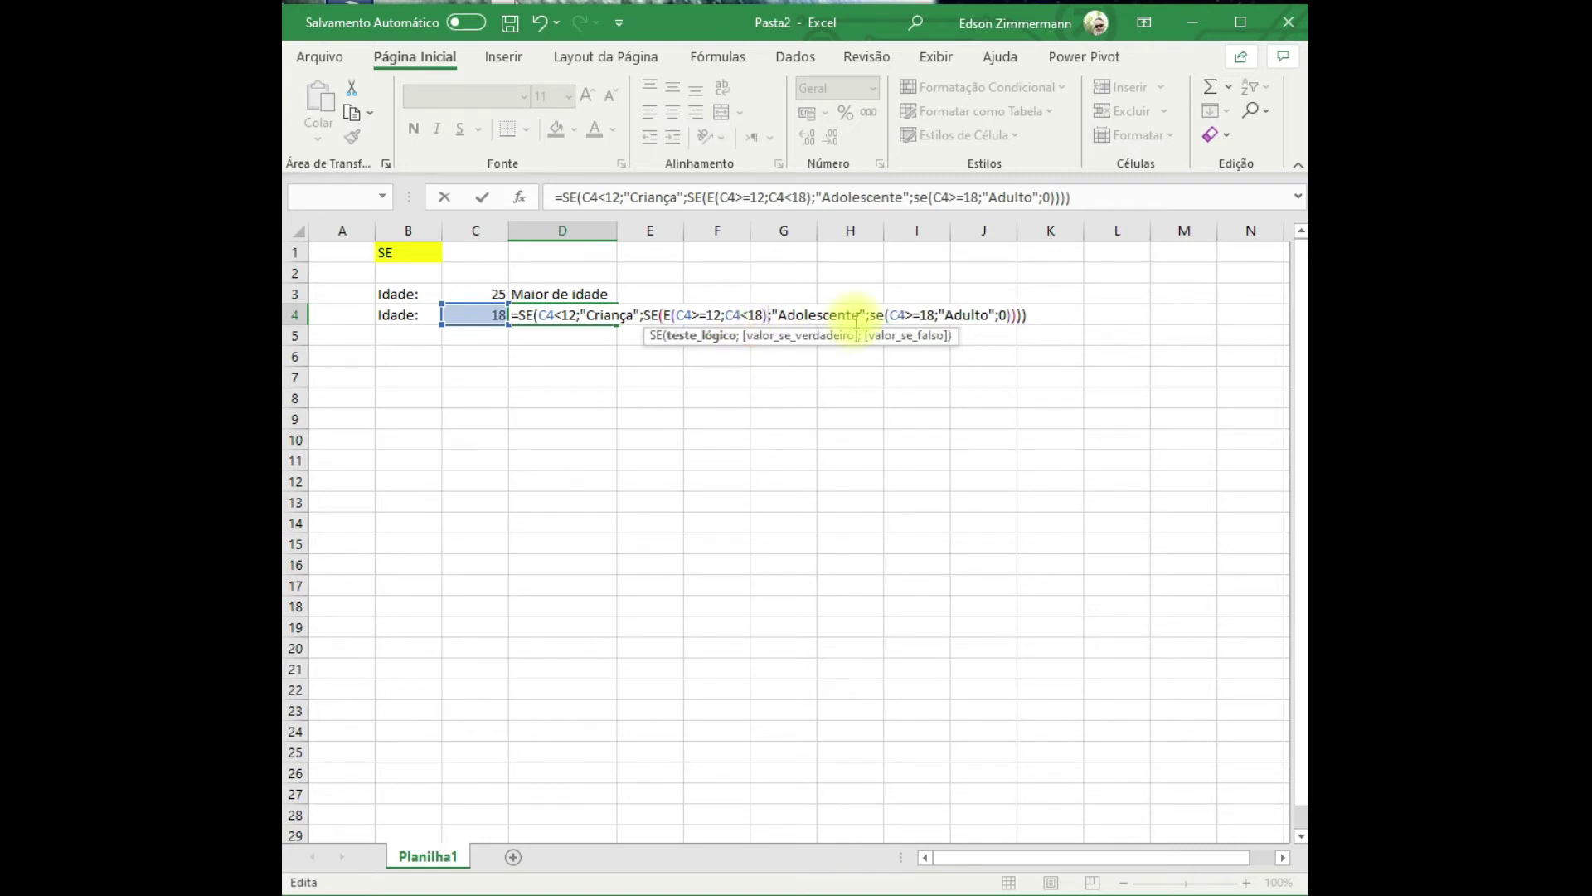
key(Return)
key(Return)
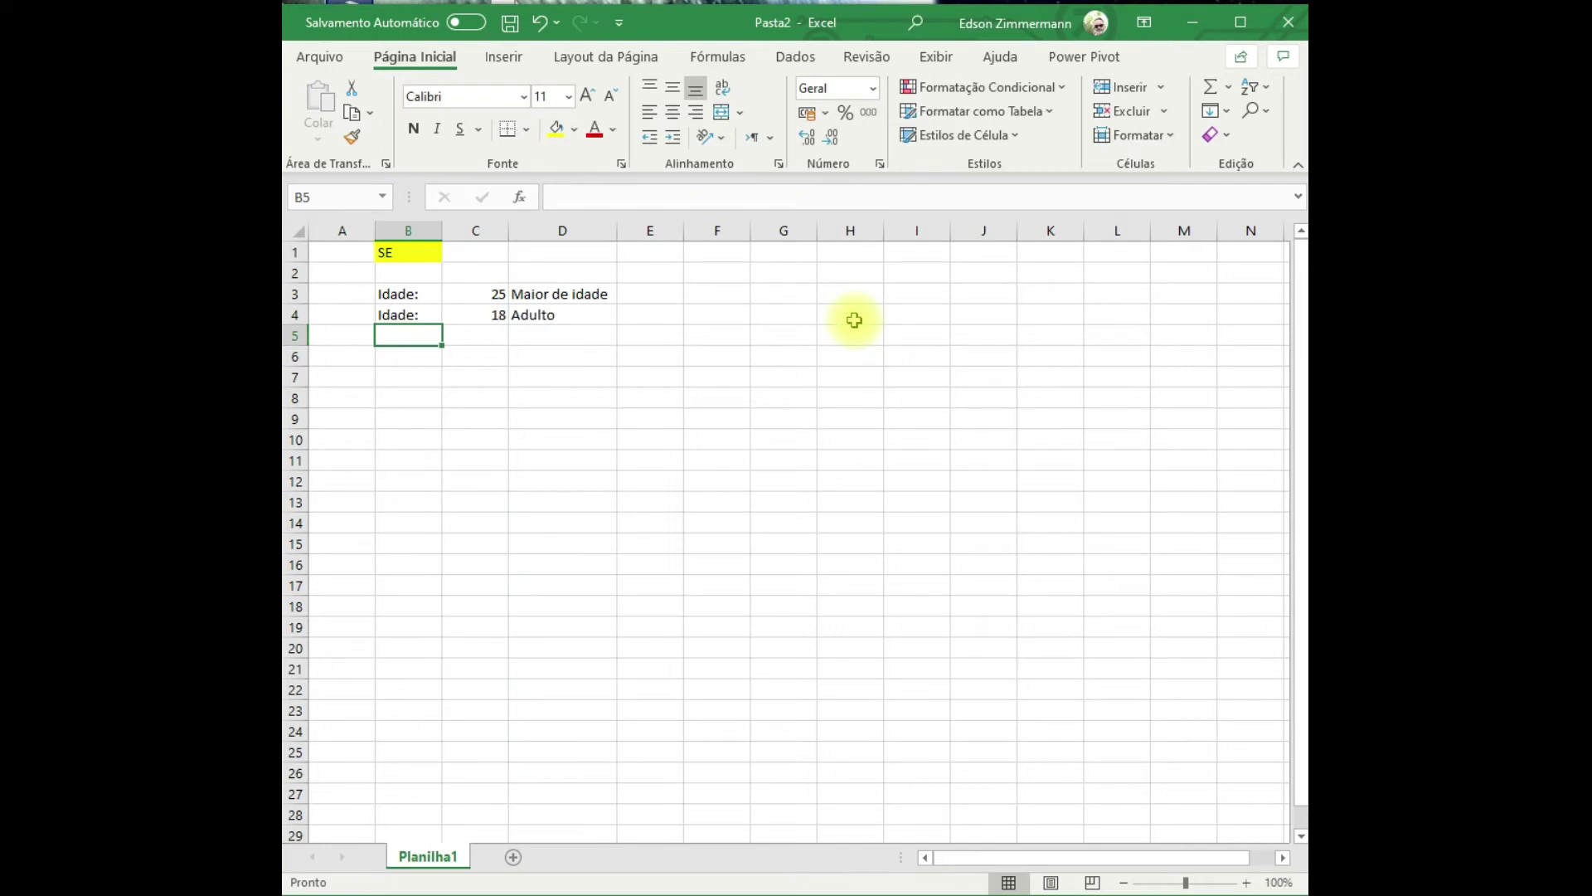
Test the D4 formula with the ages 10, 12 and 15 in cell C4.
key(Up)
key(Right)
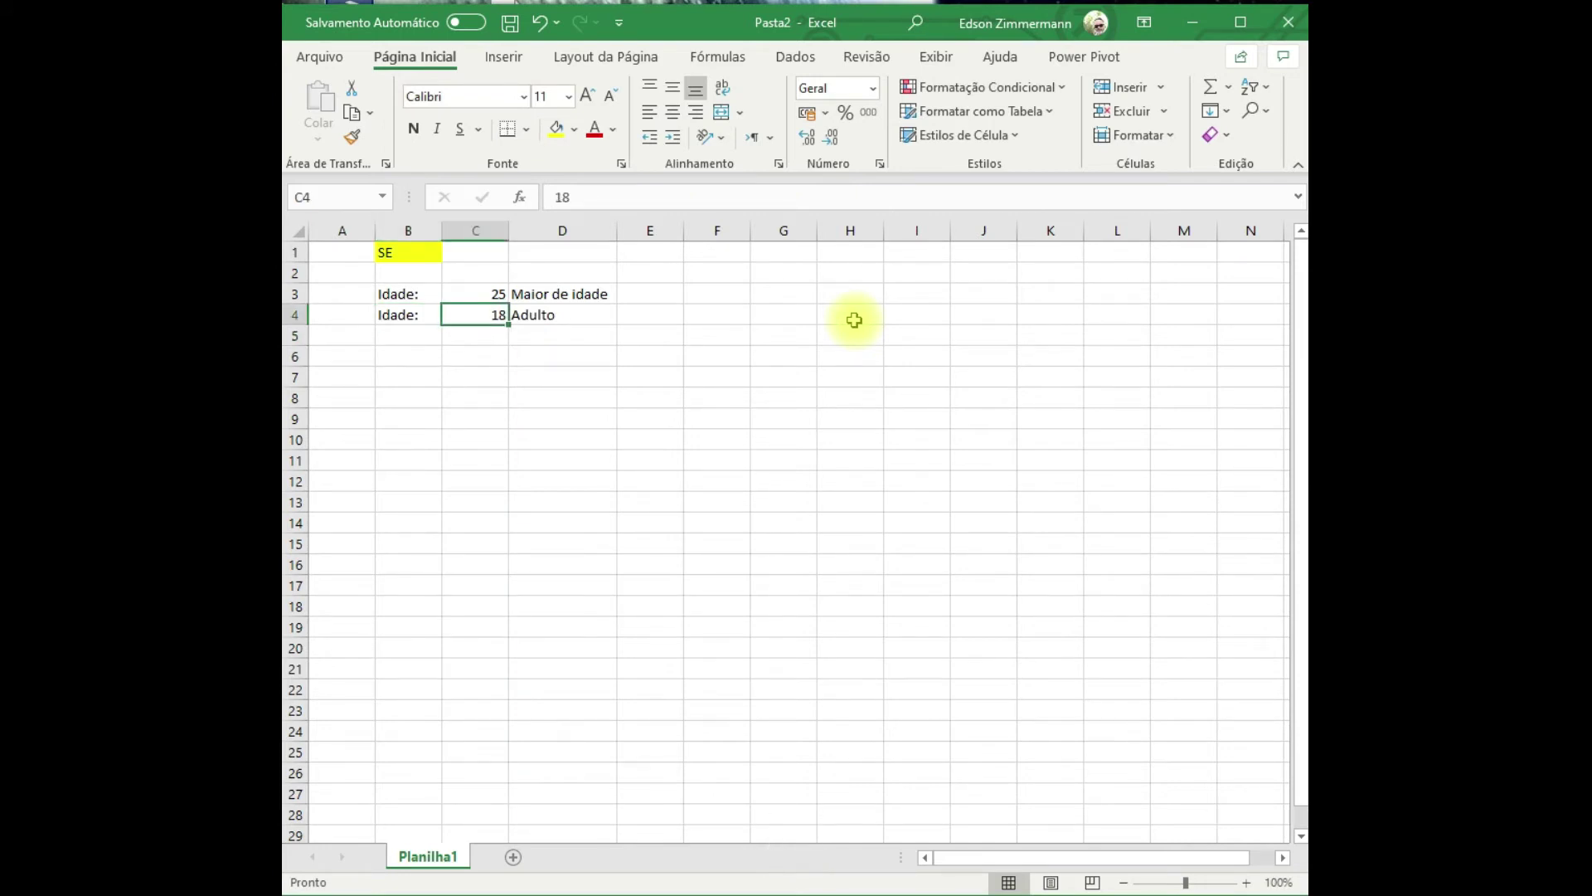
text(10)
key(Return)
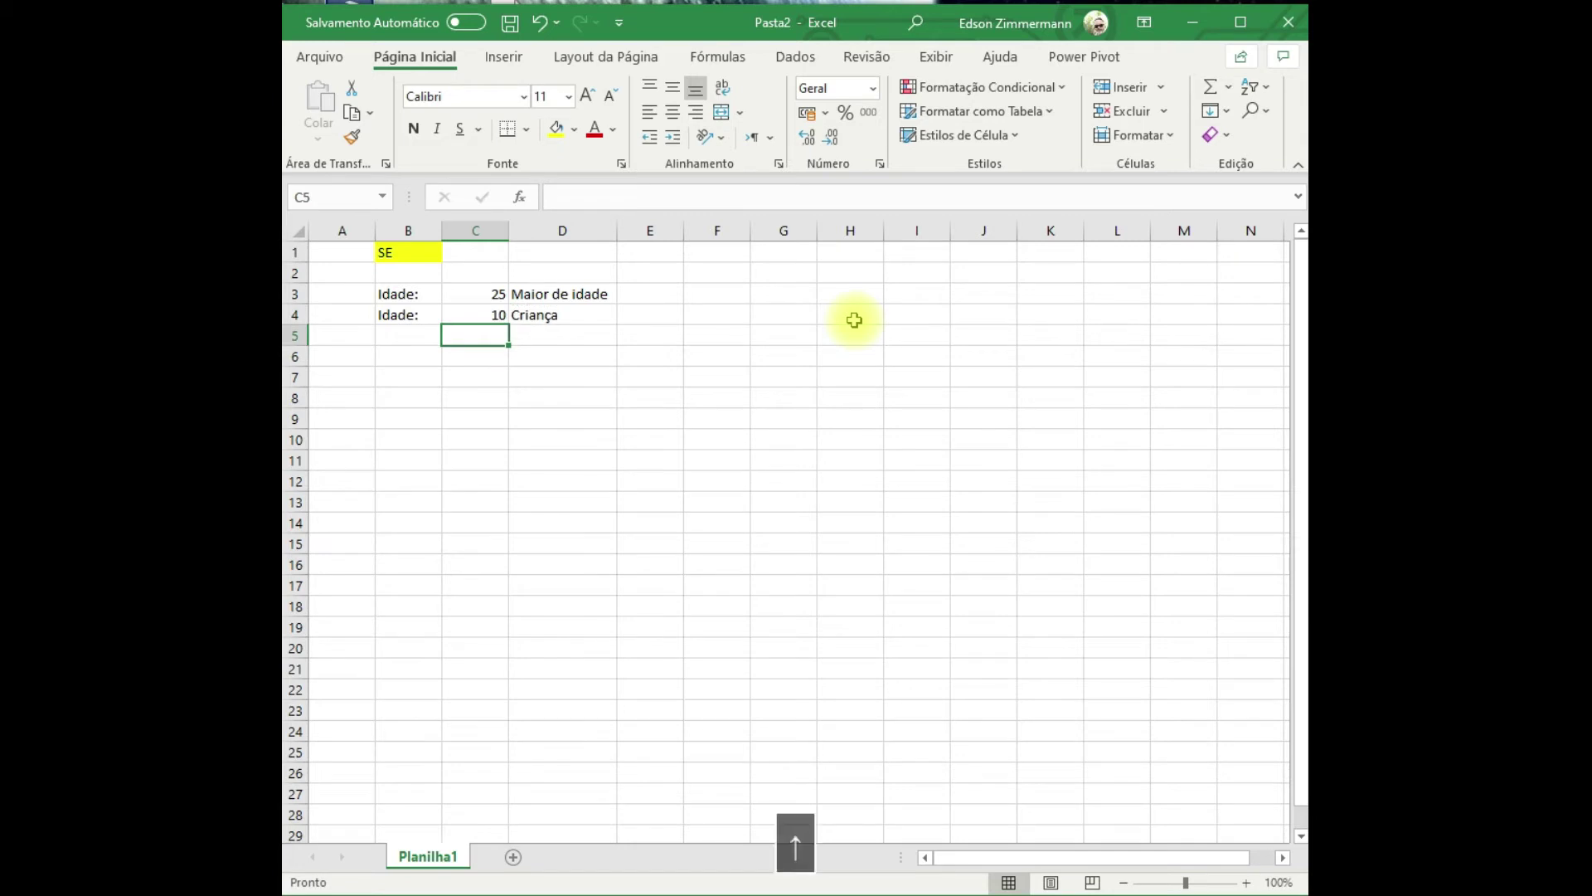
key(Up)
key(F2)
key(BackSpace)
text(2)
key(Return)
key(Up)
text(15)
key(Return)
Test the D4 formula with the ages 19, 40 and 60 in cell C4.
key(Up)
text(19)
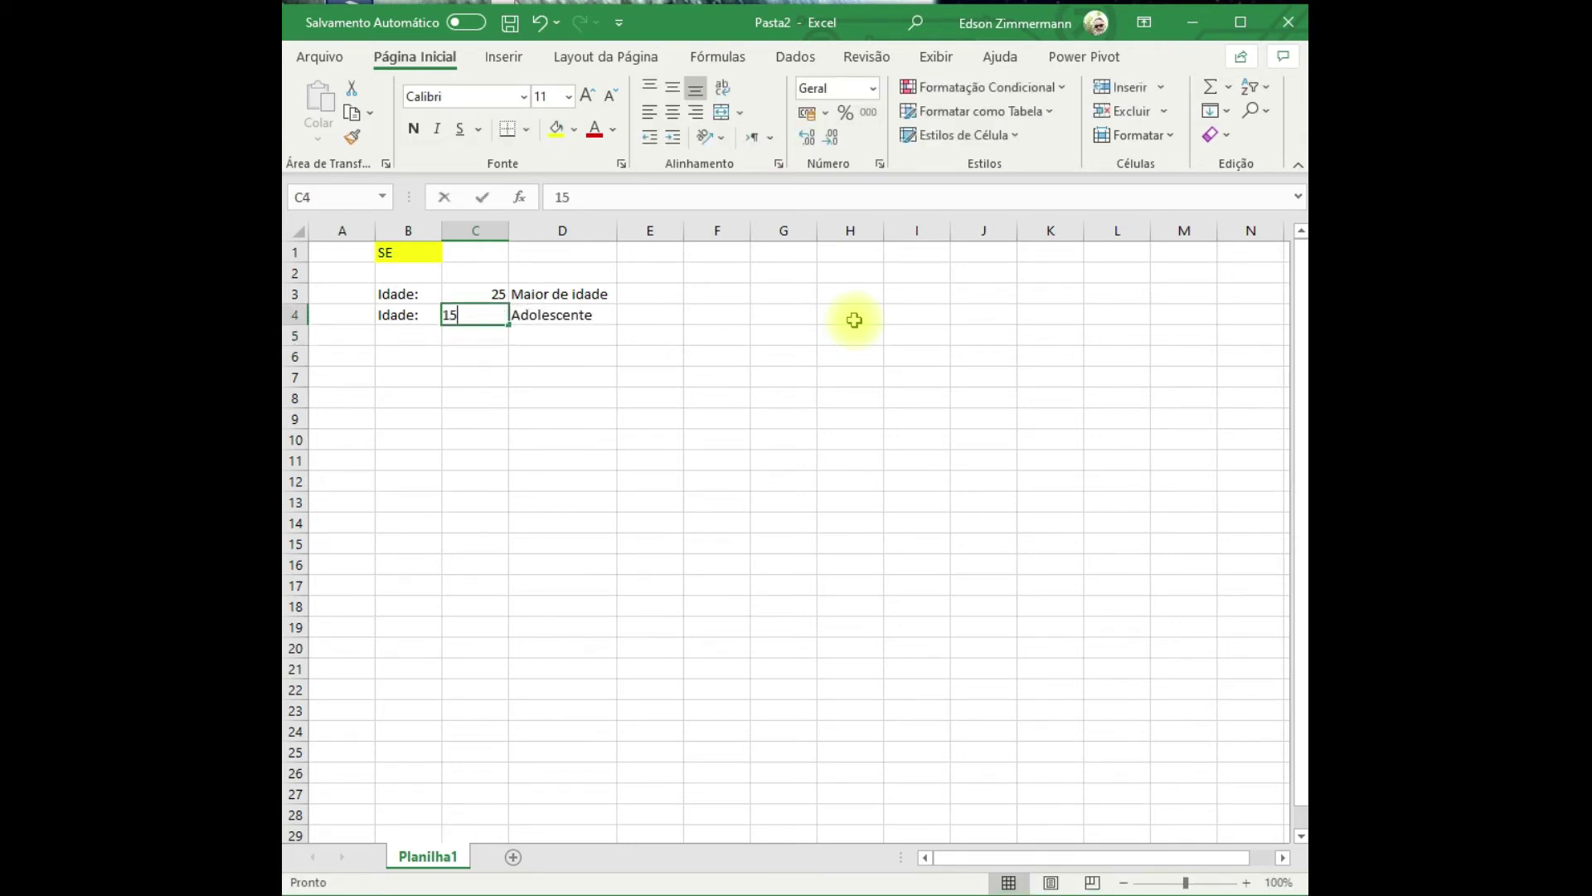
key(Return)
key(Up)
text(40)
key(Return)
key(Up)
text(60)
key(Return)
Set the age in cell C4 to 5.
key(Up)
text(5)
key(Return)
Examine the parts of the D4 formula: the "Criança" test, the nested E conditions and the final false value.
key(Up)
key(Right)
key(F2)
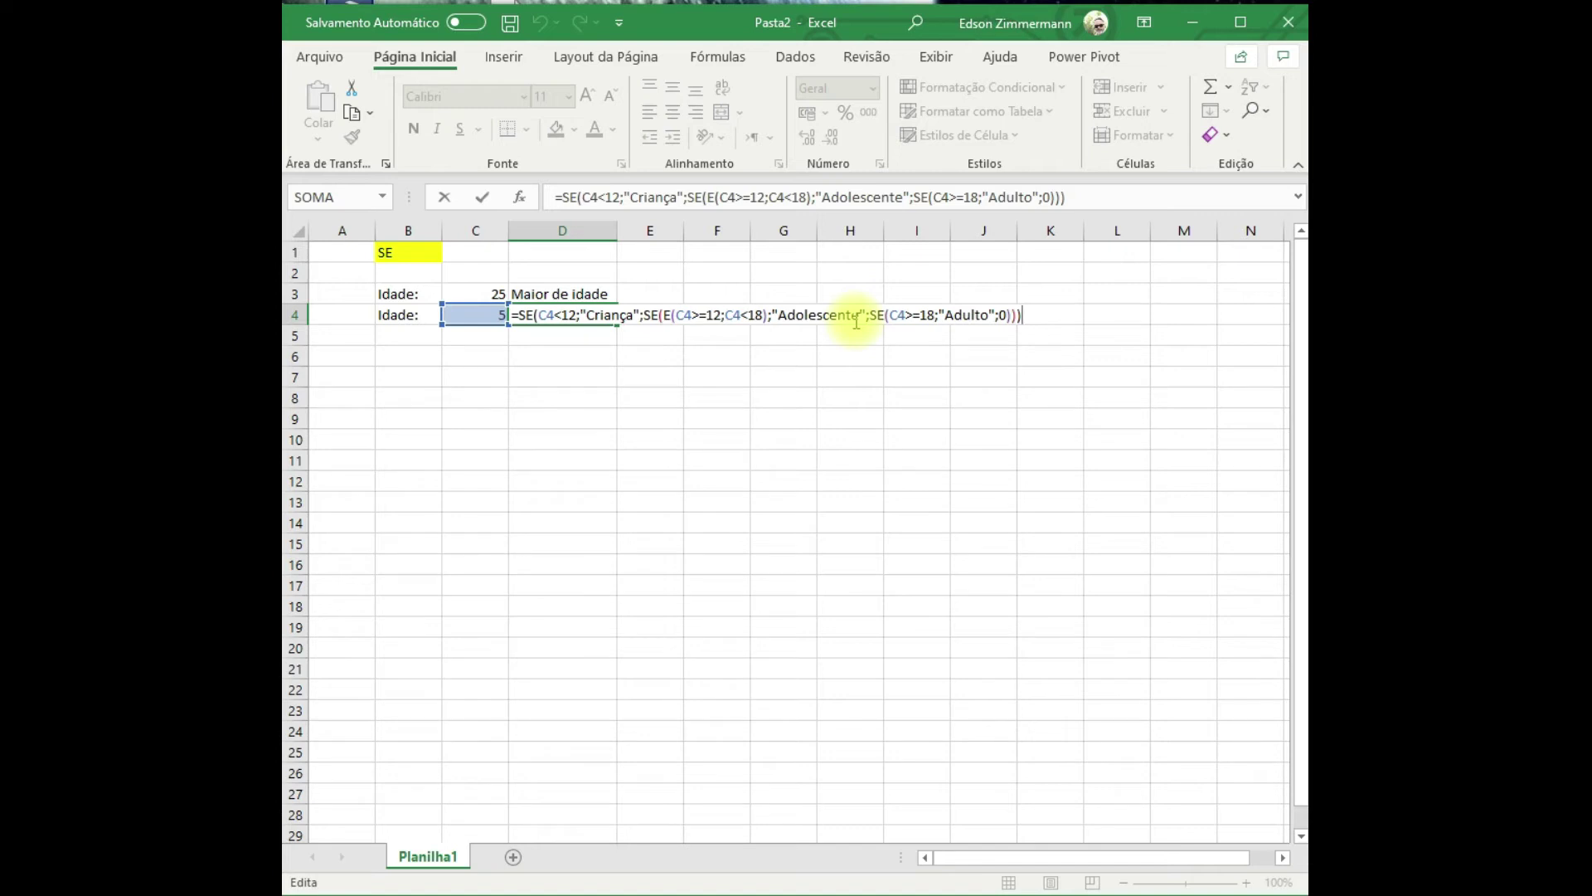
click(569, 315)
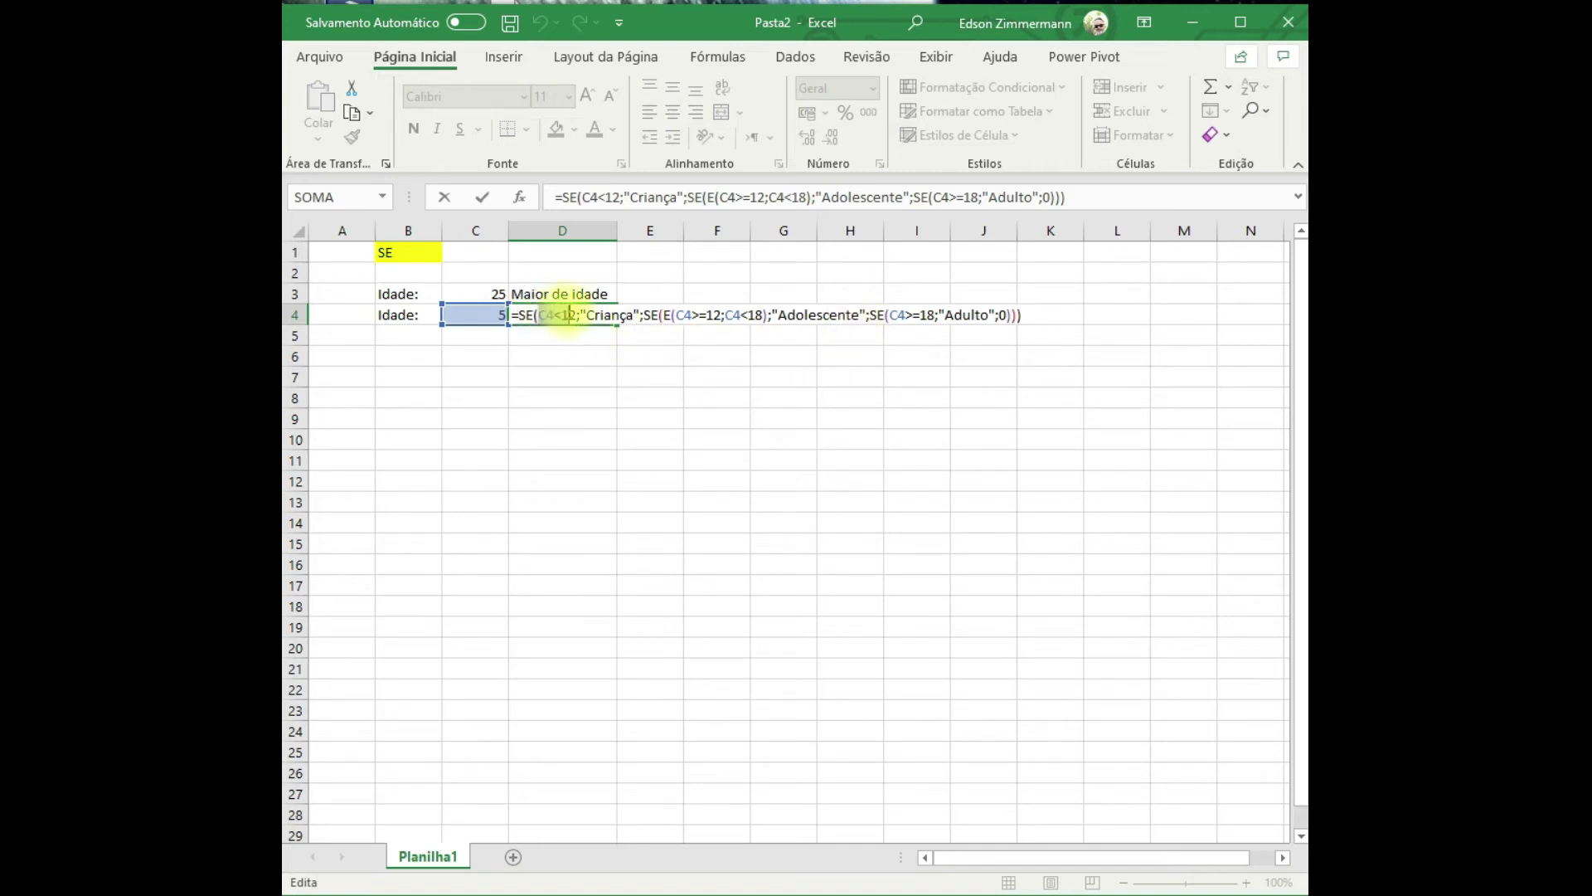
drag(572, 317, 641, 320)
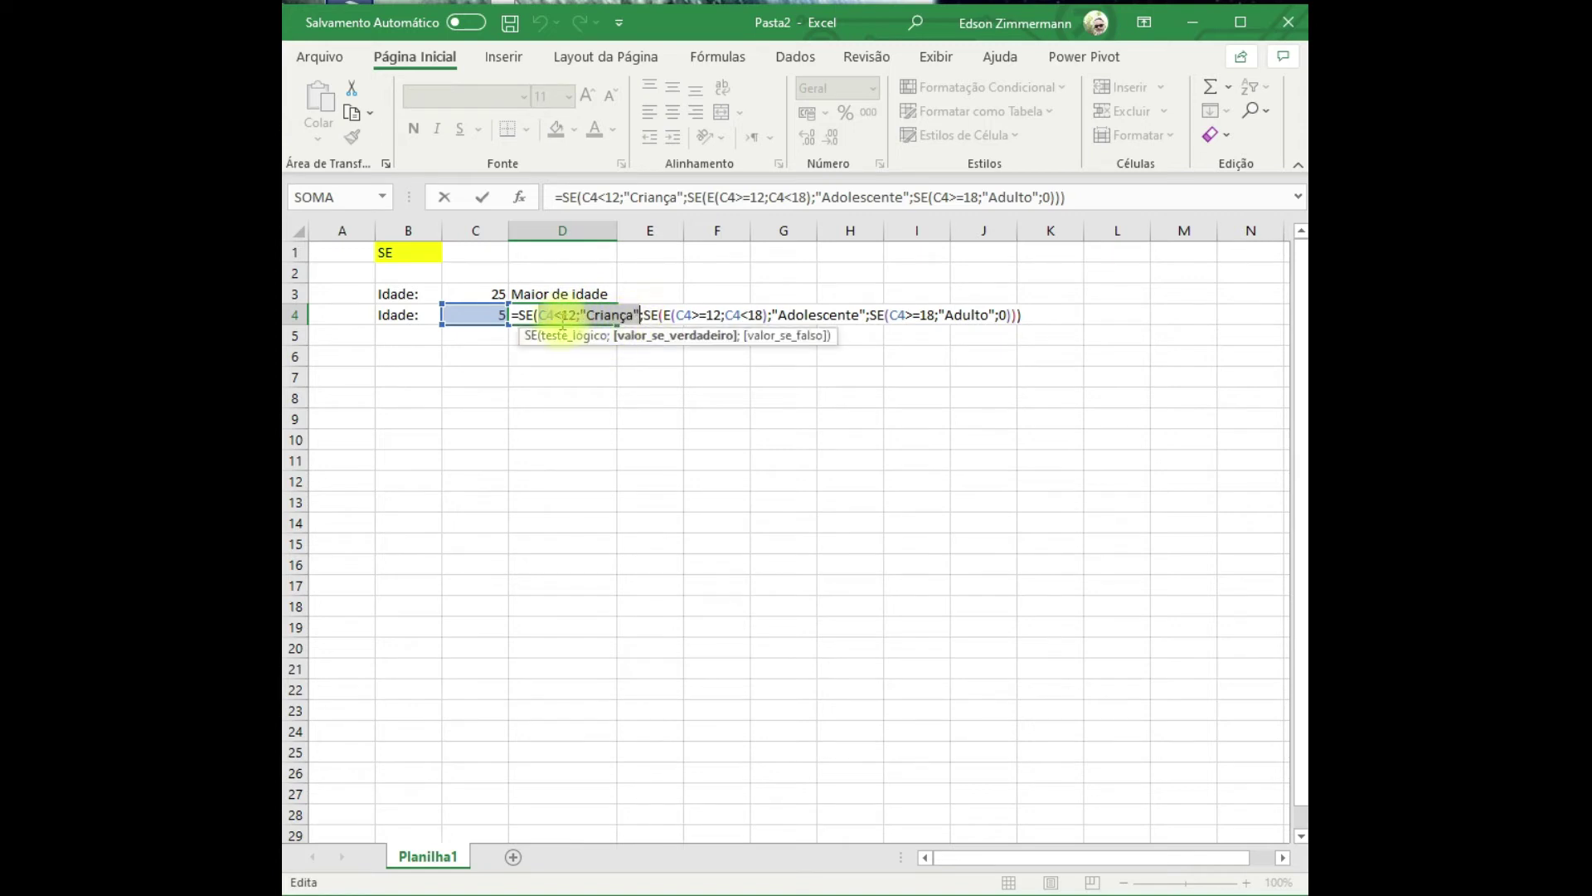
click(659, 315)
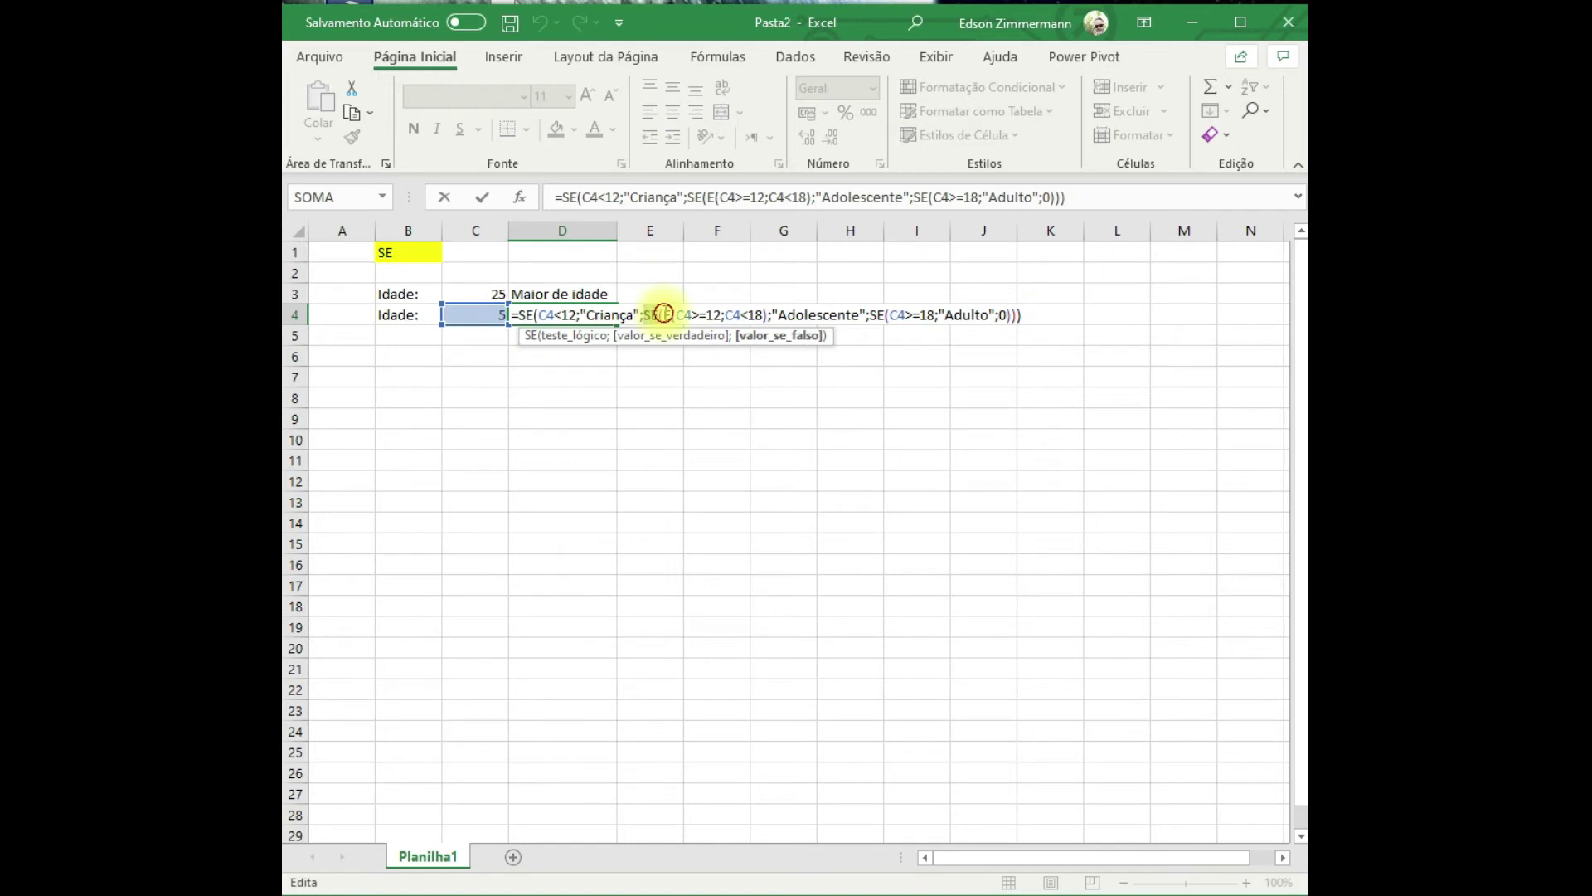
click(668, 315)
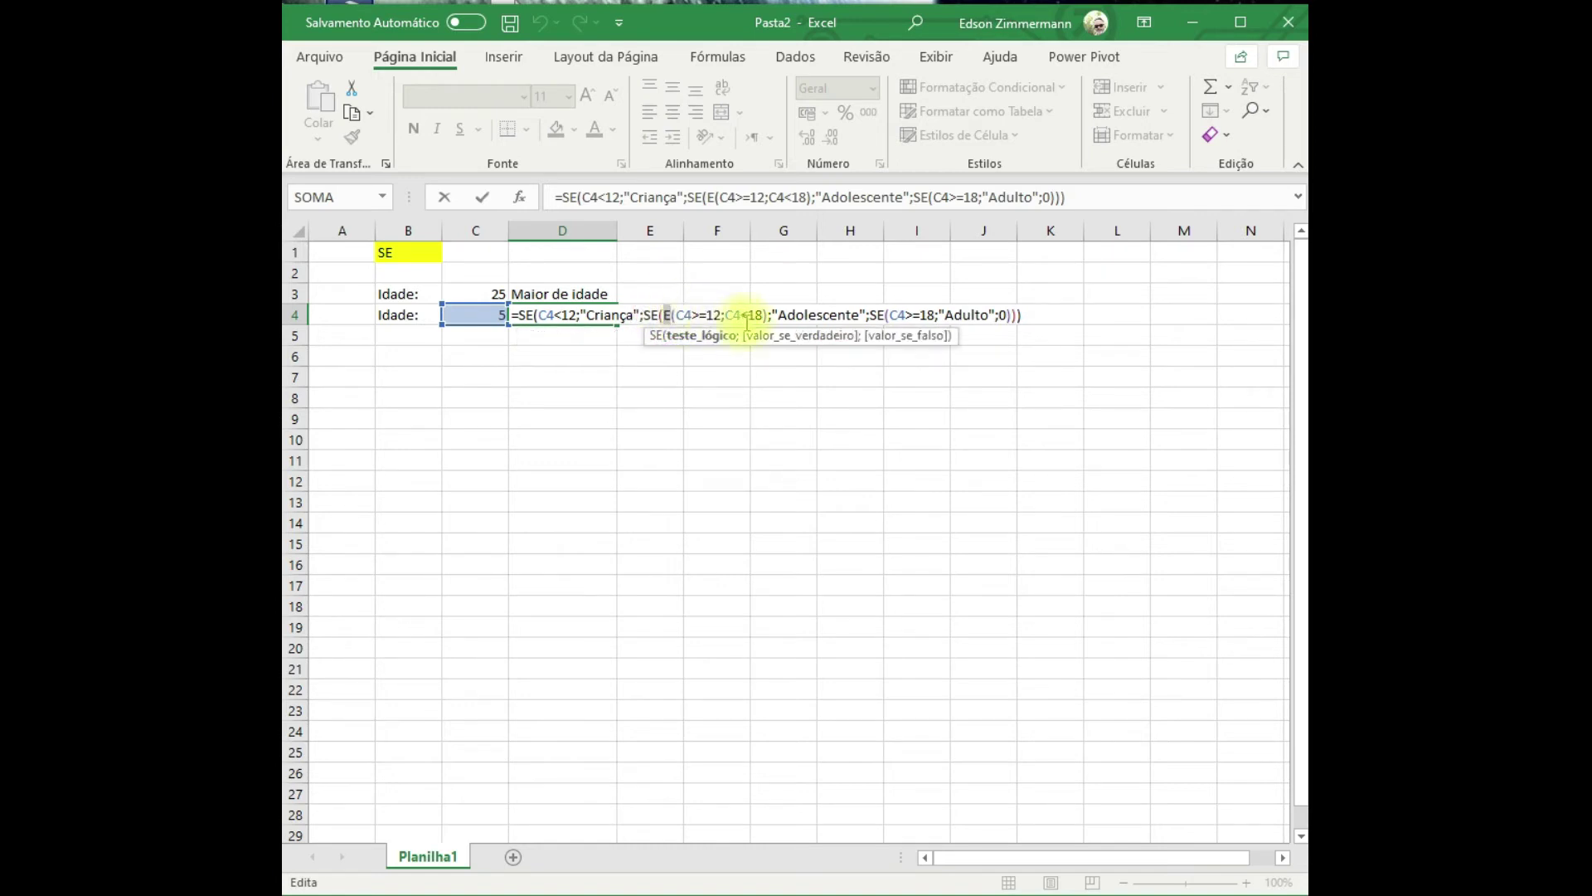
click(746, 315)
drag(763, 315, 675, 315)
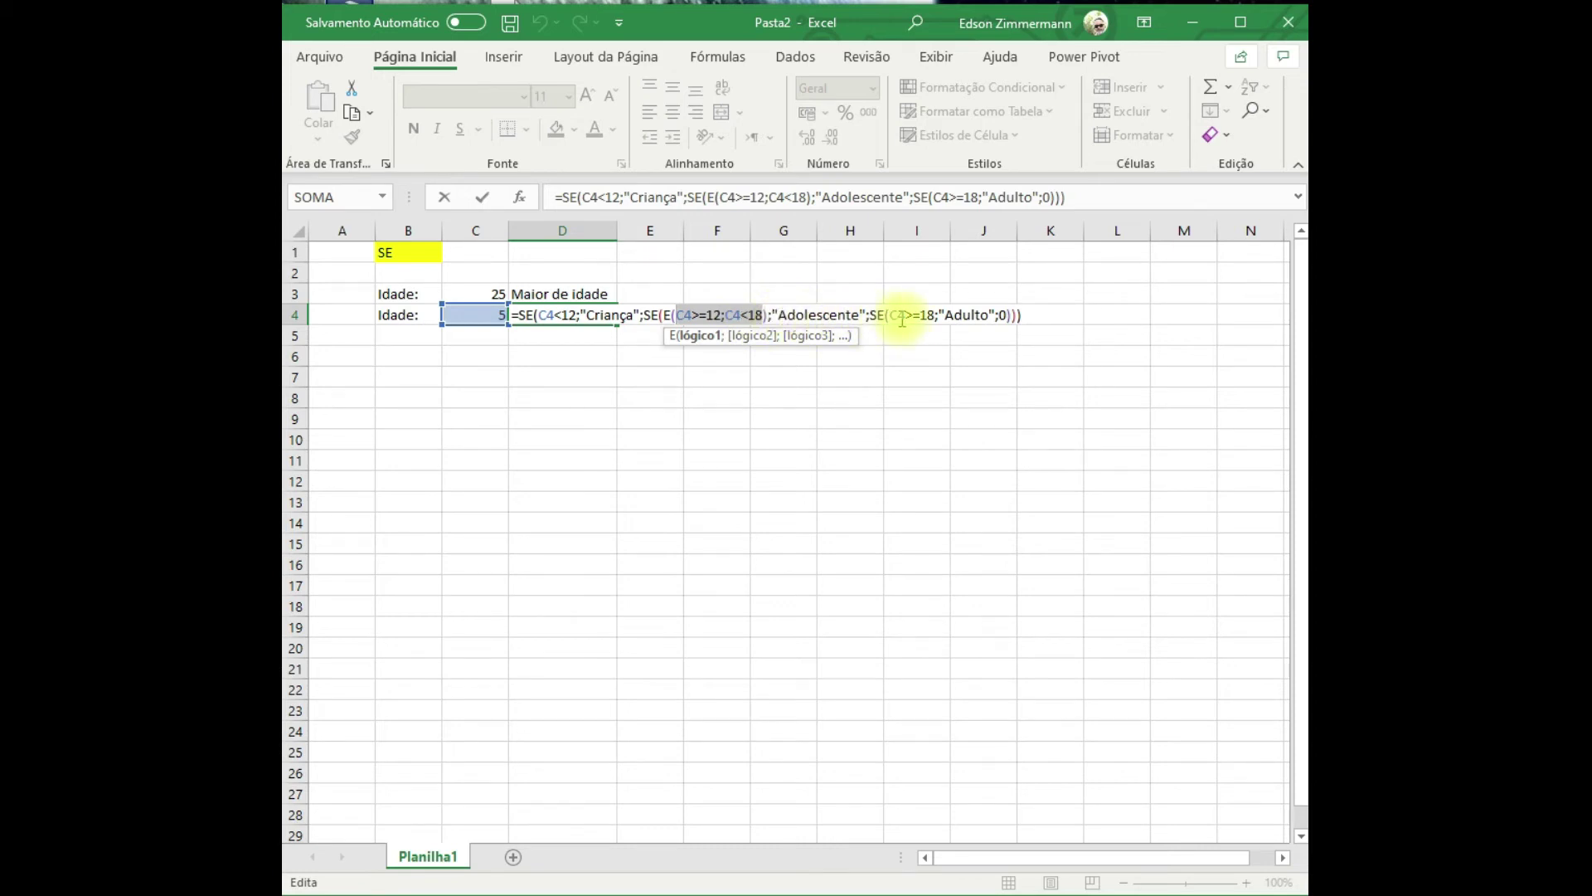
double_click(1002, 315)
click(998, 315)
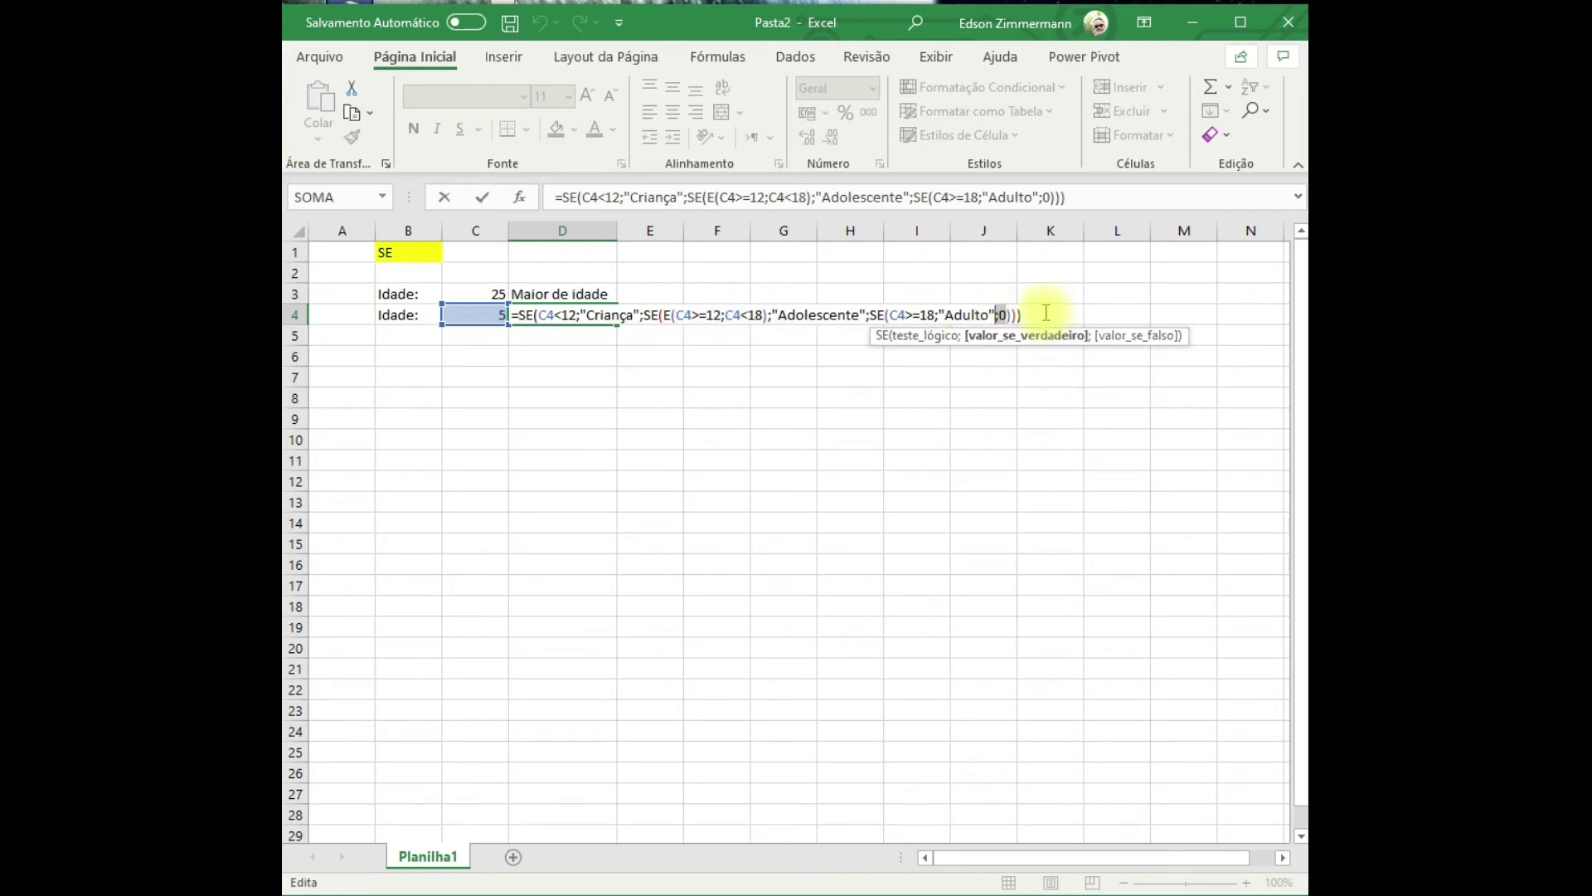
click(801, 317)
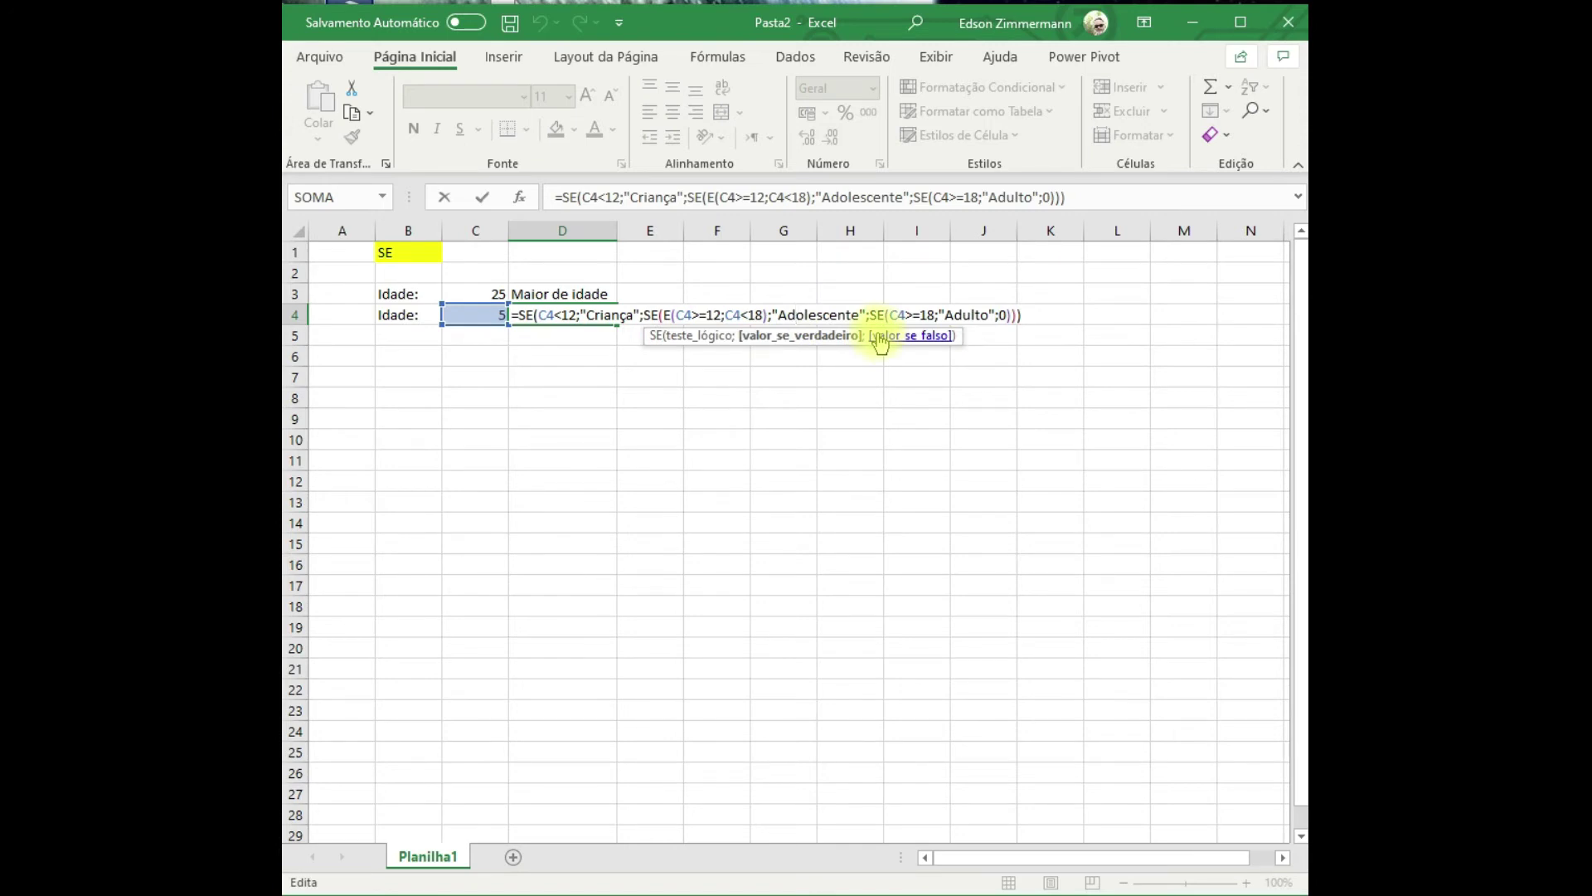
key(Return)
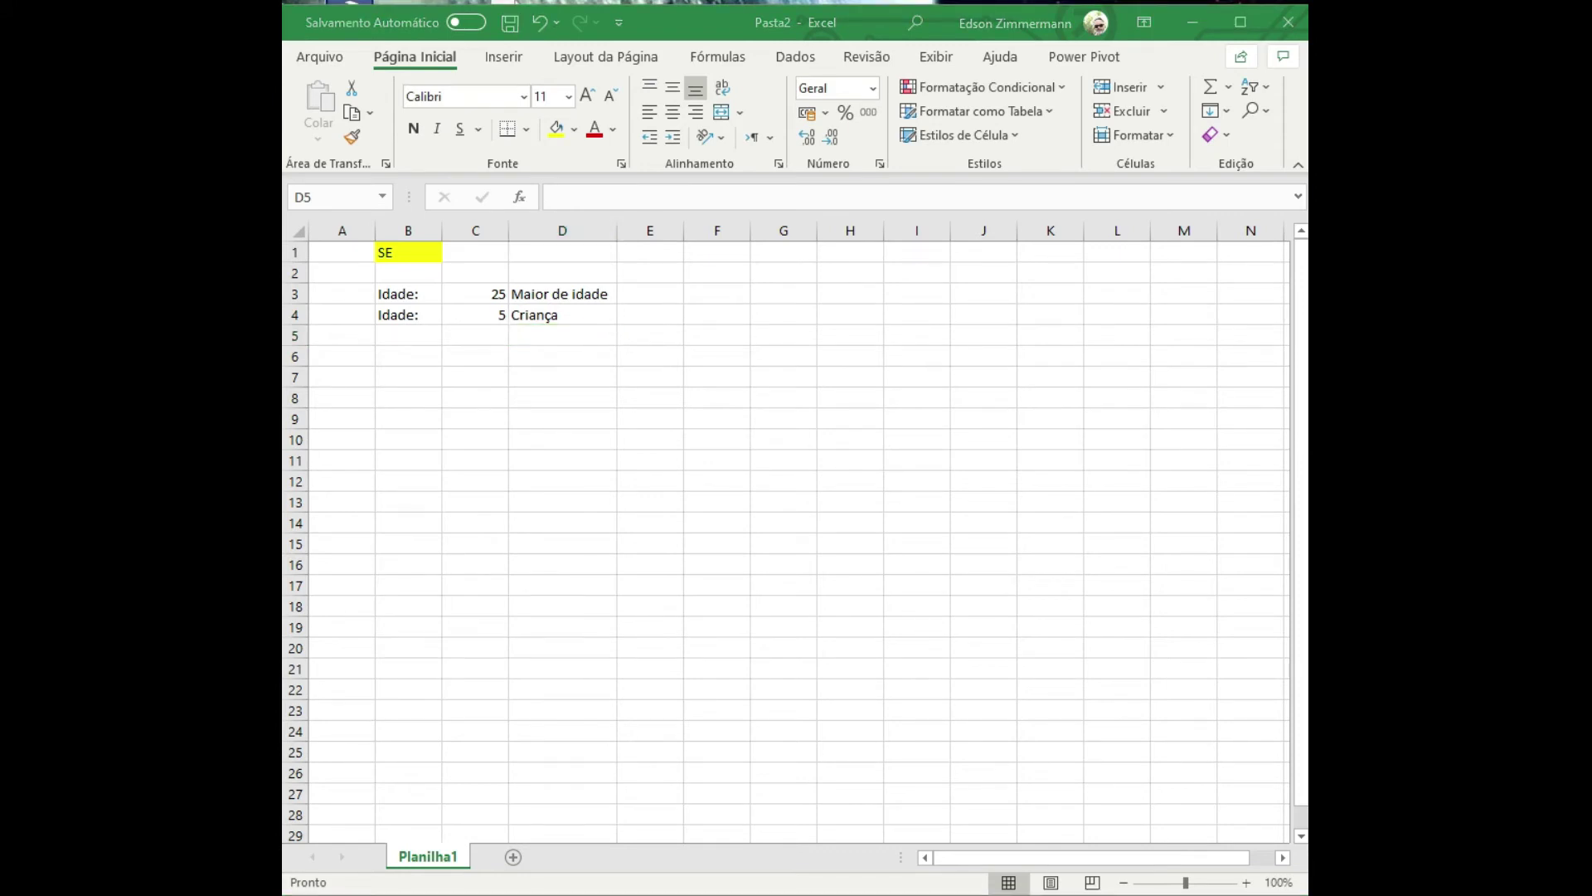
Copy the table of subject grades into the sheet starting at cell A6, and widen column A to fit the subject names.
key(ctrl+c)
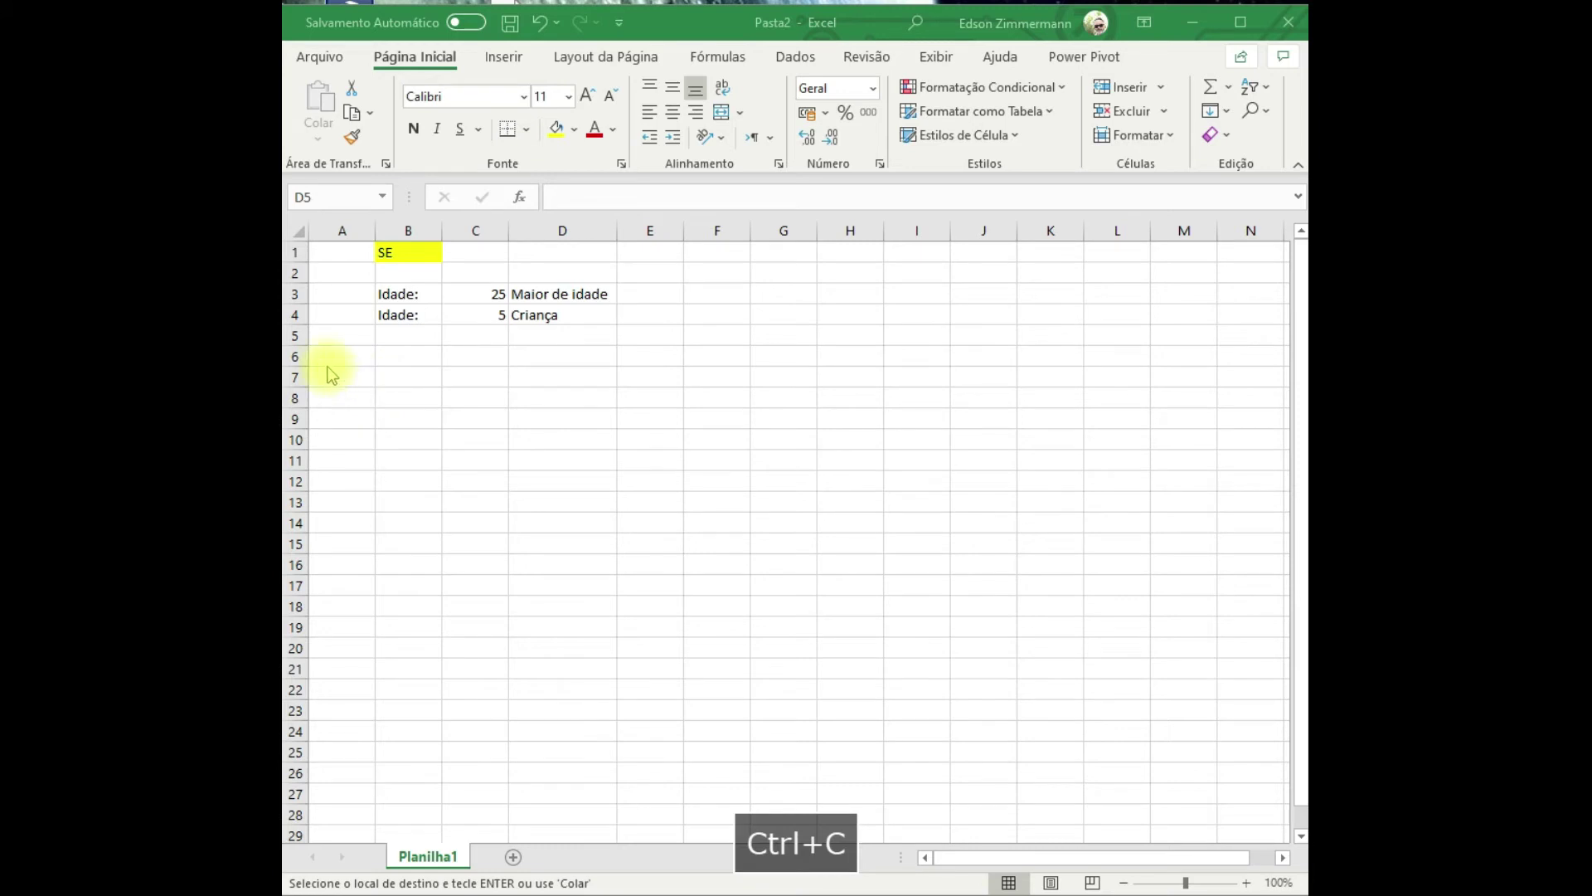
click(355, 356)
key(ctrl+v)
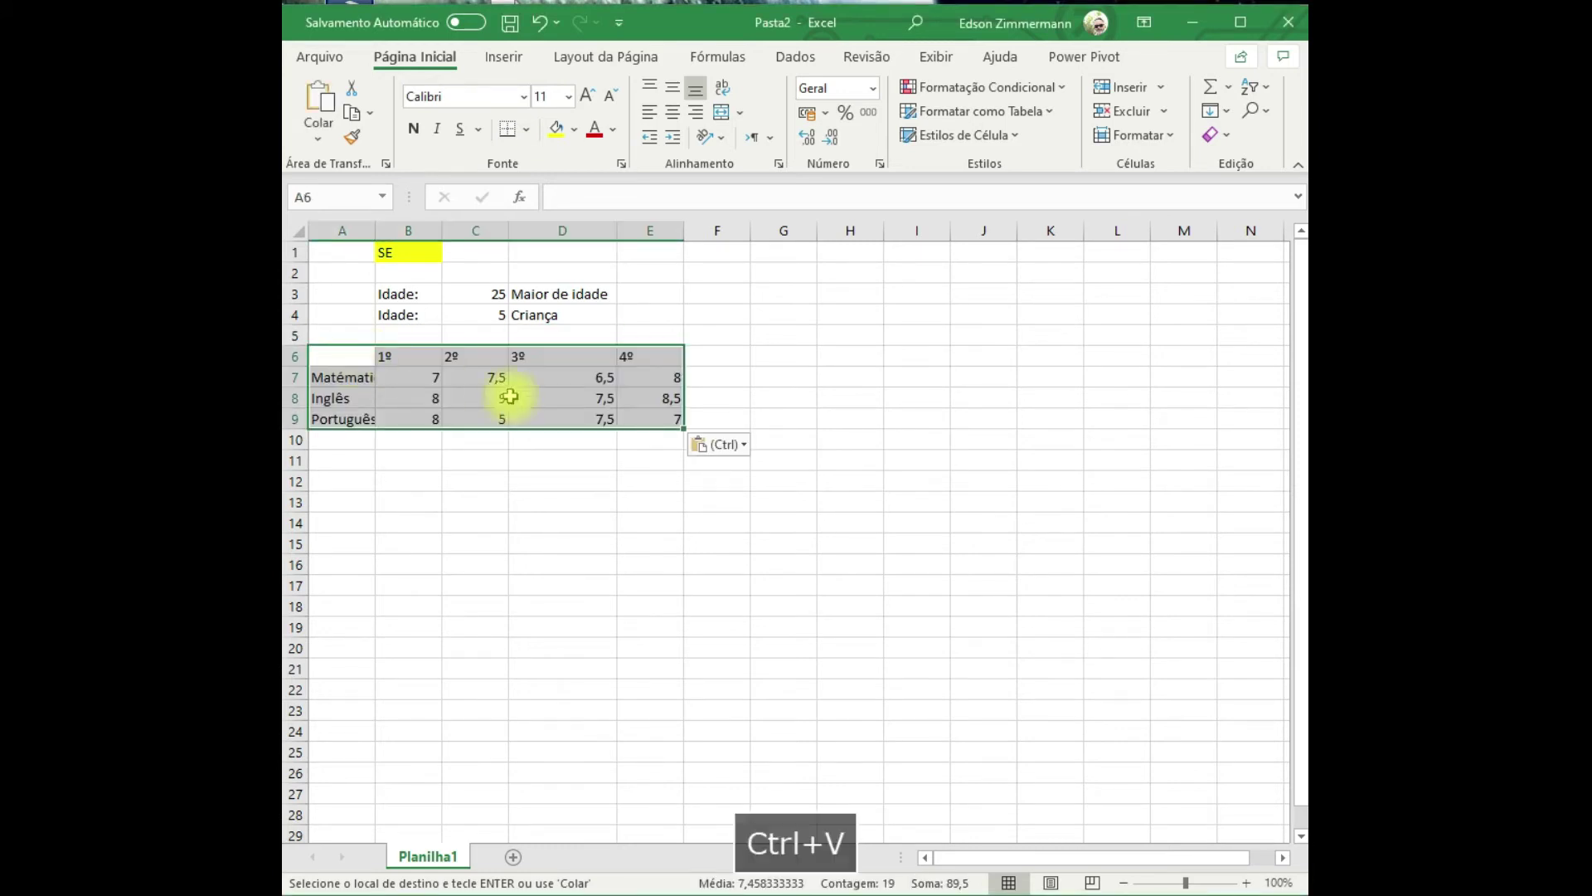
click(663, 376)
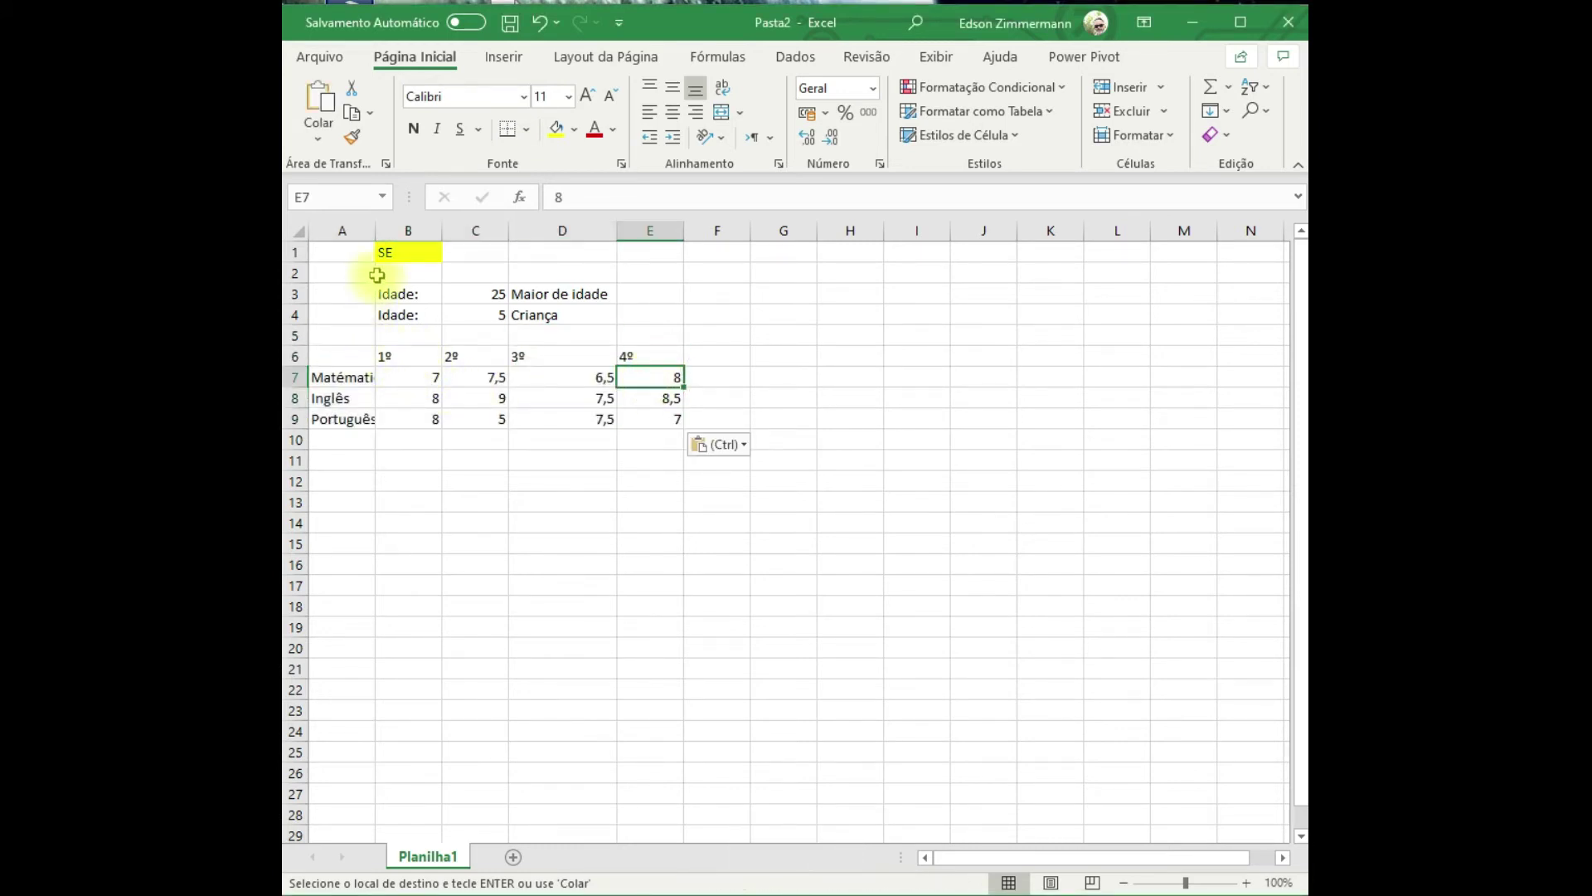
drag(375, 232, 397, 237)
Add the header "Média" in cell F6 and calculate the average of the grades B7:E7 in cell F7.
click(758, 355)
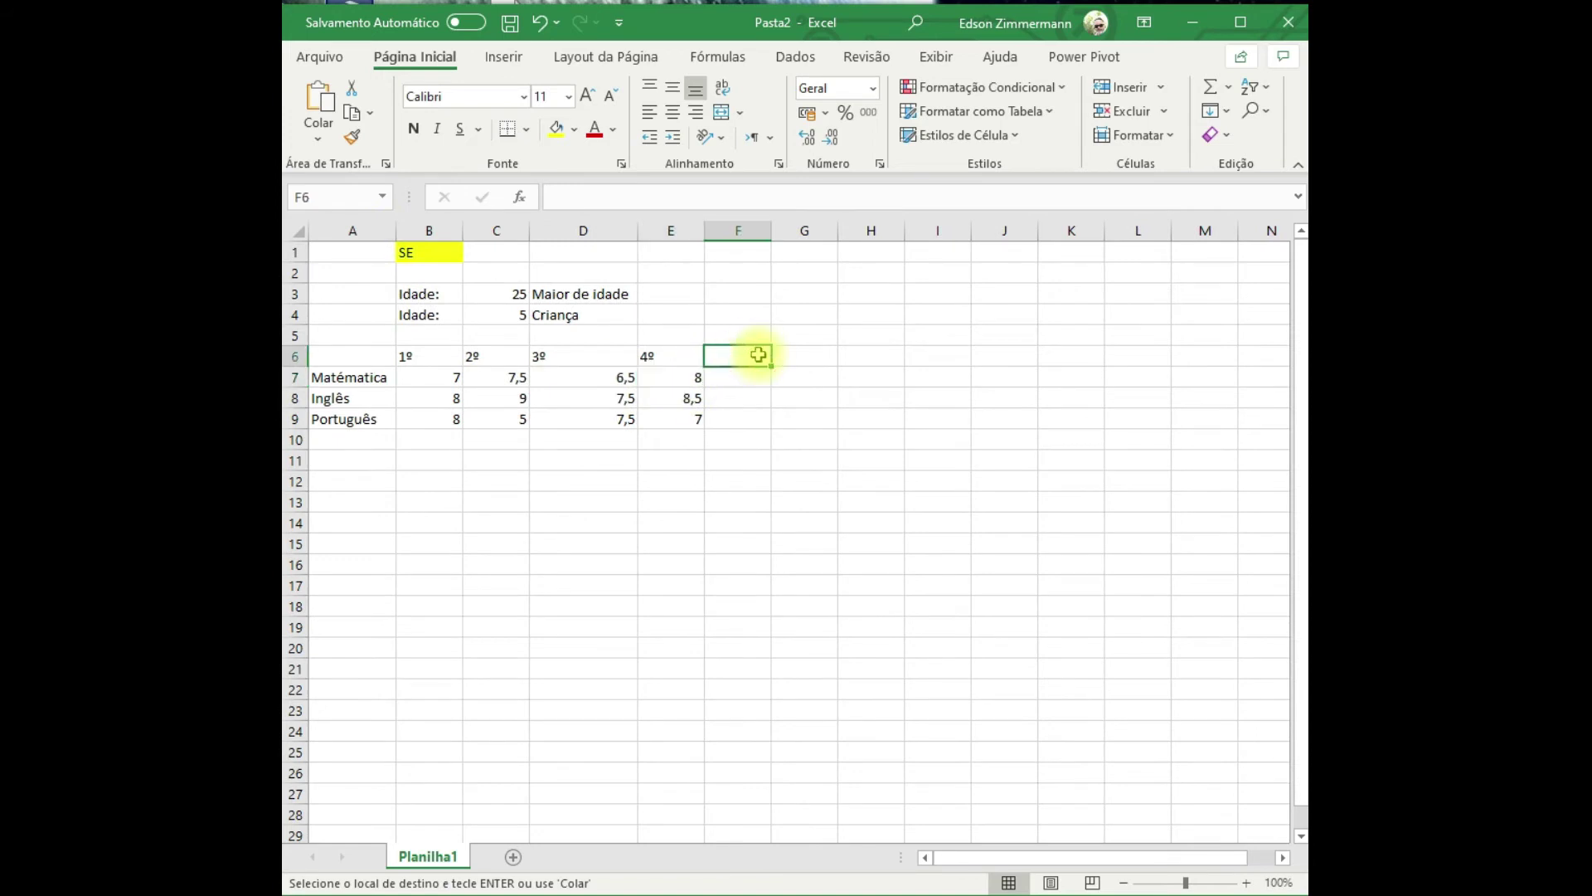
text(Média)
key(Return)
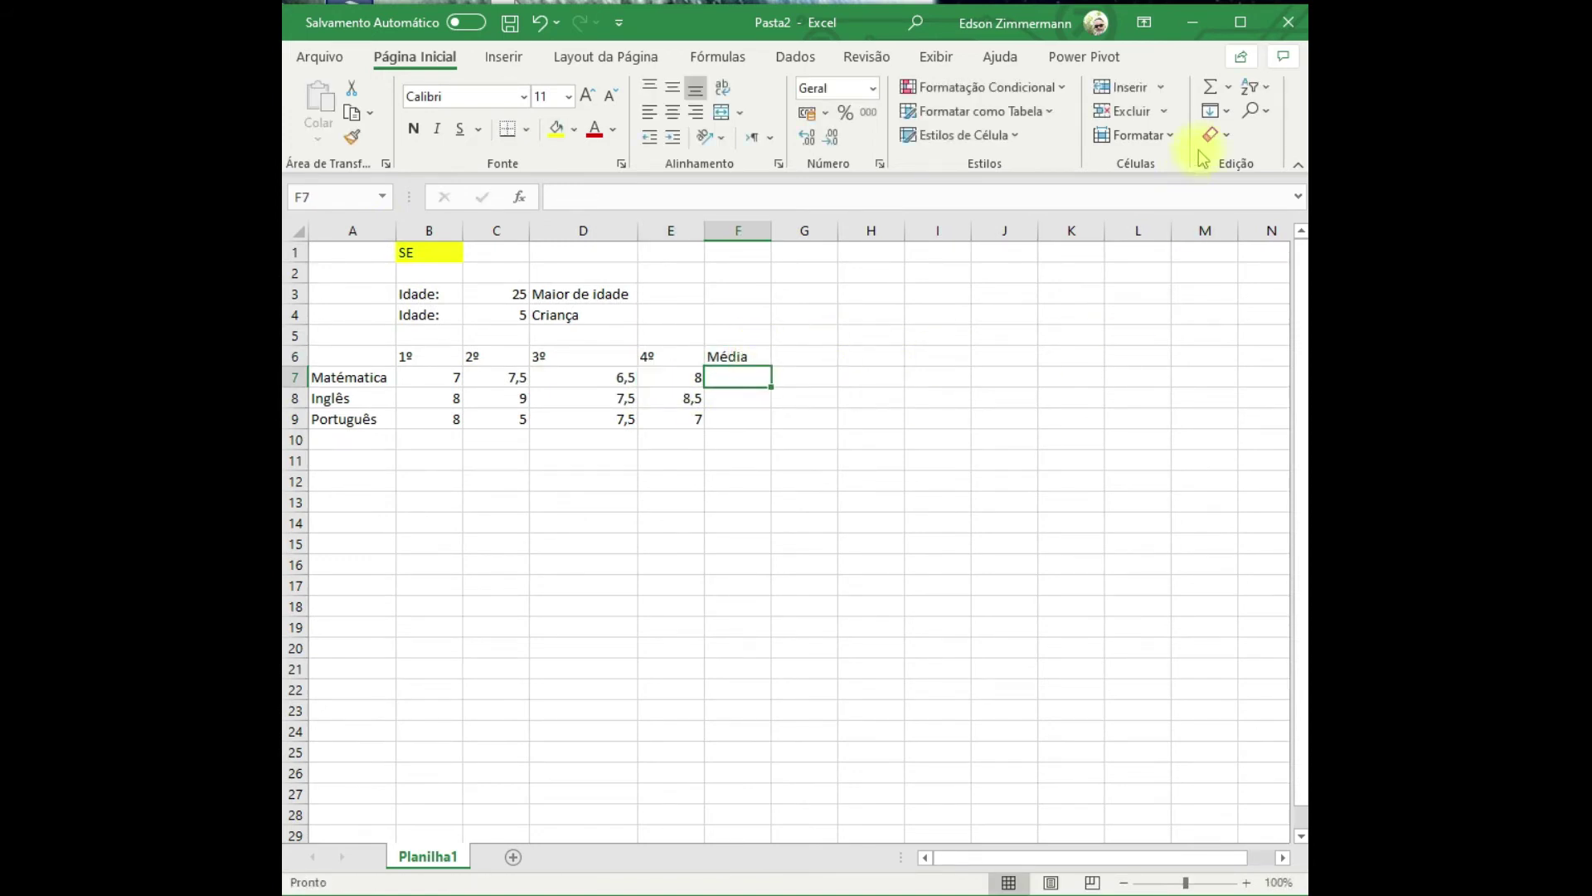
click(1228, 90)
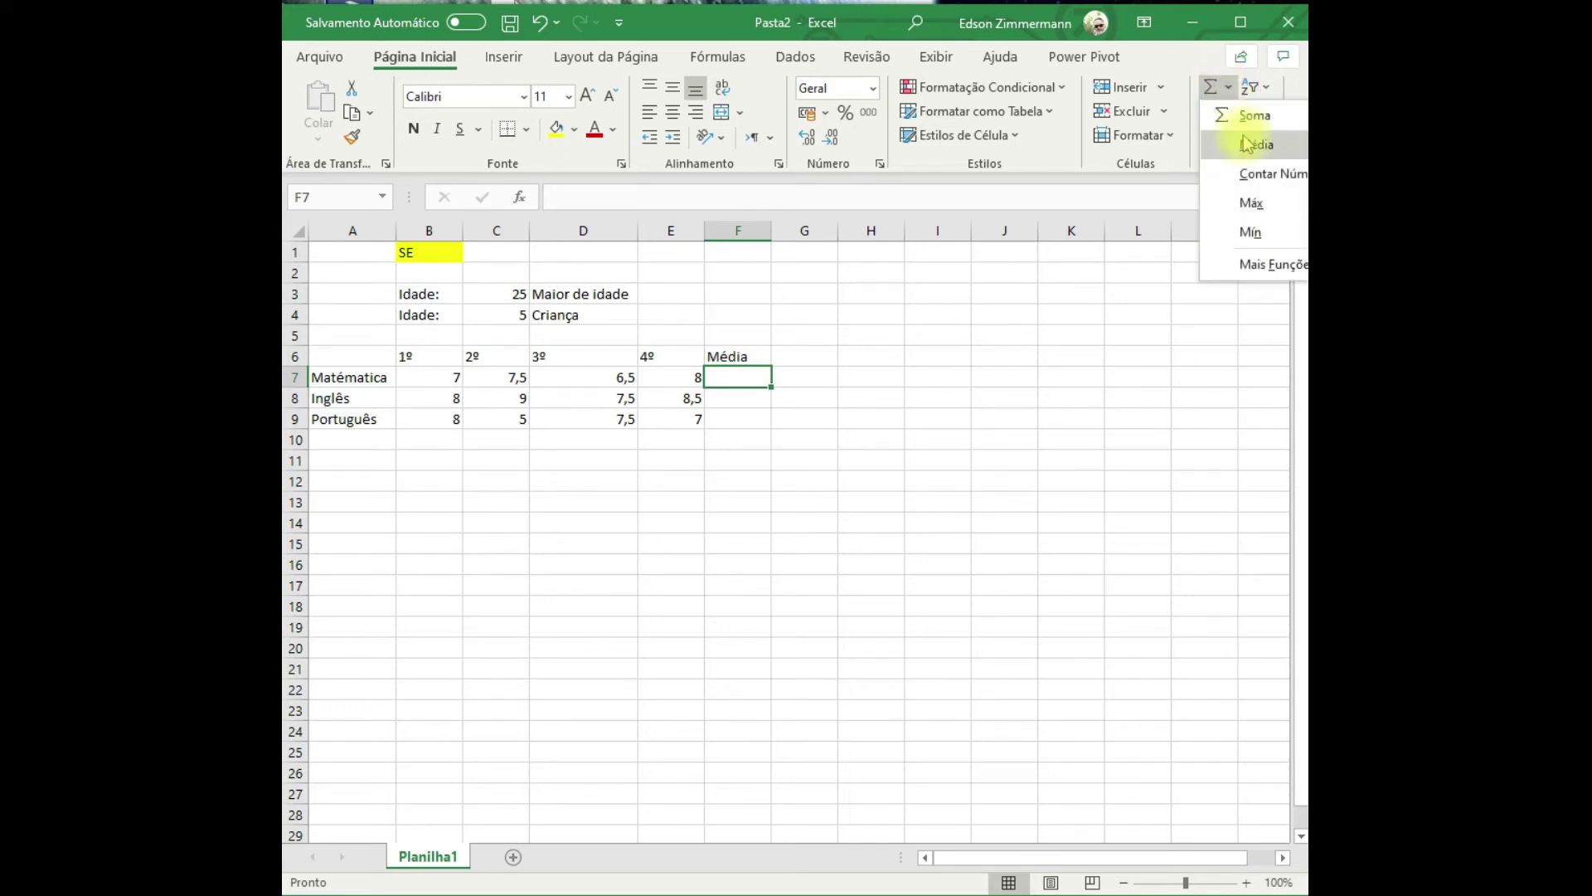
click(1248, 149)
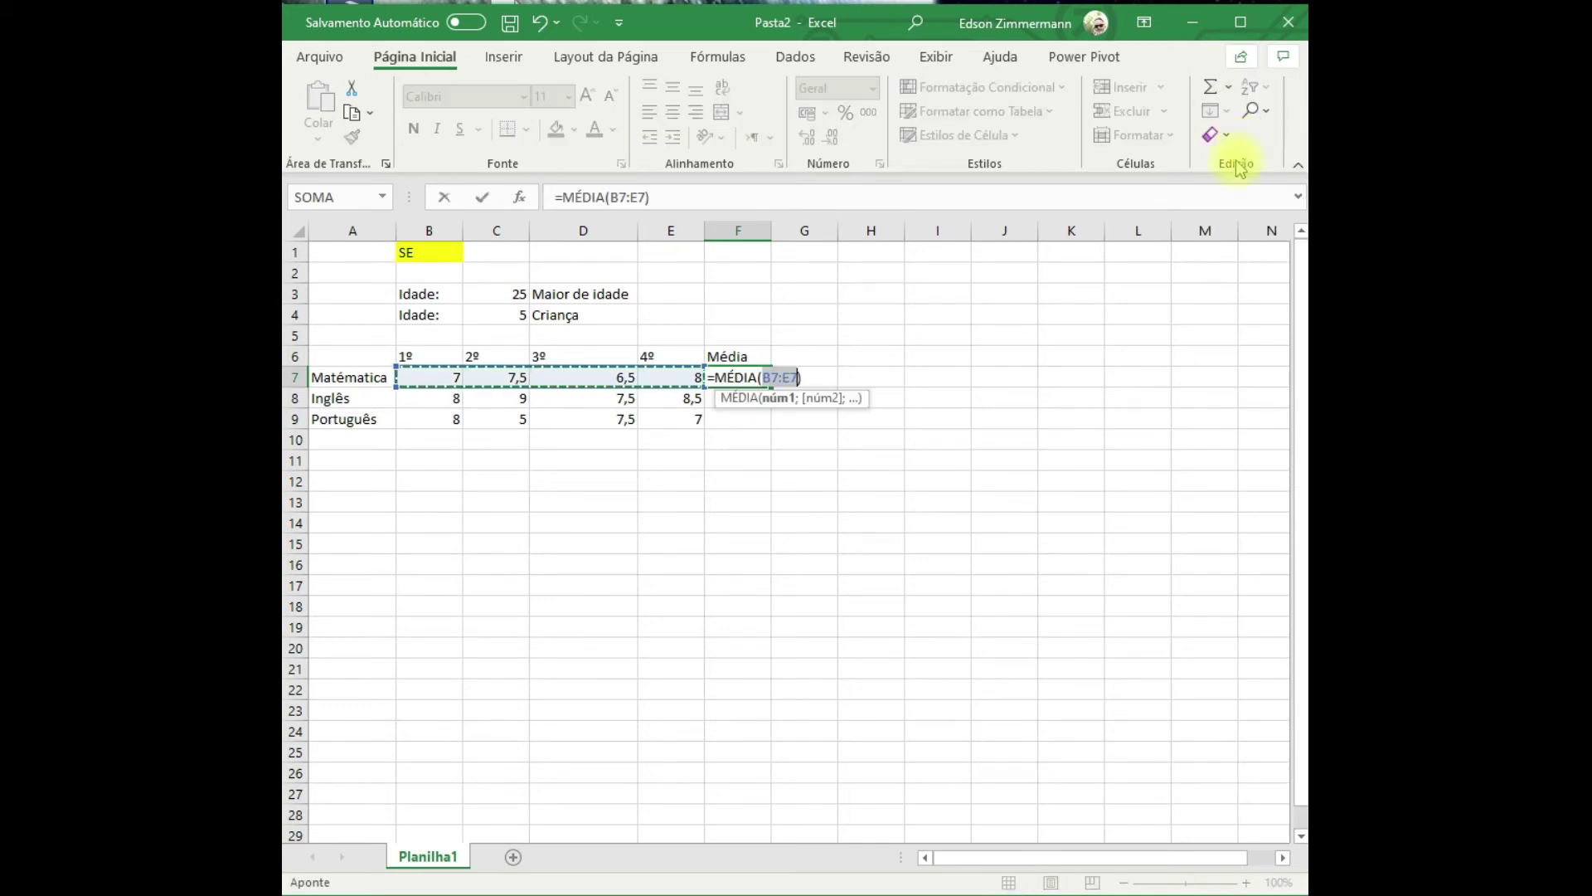
key(Return)
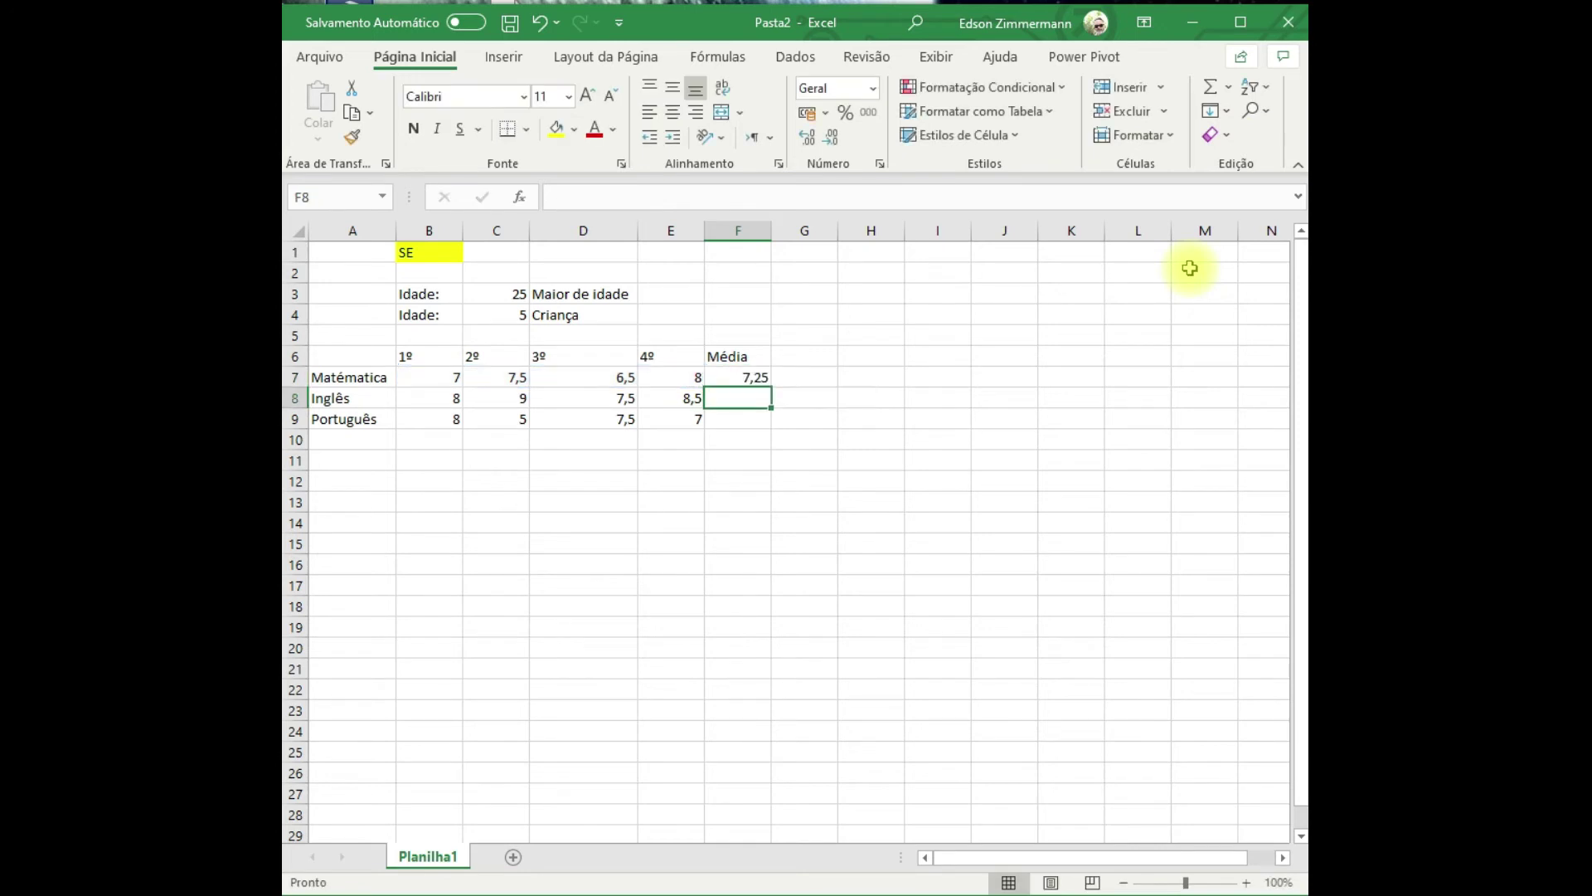
Fill the average formula from F7 down to F9 for the remaining subjects.
click(761, 379)
drag(772, 386, 772, 424)
click(711, 461)
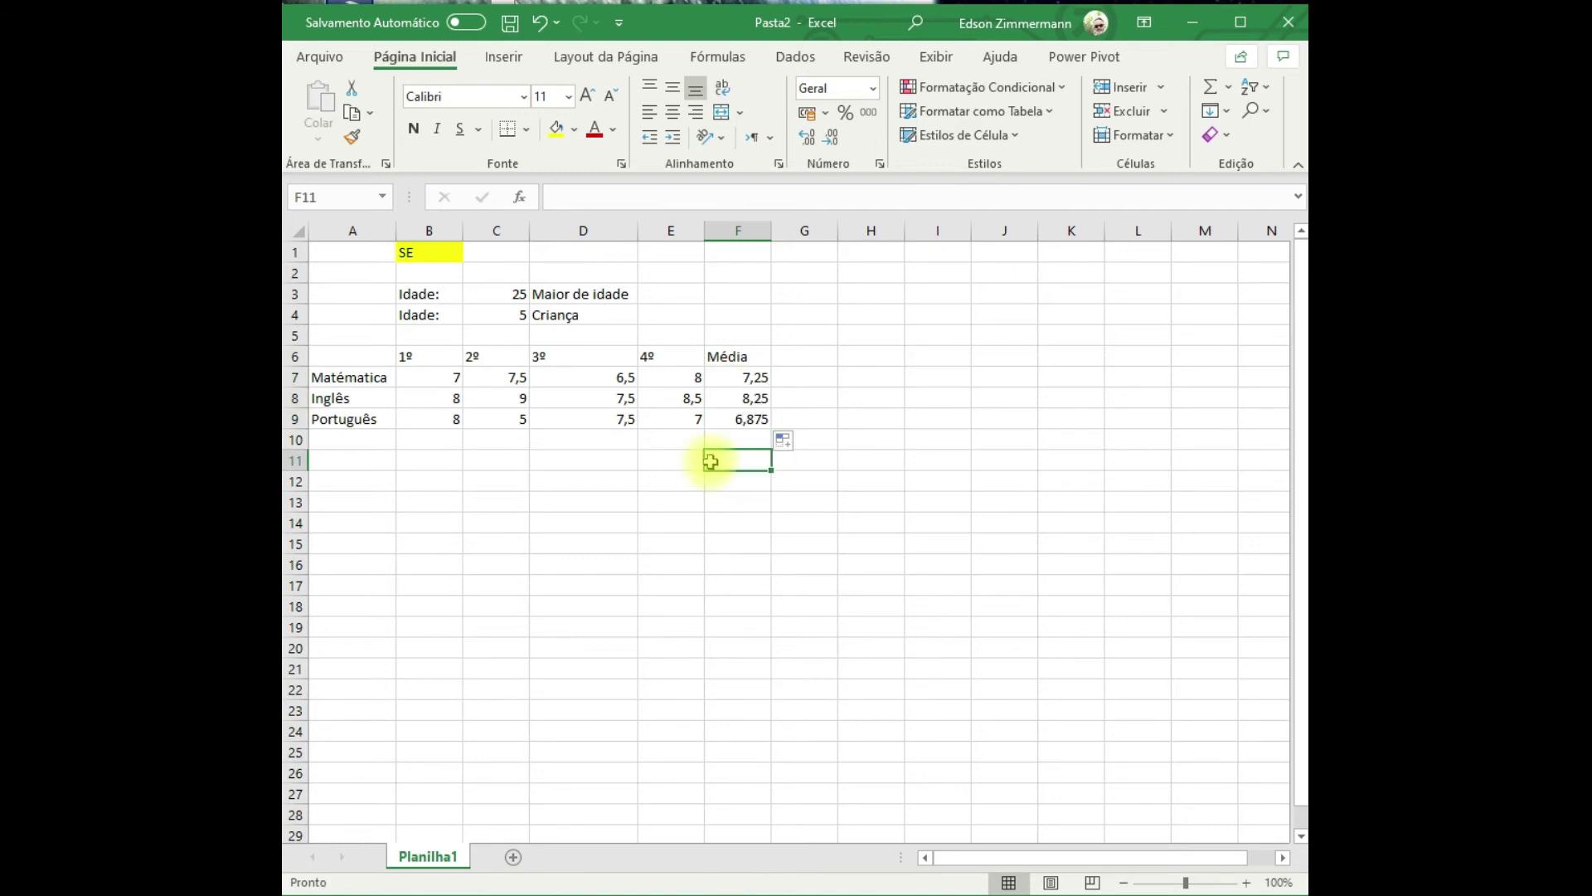
Enter the formula =SE(F7>=7;"Aprovado";"Reprovado") in cell G7.
click(811, 379)
text(=se()
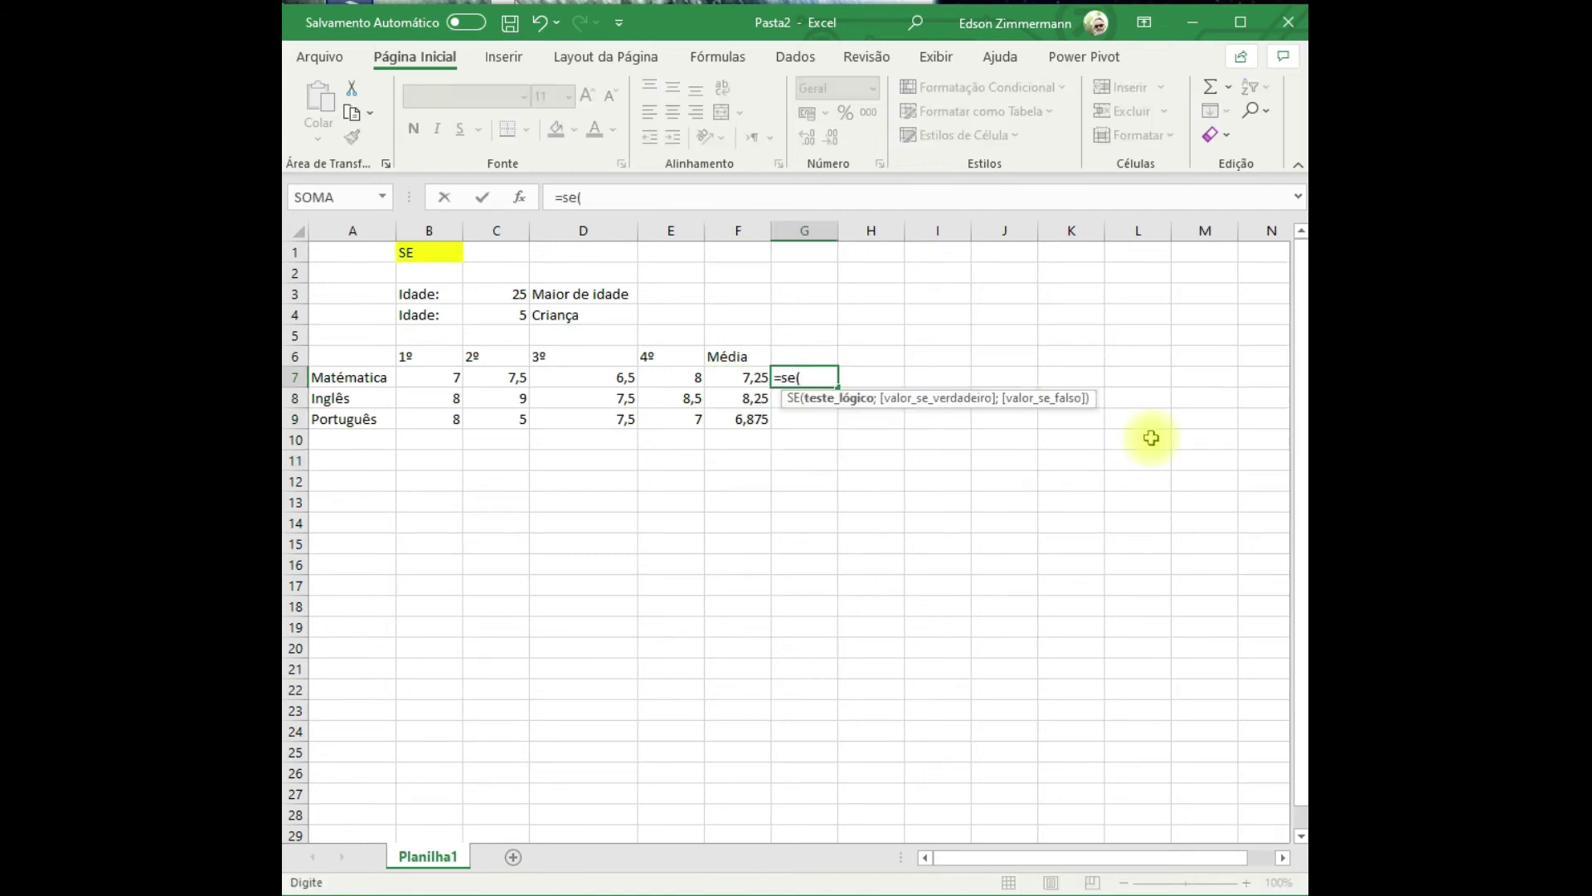
key(Left)
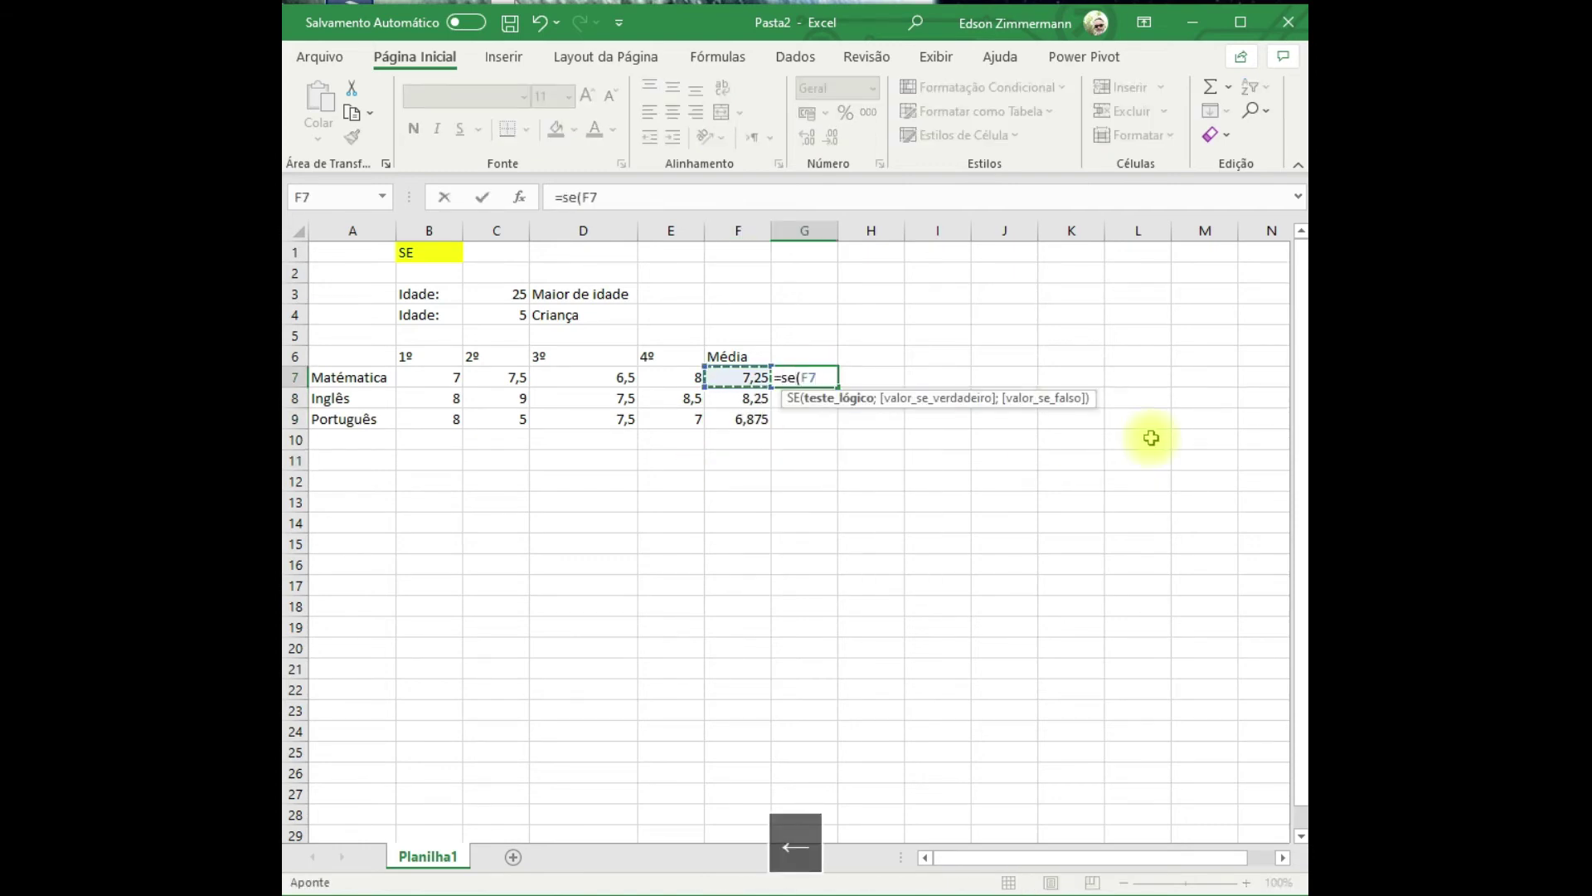
text(>)
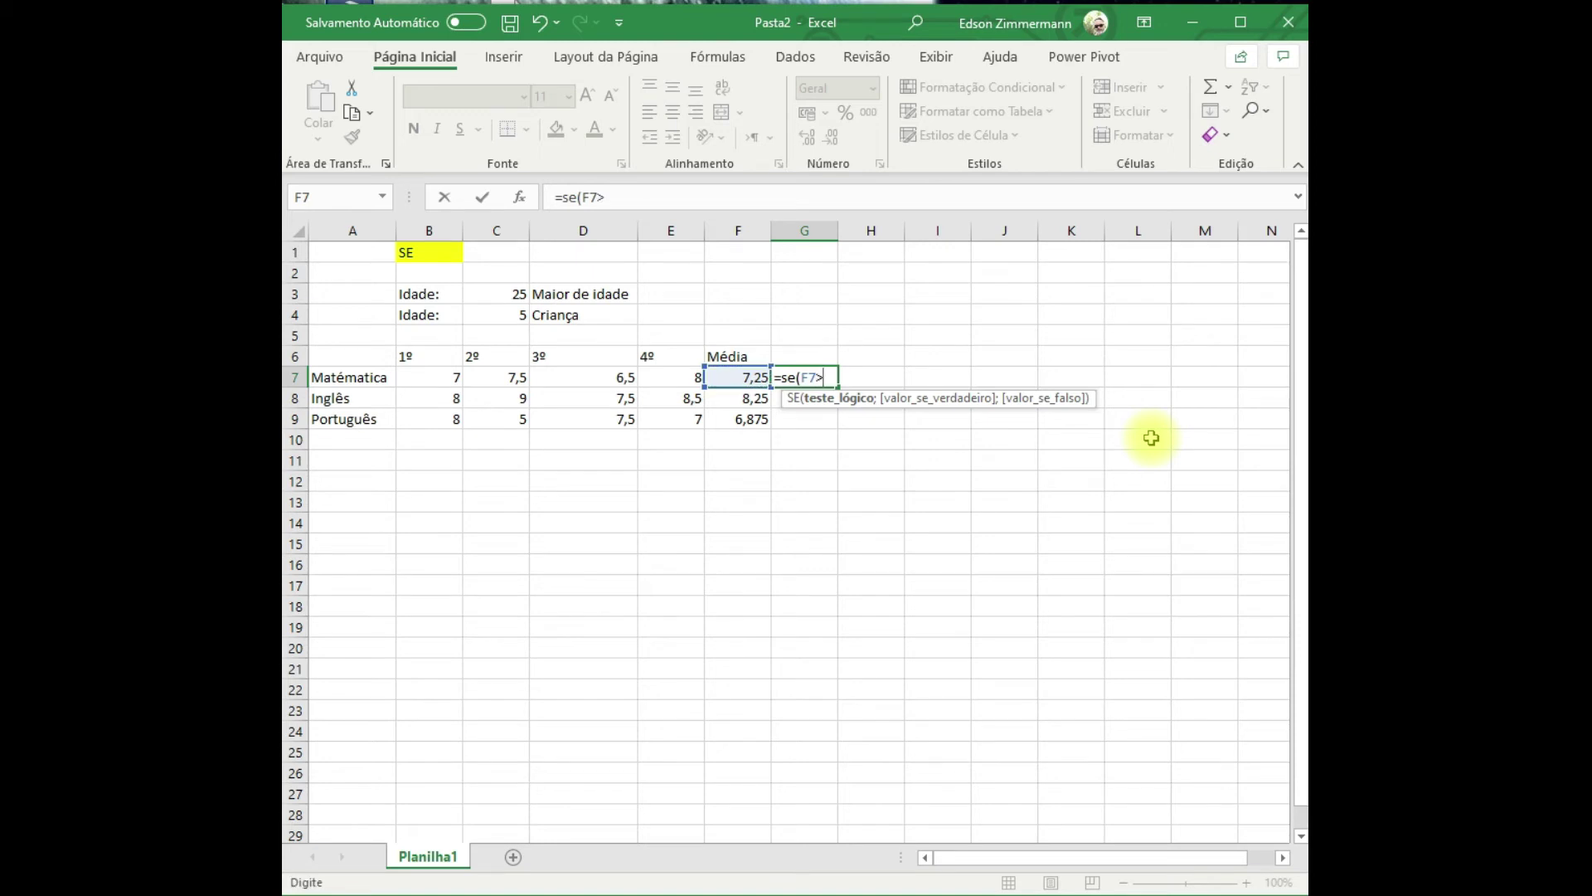
text(=7;"Aprova)
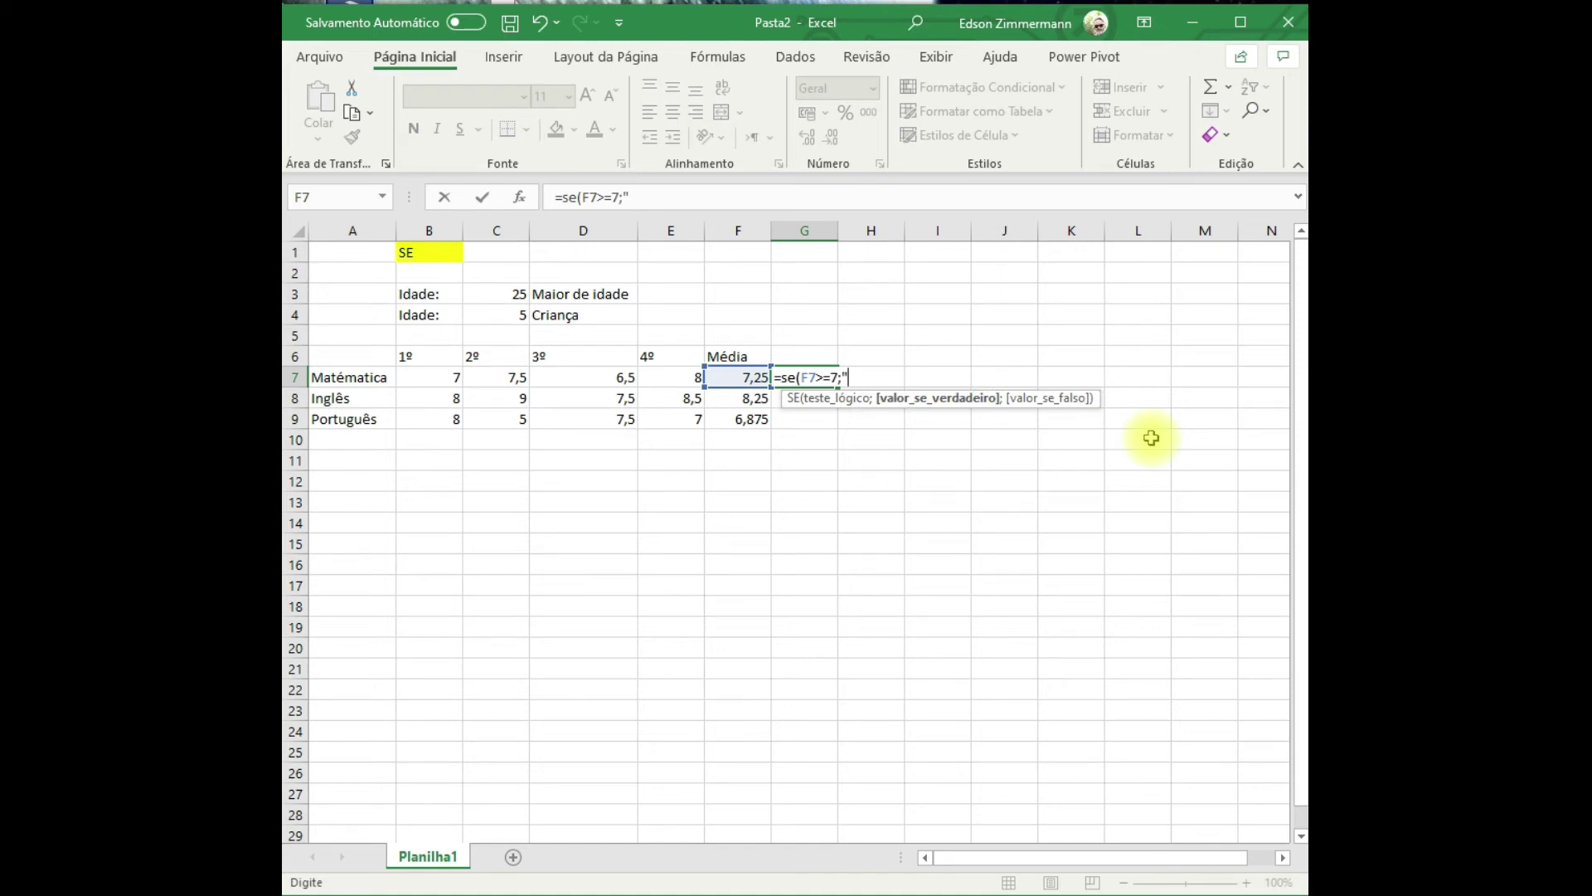
text(do";"R)
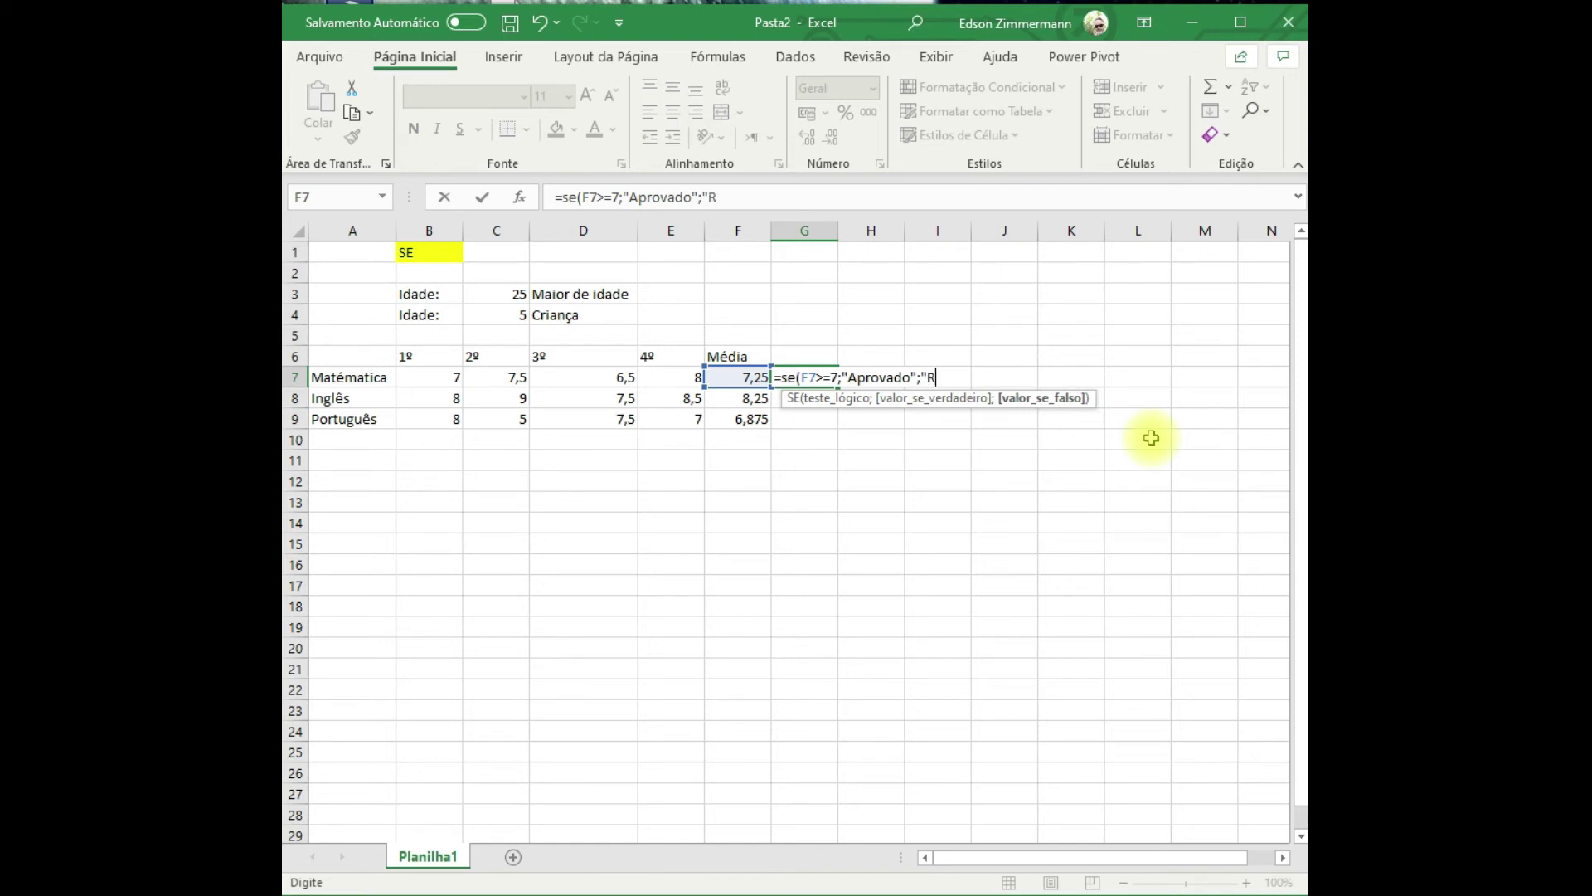
text(eprocado"))
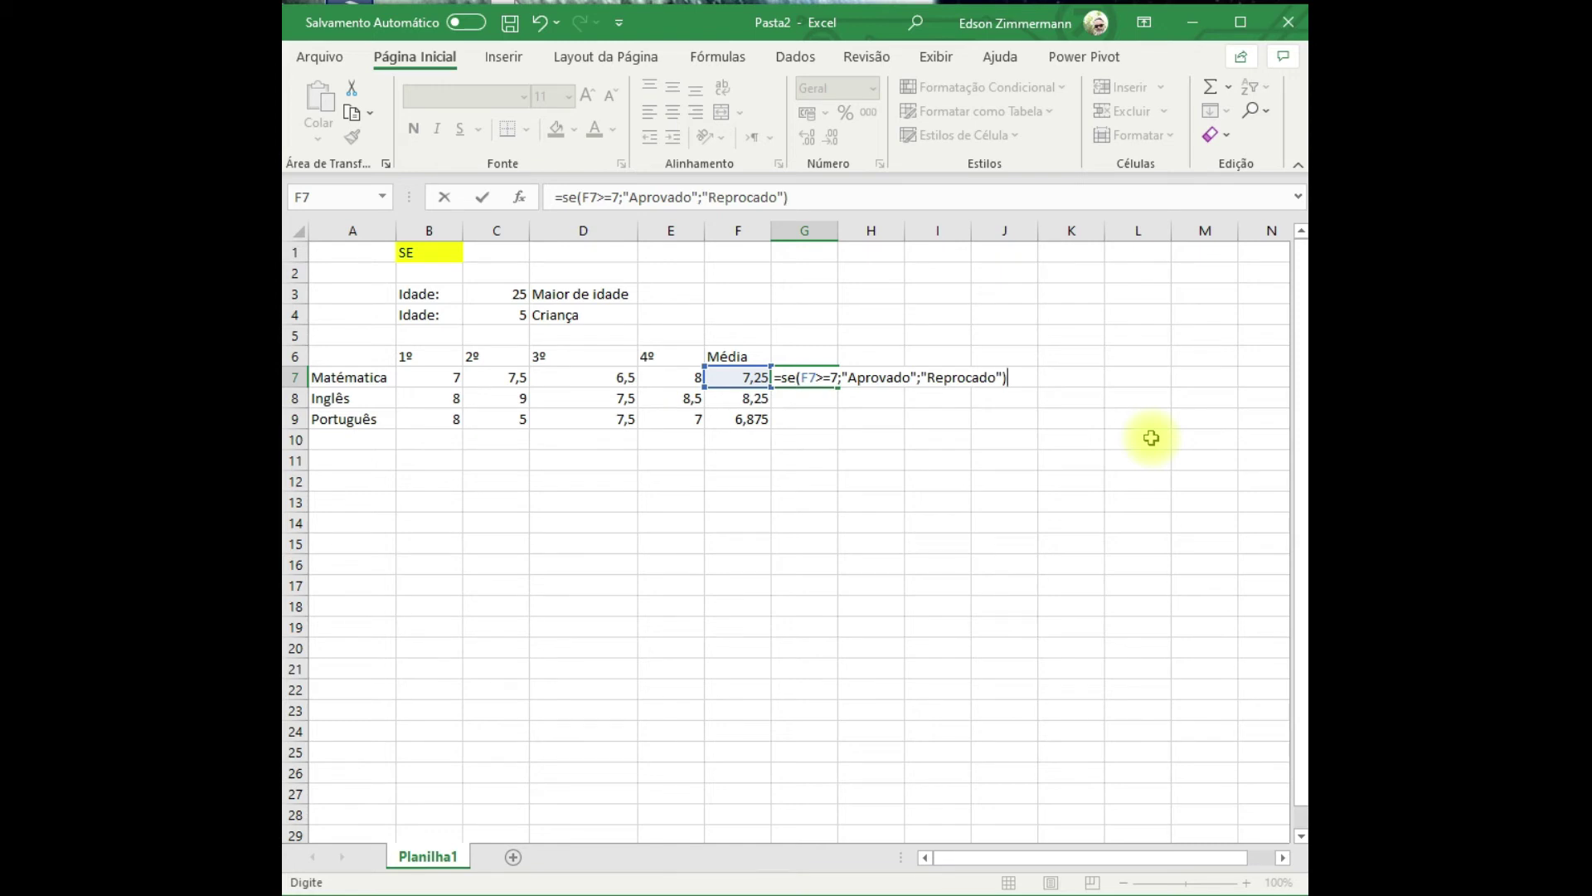
key(BackSpace)
text(v)
key(Return)
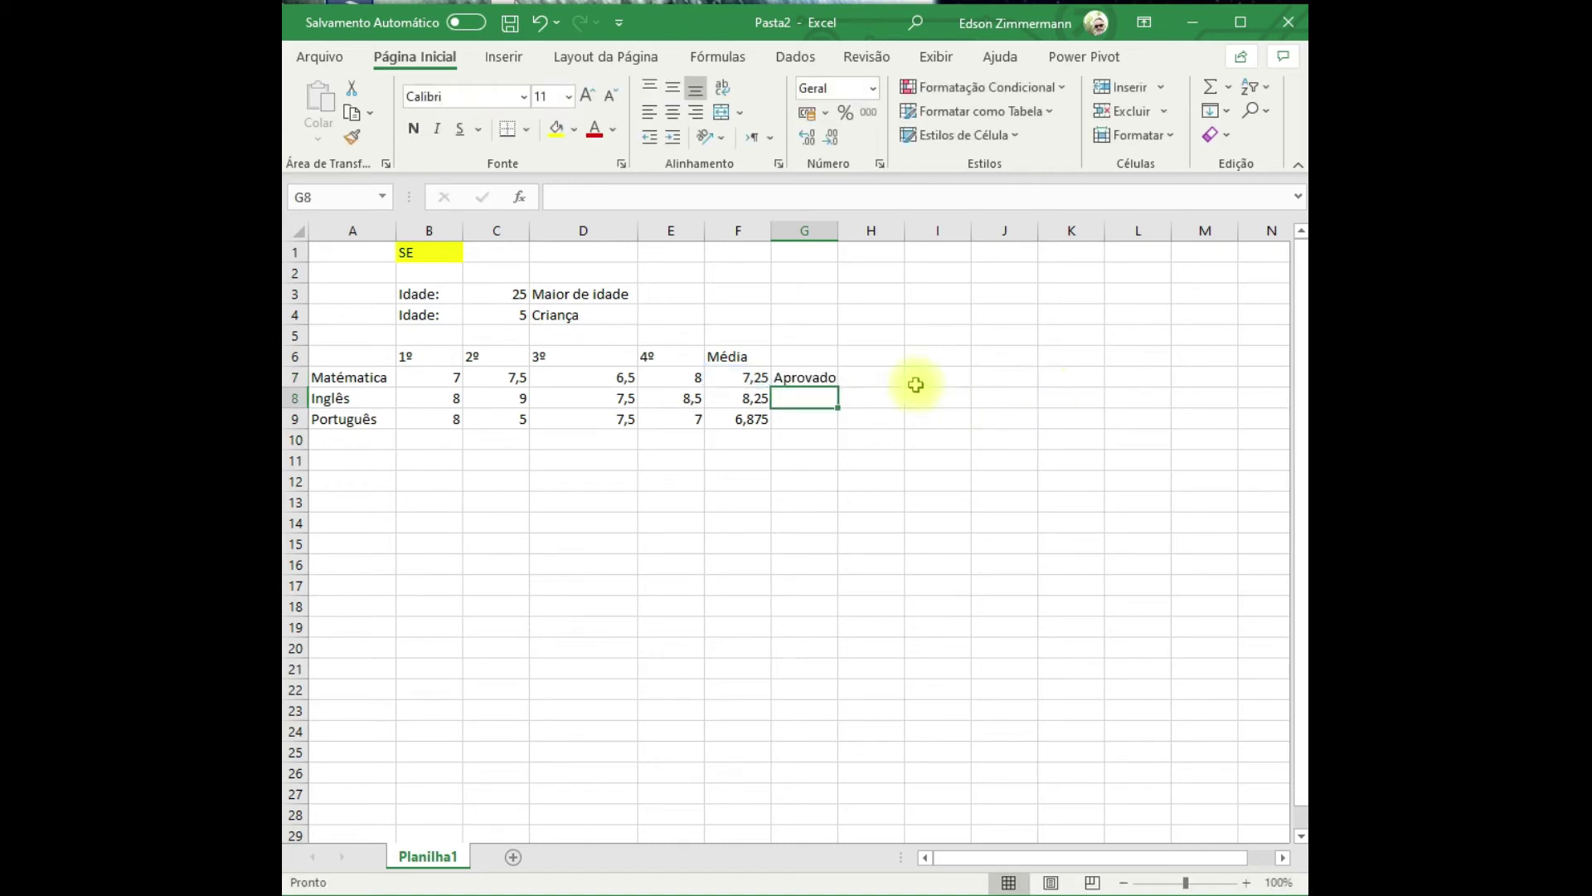
Fill the G7 approval formula down to G9 and autofit the width of column G.
click(821, 383)
drag(829, 381, 822, 423)
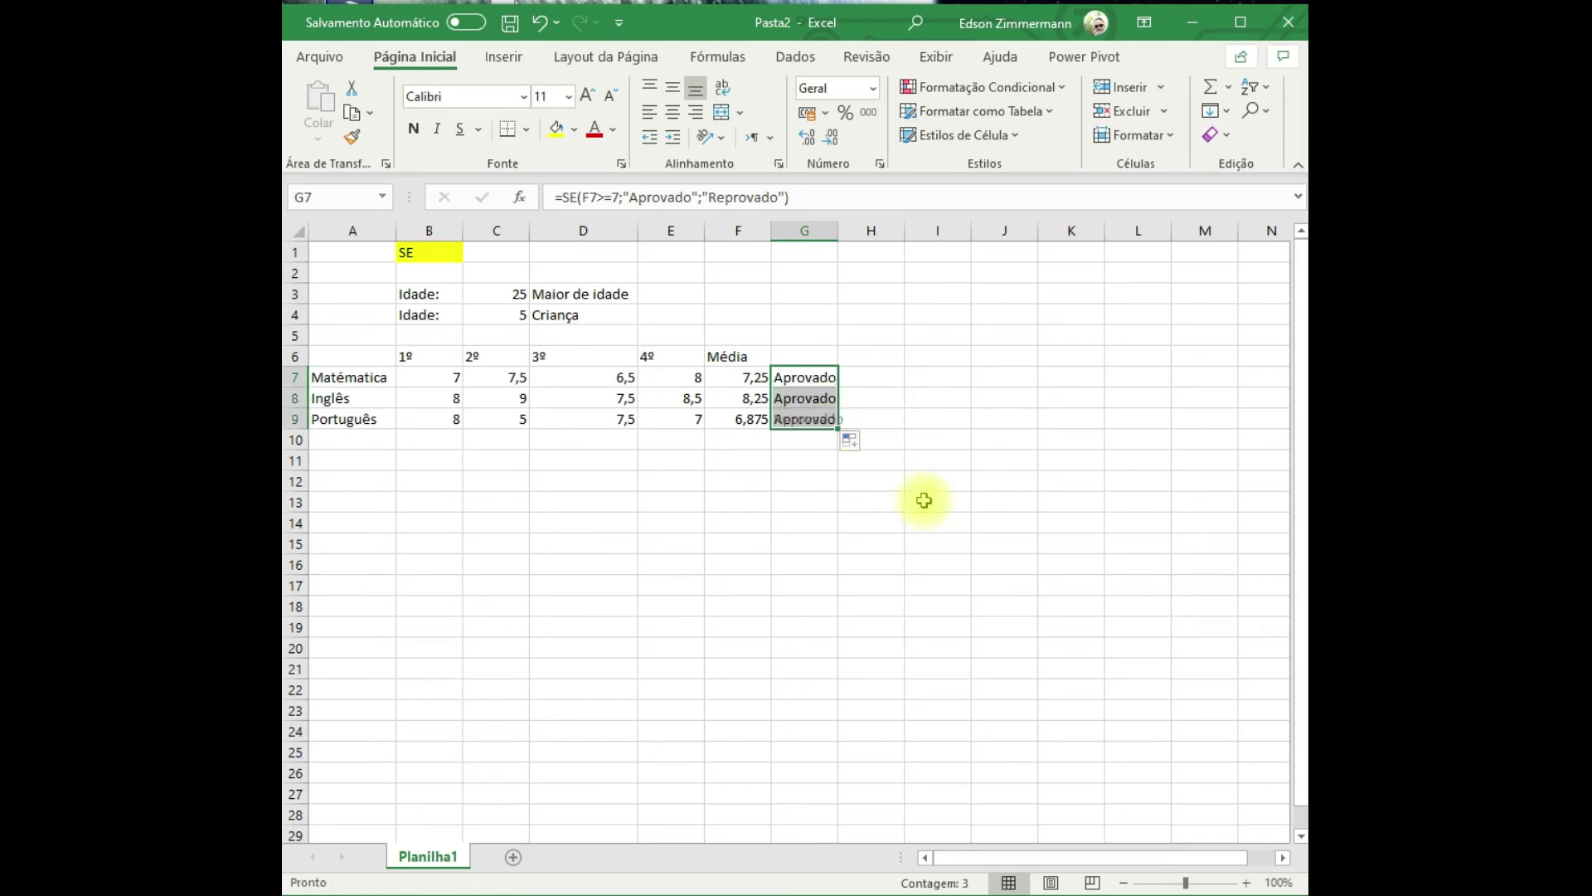
double_click(832, 238)
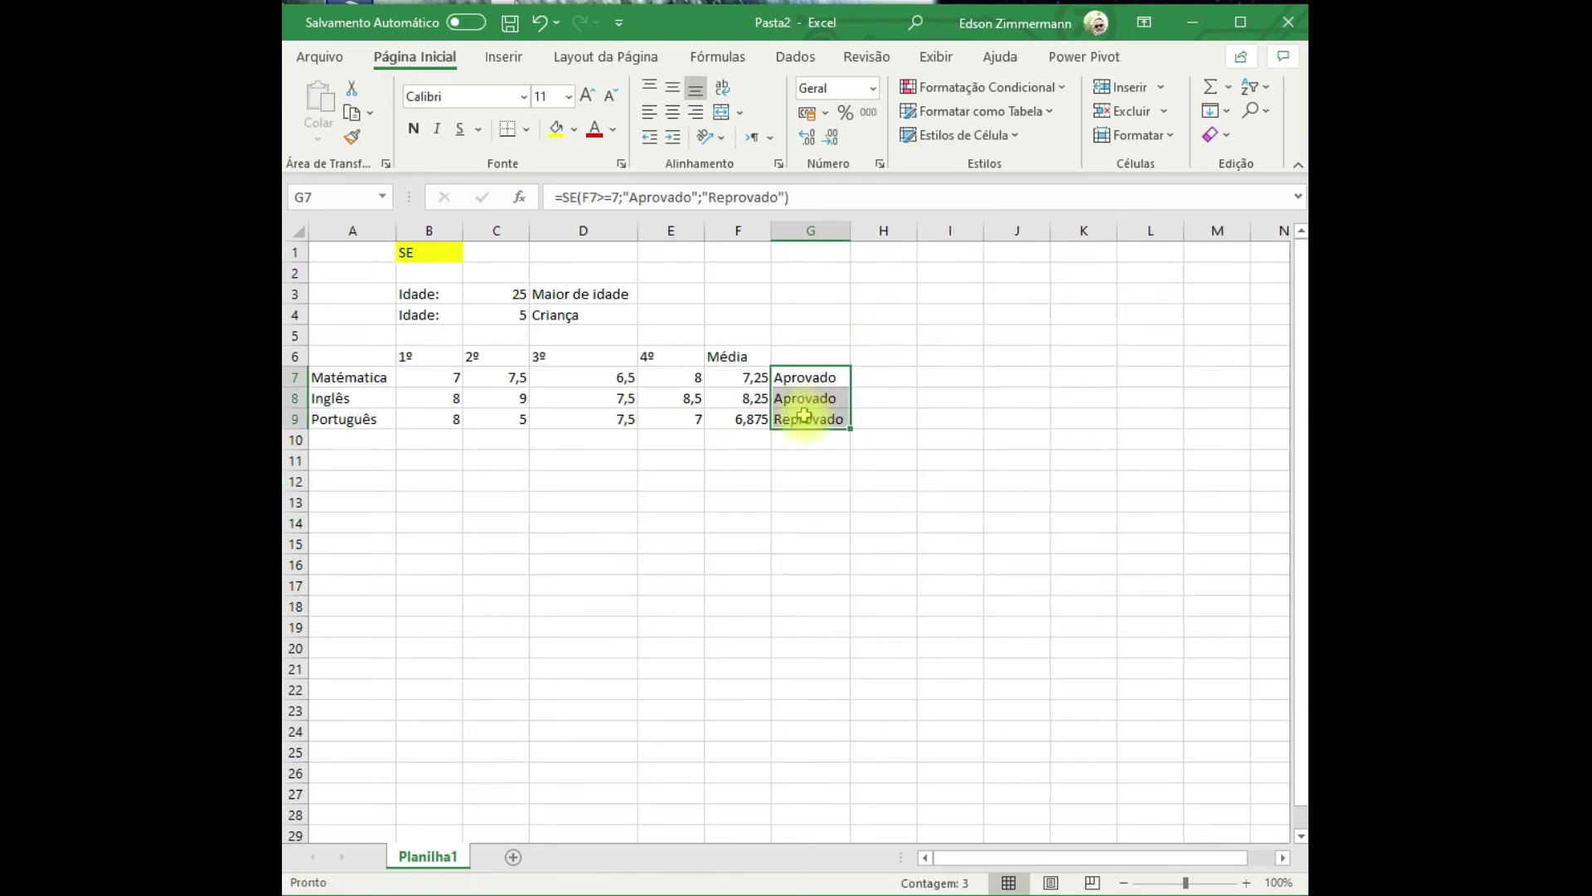
Check which average each copied approval formula in cells G8 and G9 refers to.
click(810, 401)
key(F2)
key(Return)
key(F2)
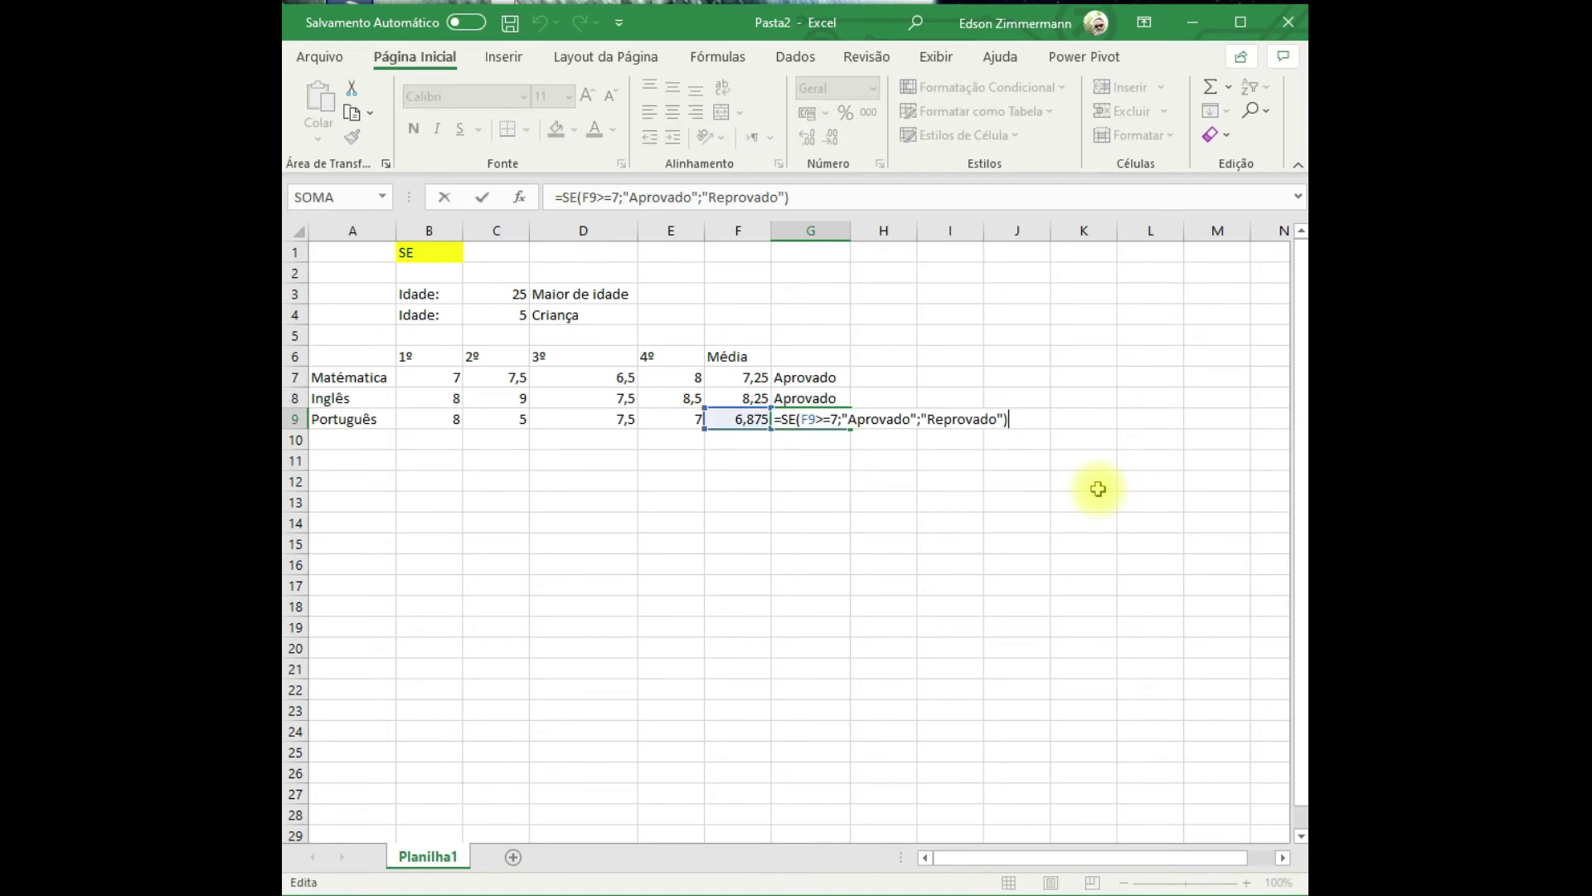
key(Return)
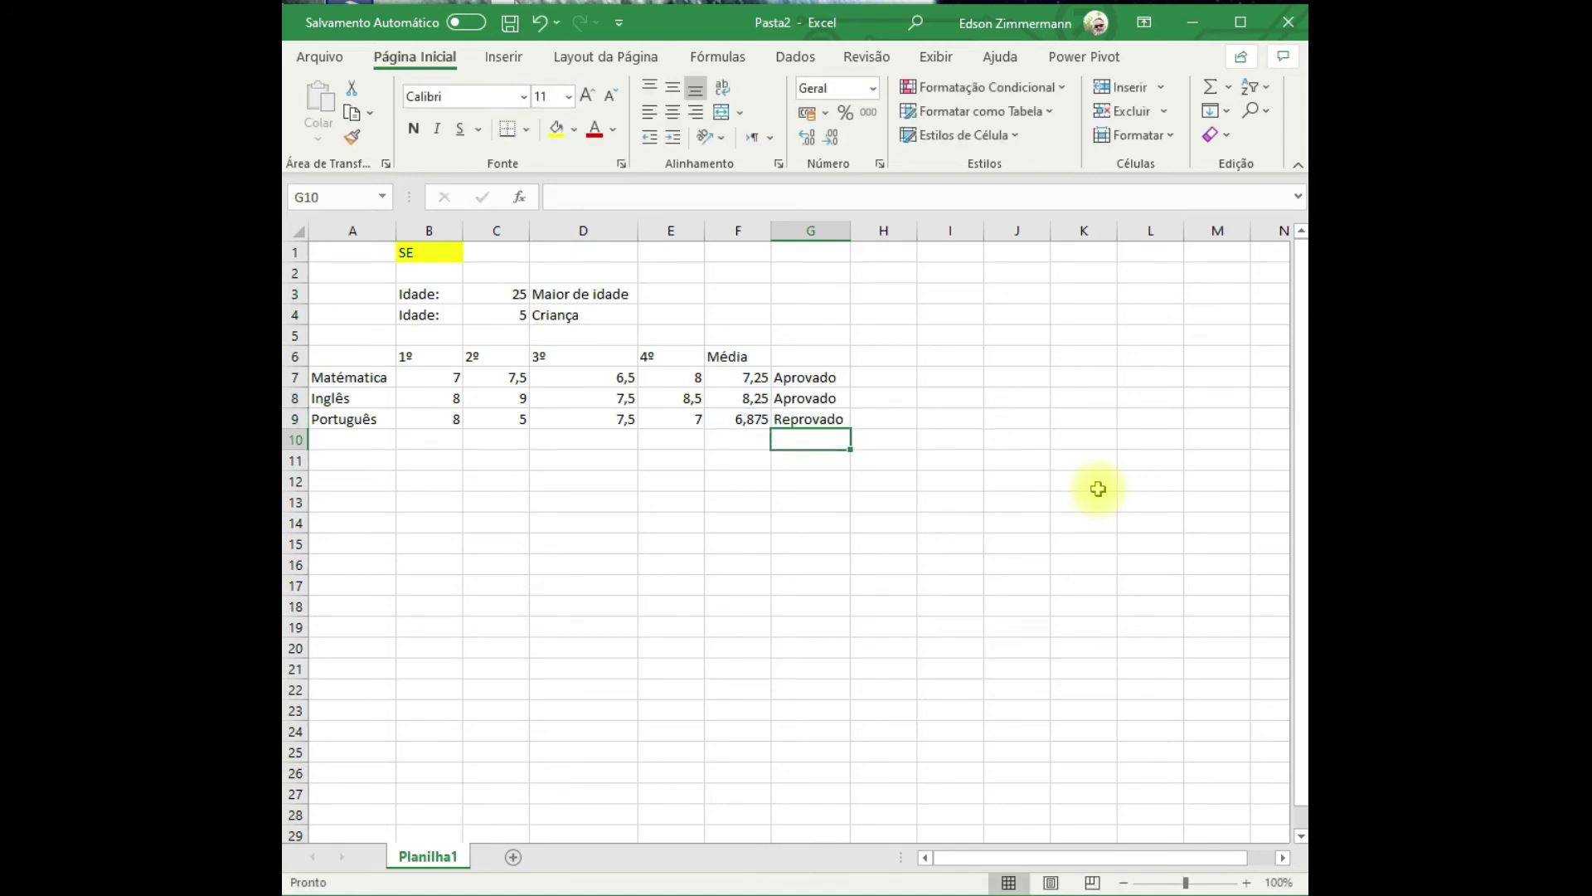
key(Up)
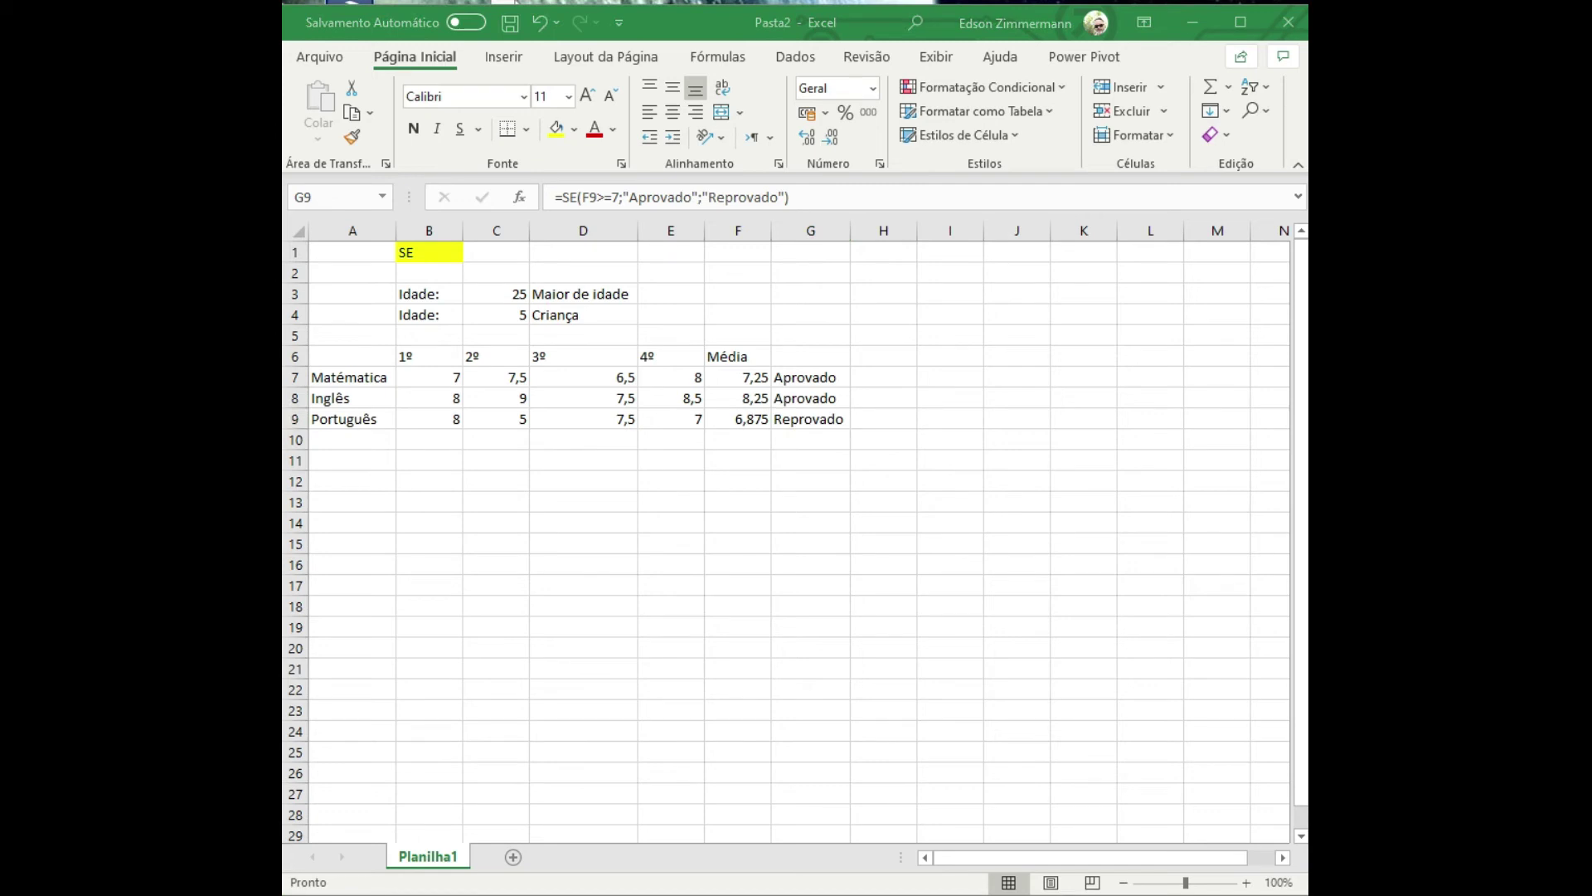
Copy the product IPI table into the sheet starting at cell A11, and widen columns C and F to fit their amounts.
key(ctrl+c)
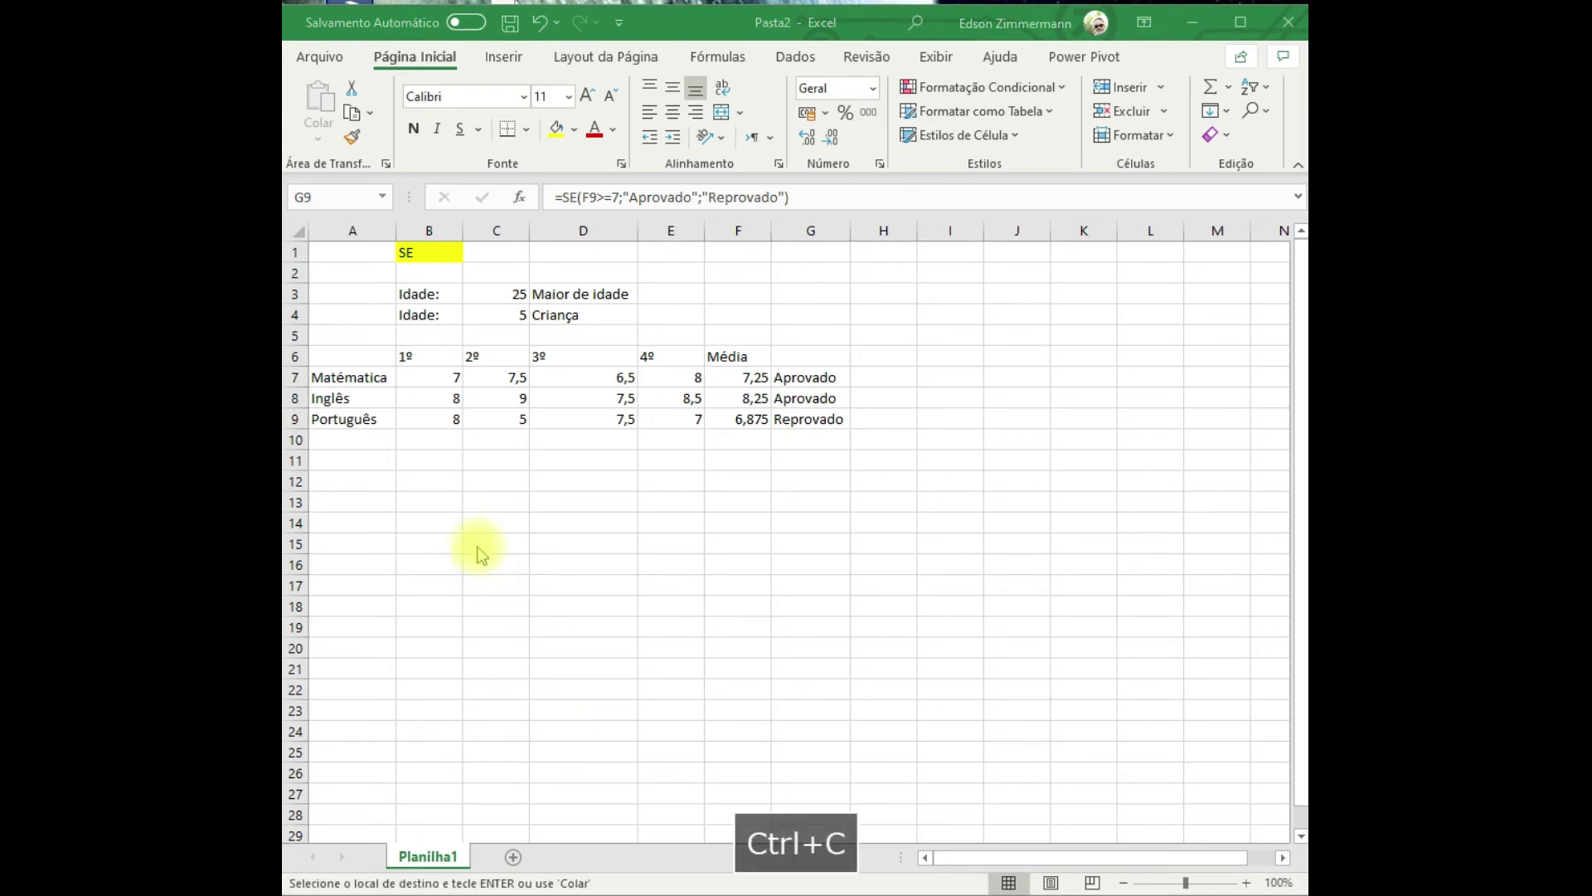
click(345, 460)
key(ctrl+v)
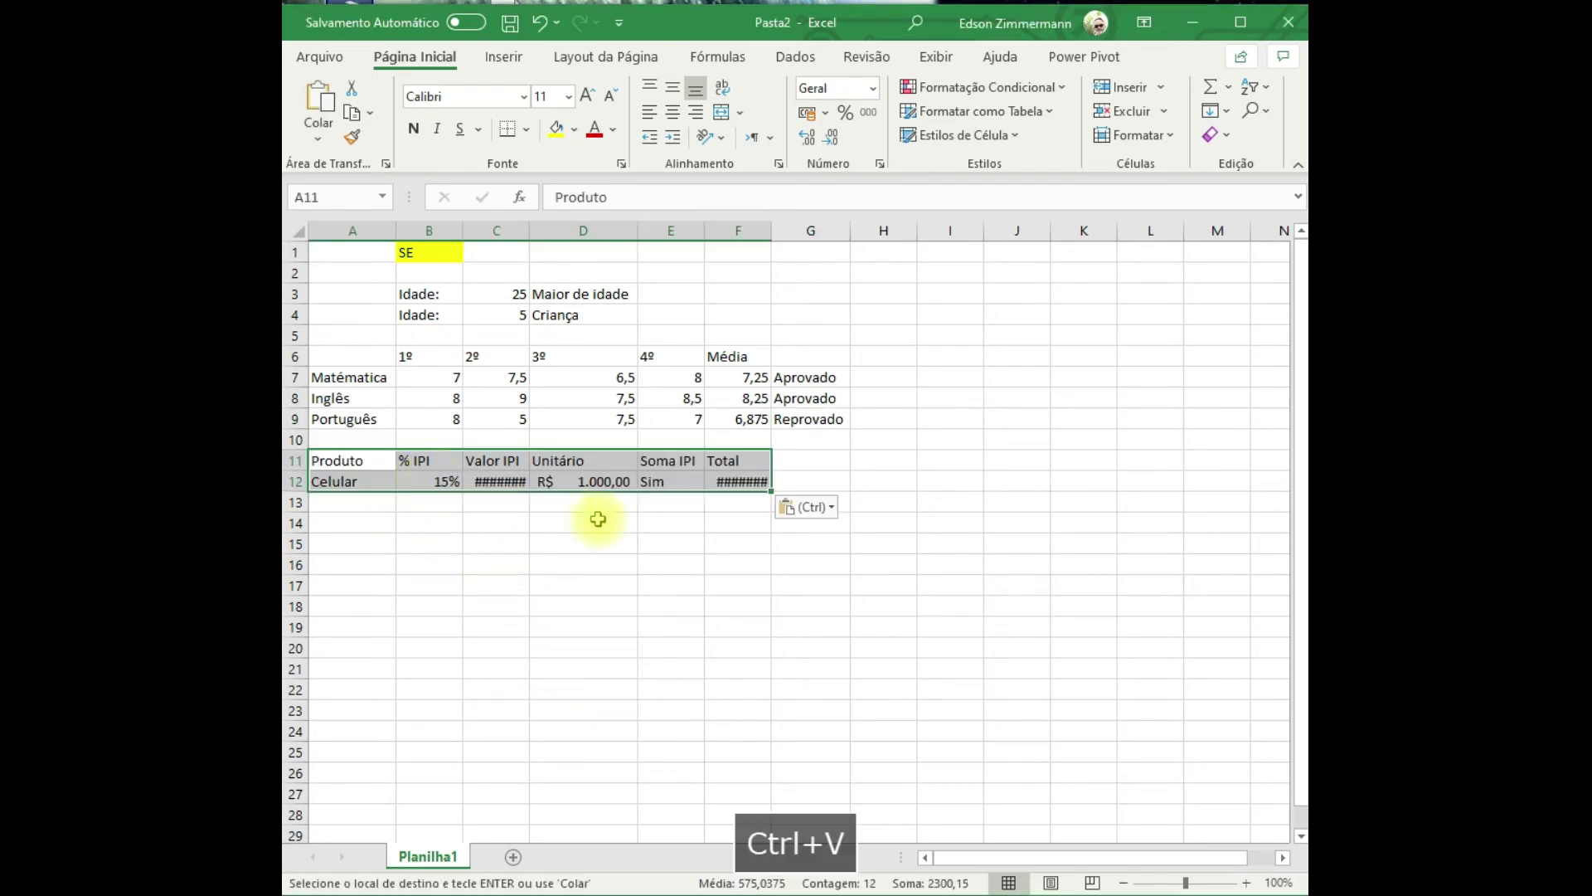
drag(529, 231, 549, 232)
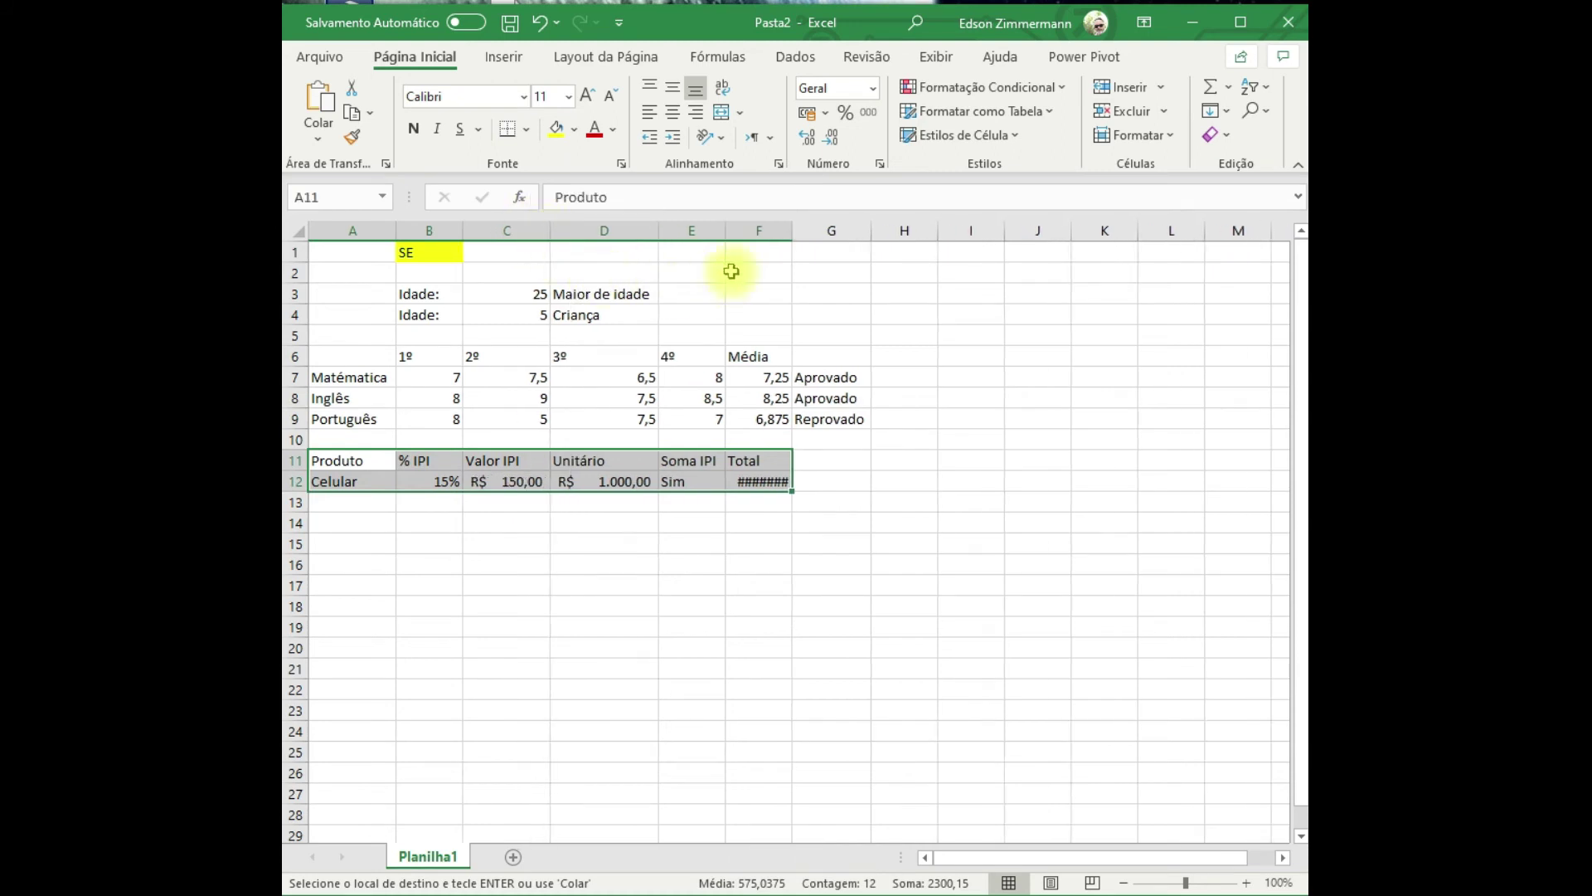
drag(792, 230, 812, 230)
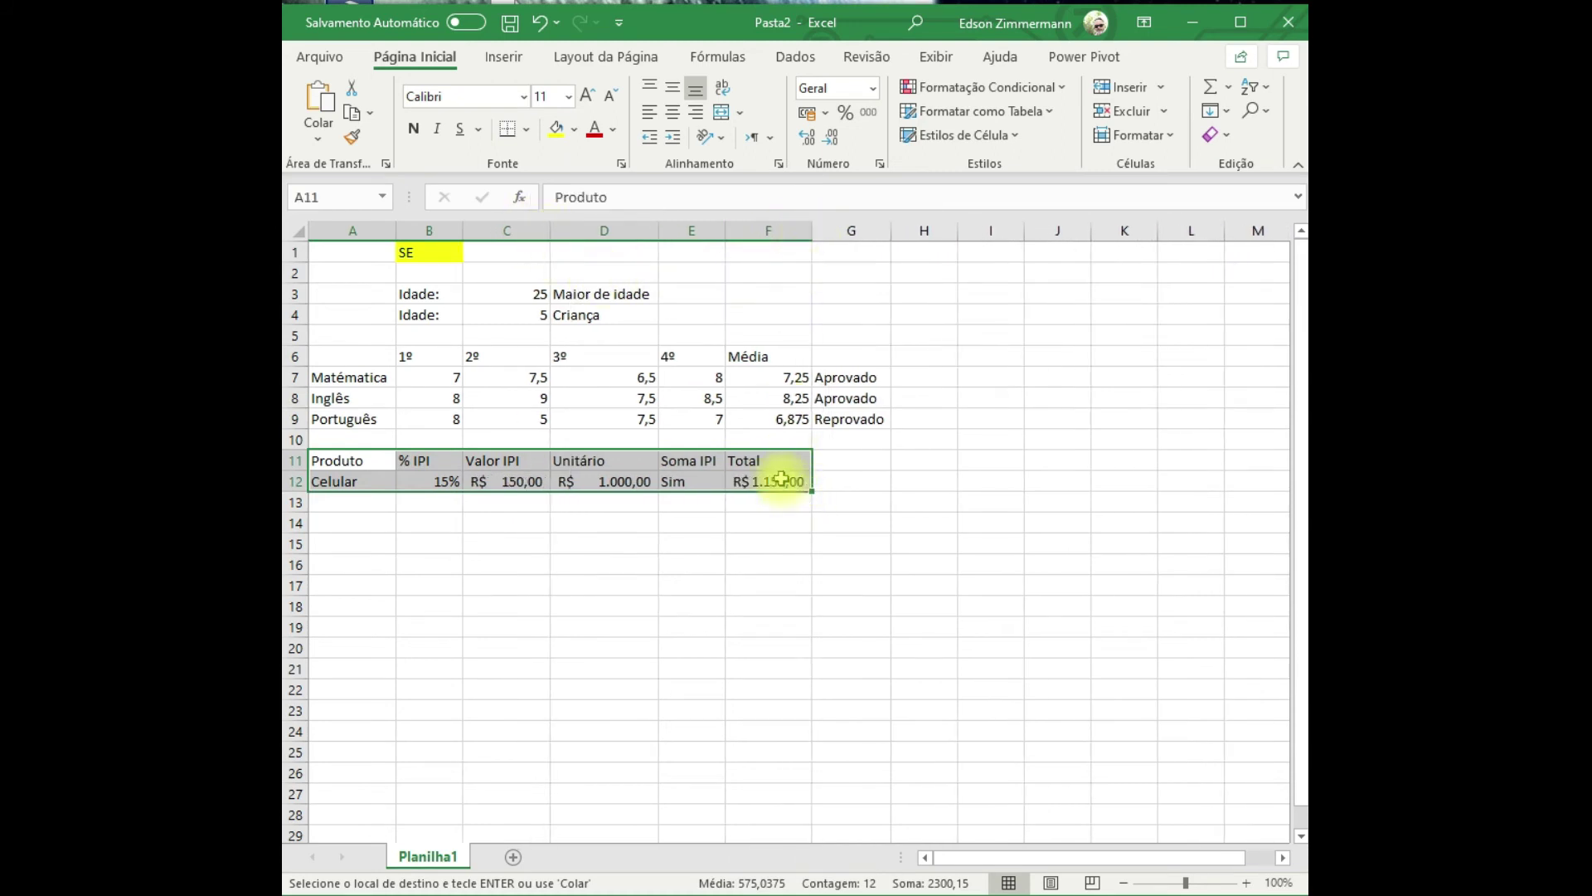
click(781, 479)
key(Delete)
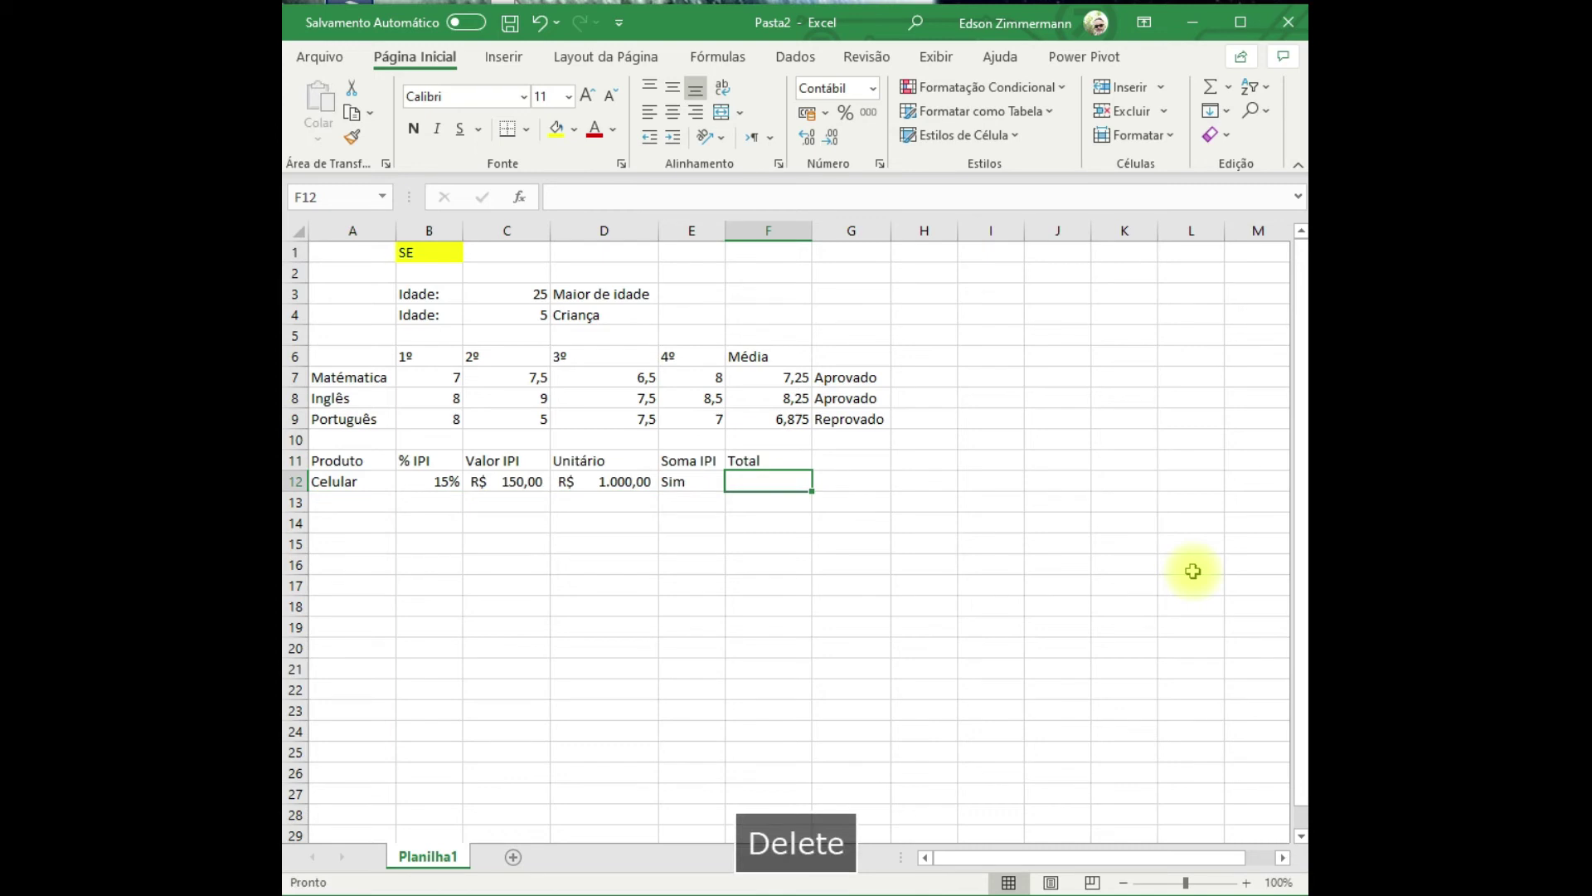
key(ctrl+z)
Examine the Soma IPI, Valor IPI and Total cells in row 12 and the formulas behind them.
key(Left)
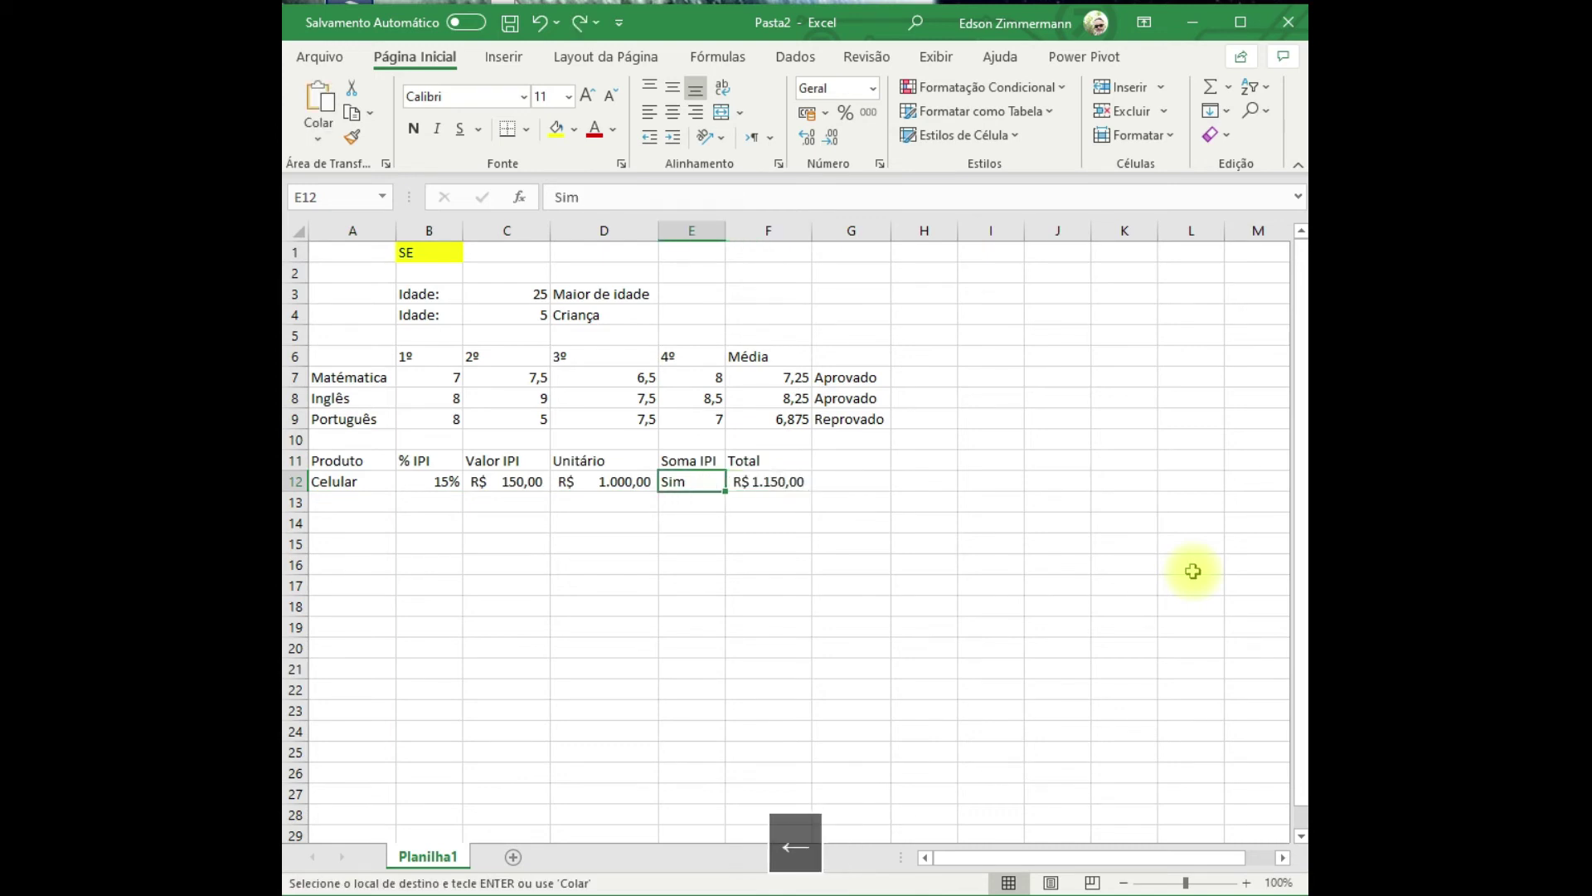
key(Up)
key(Down)
key(Left)
key(Left)
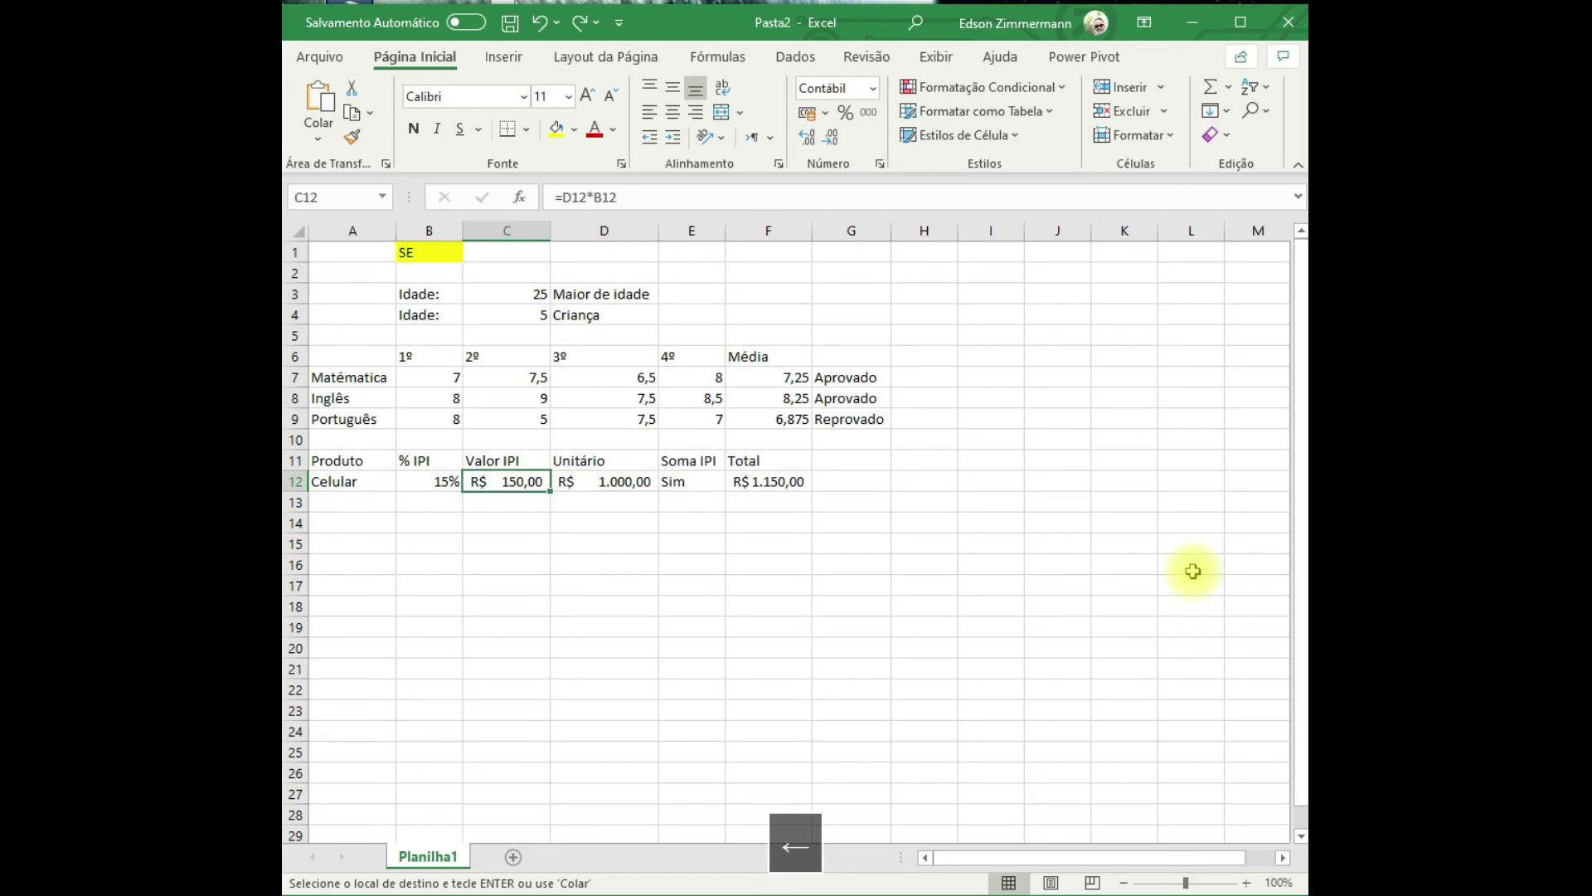
key(Right)
key(Right)
key(Right)
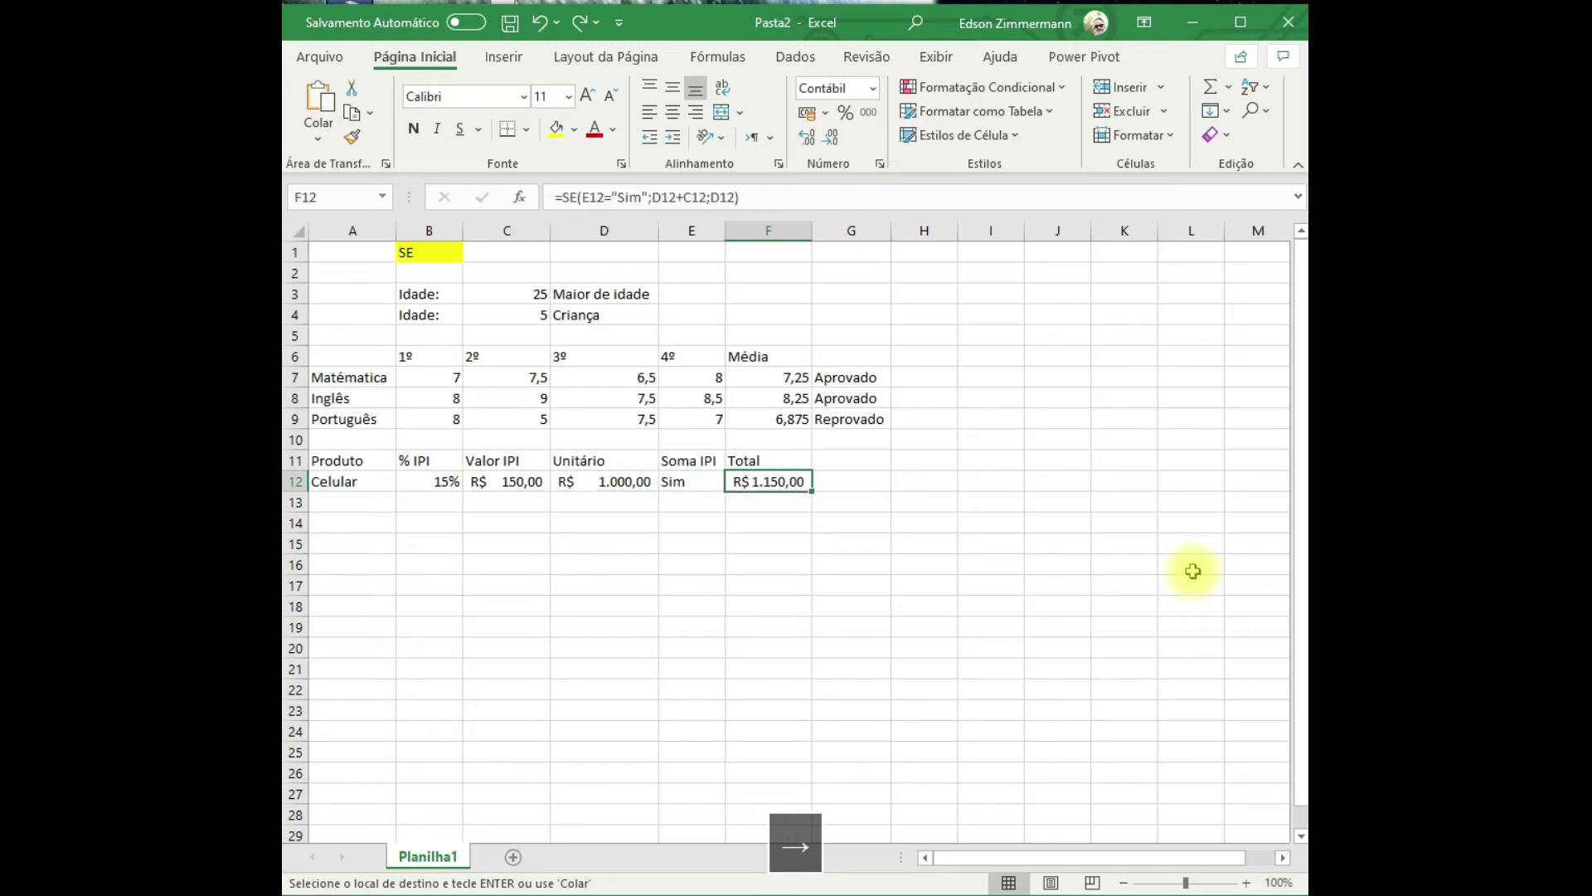
Set the Soma IPI value in cell E12 to "Não".
key(Left)
text(Não)
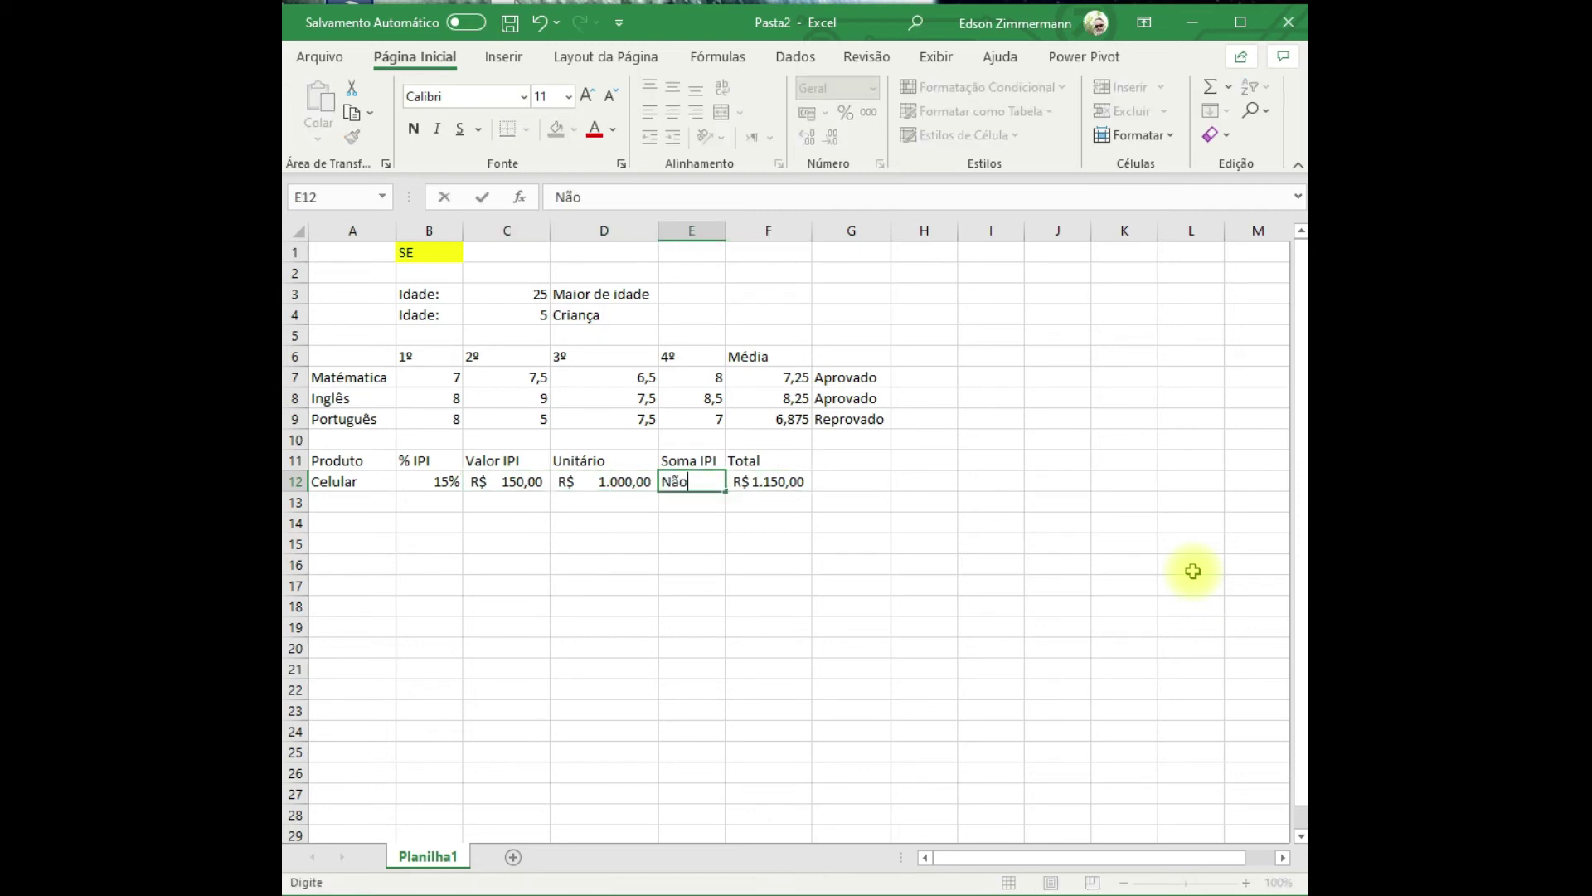
key(Return)
key(Up)
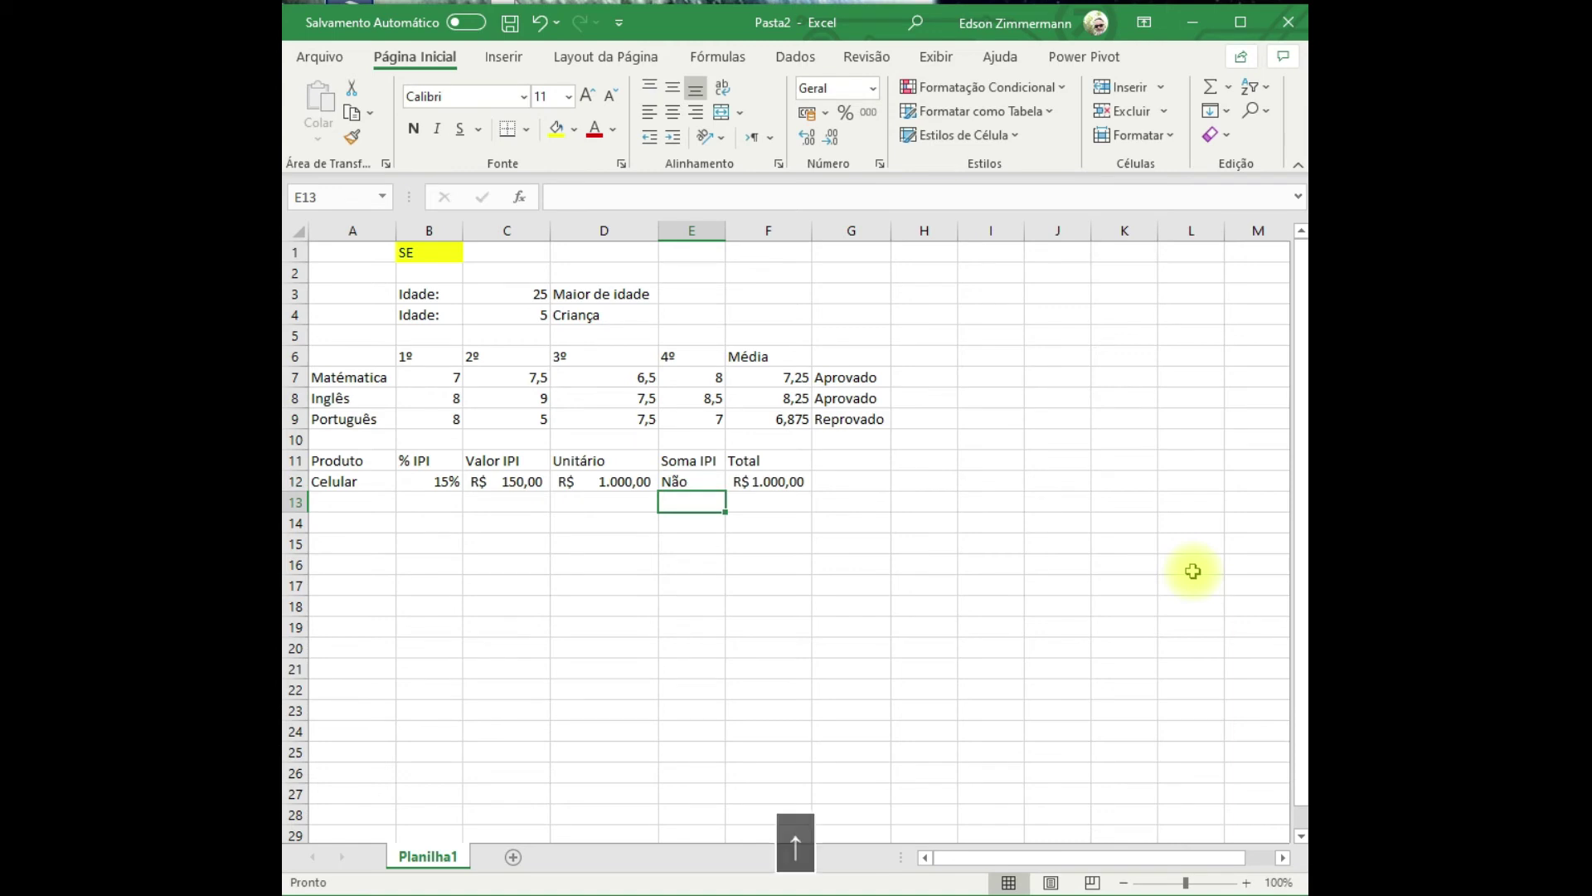
Review the SE formula in the Total cell F12 and clear it from the cell.
key(Right)
key(F2)
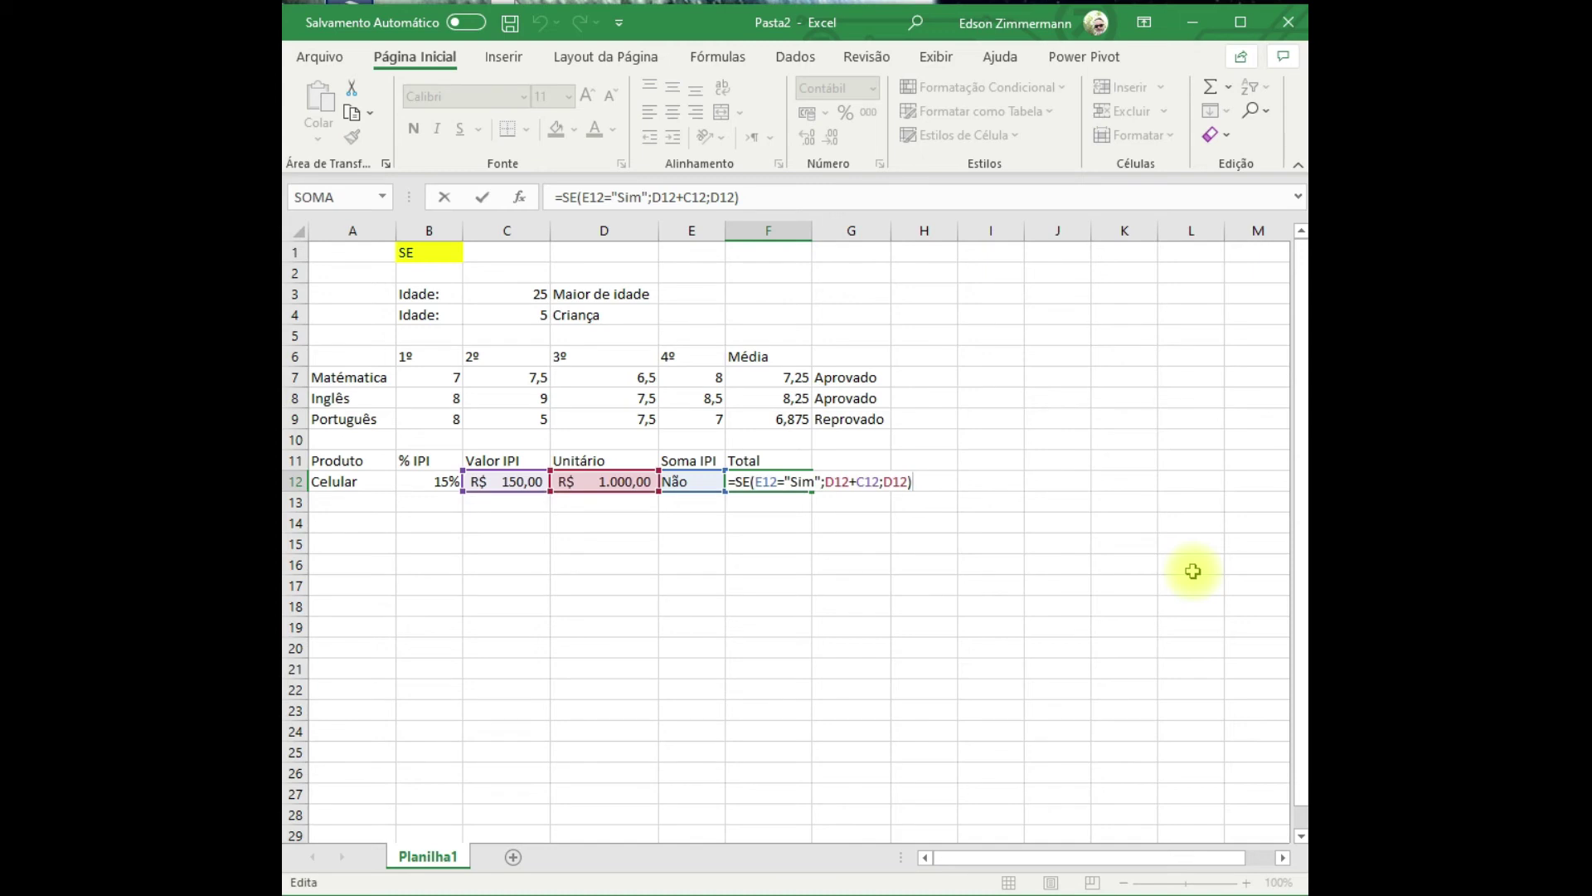
key(BackSpace)
key(BackSpace)
key(BackSpace)
key(BackSpace)
key(BackSpace)
key(BackSpace)
key(BackSpace)
key(BackSpace)
key(BackSpace)
key(BackSpace)
key(BackSpace)
key(BackSpace)
key(BackSpace)
key(BackSpace)
key(BackSpace)
key(BackSpace)
key(BackSpace)
key(BackSpace)
key(BackSpace)
key(BackSpace)
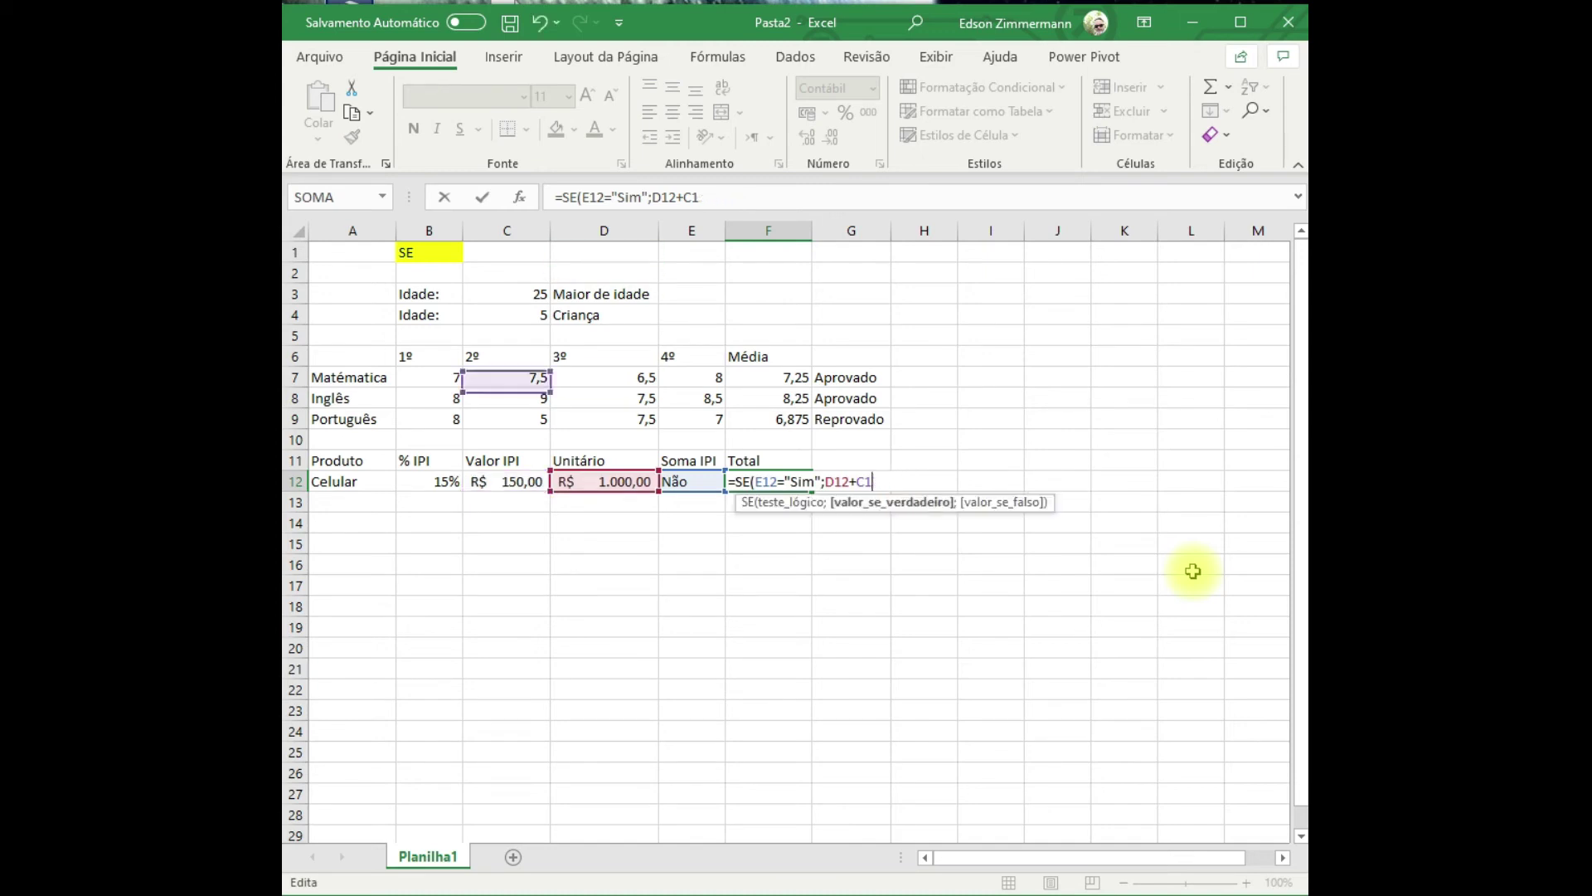
key(Return)
key(Up)
Enter the formula =SE(E12="Sim";C12+D12;D12) in the Total cell F12.
text(=)
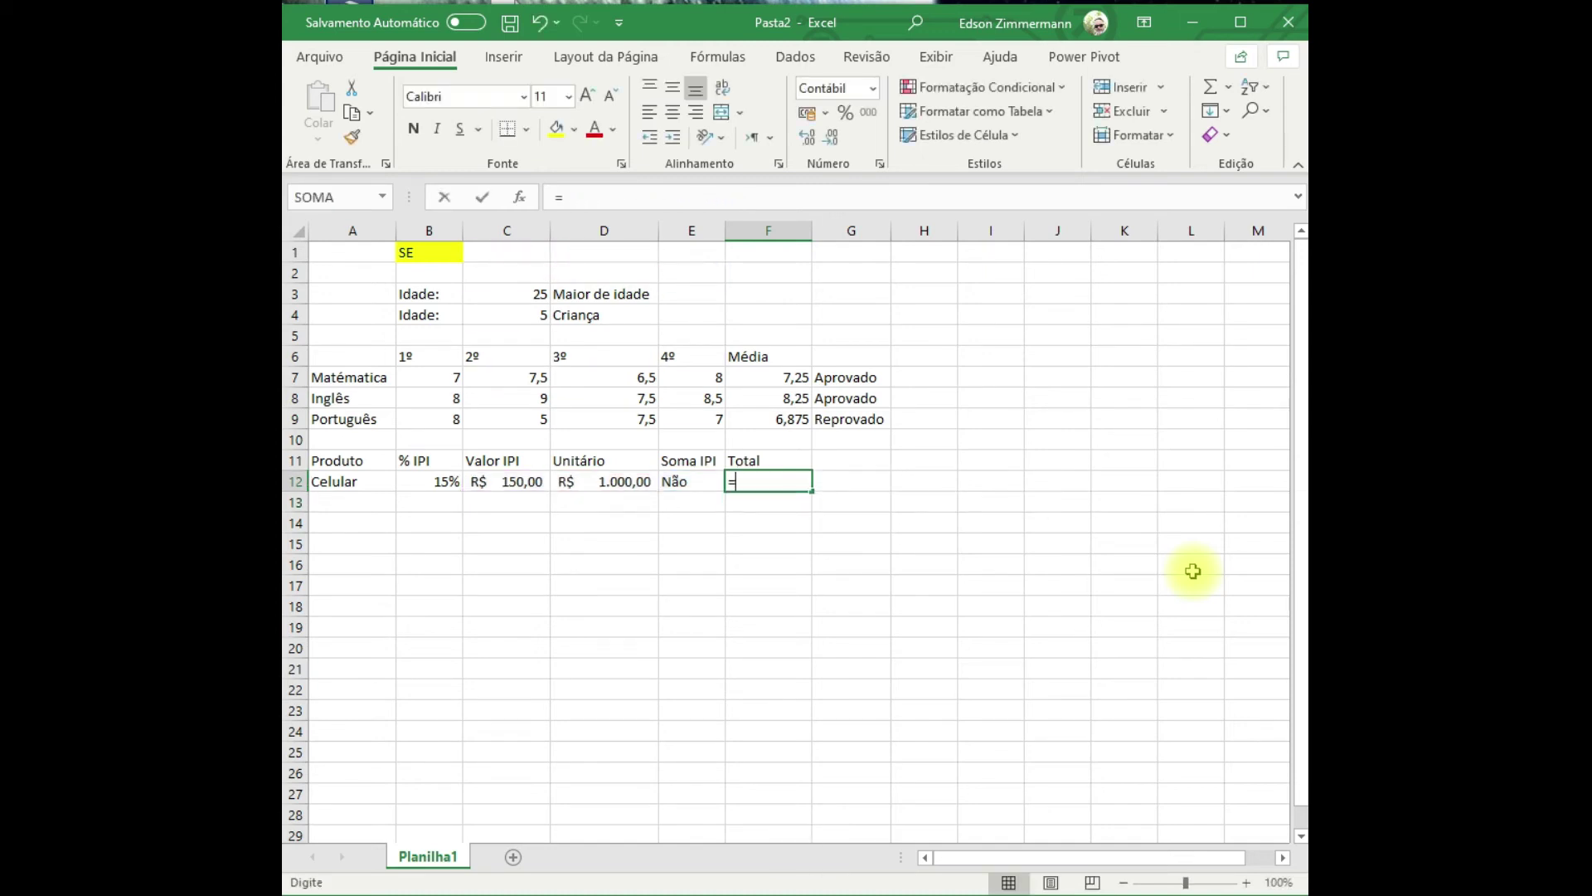
text(se()
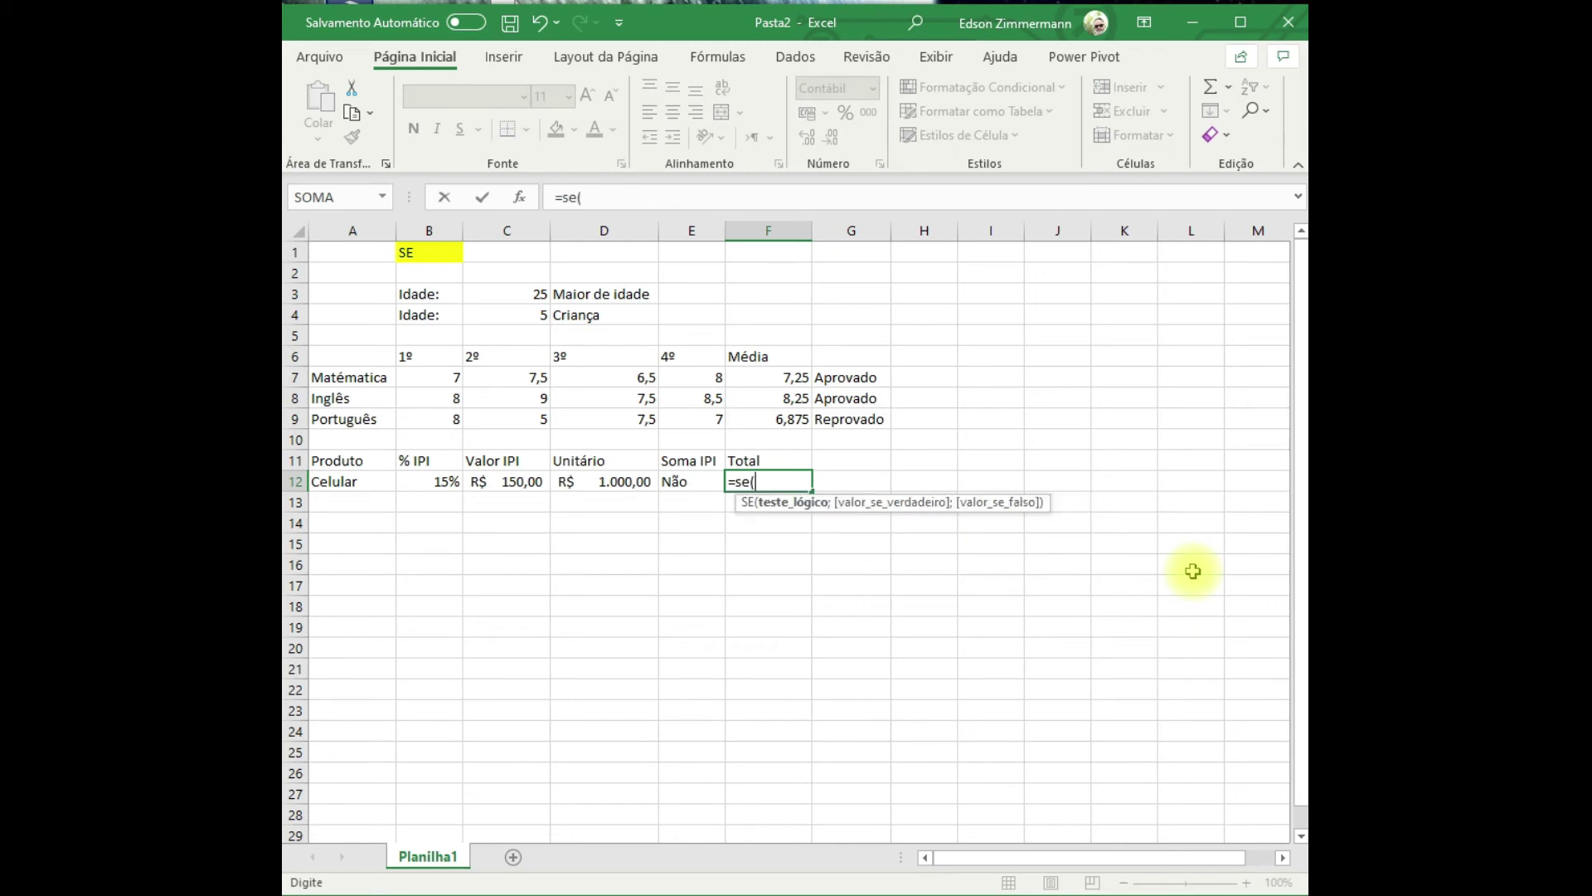
click(690, 479)
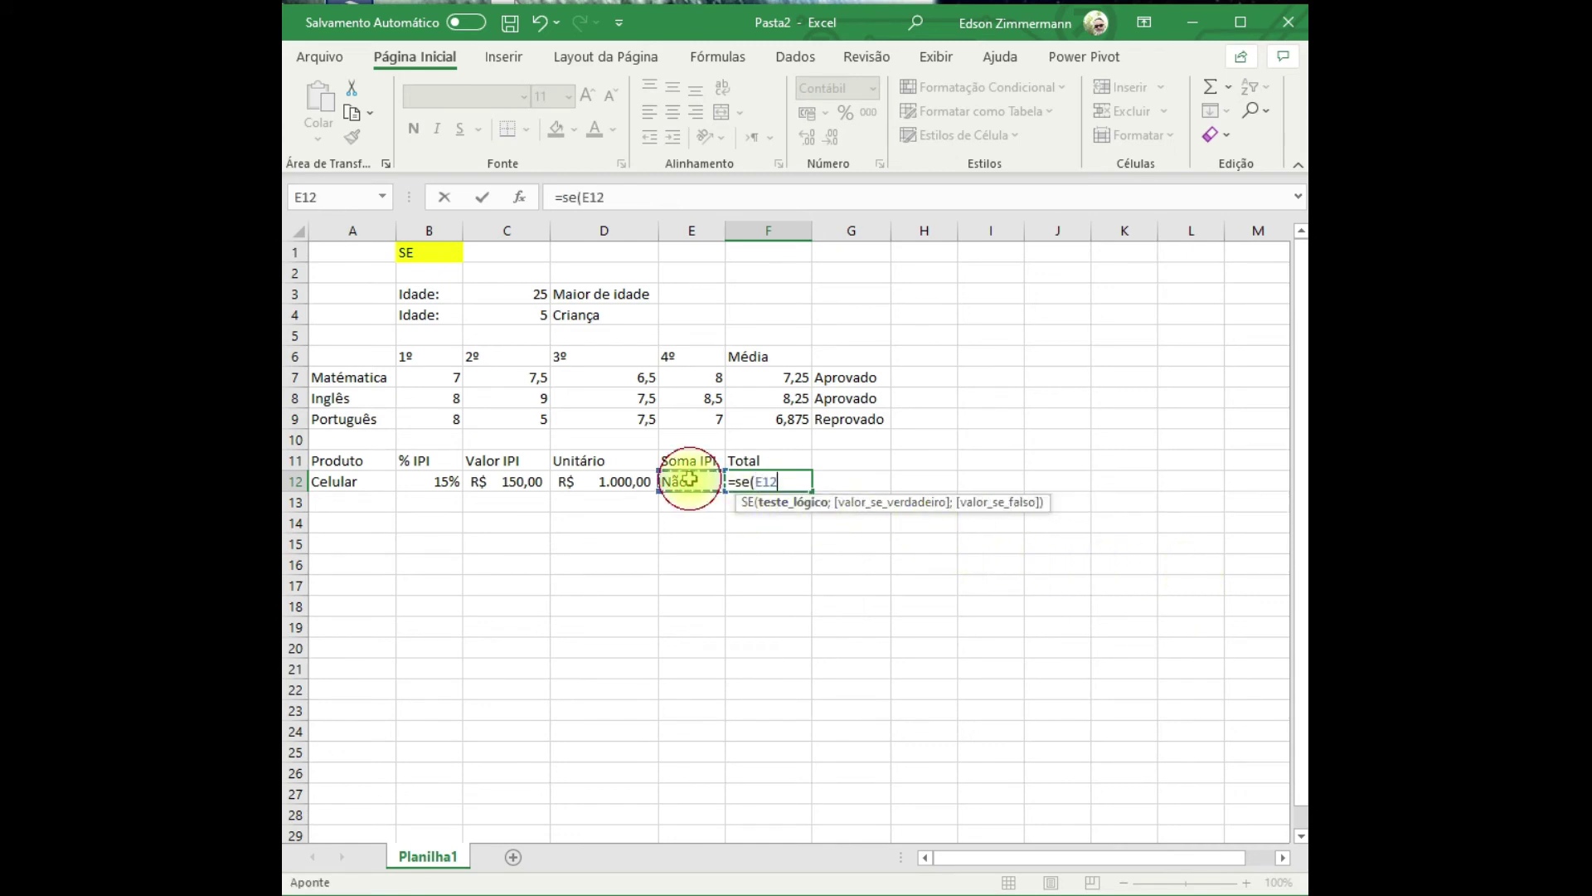
text(=")
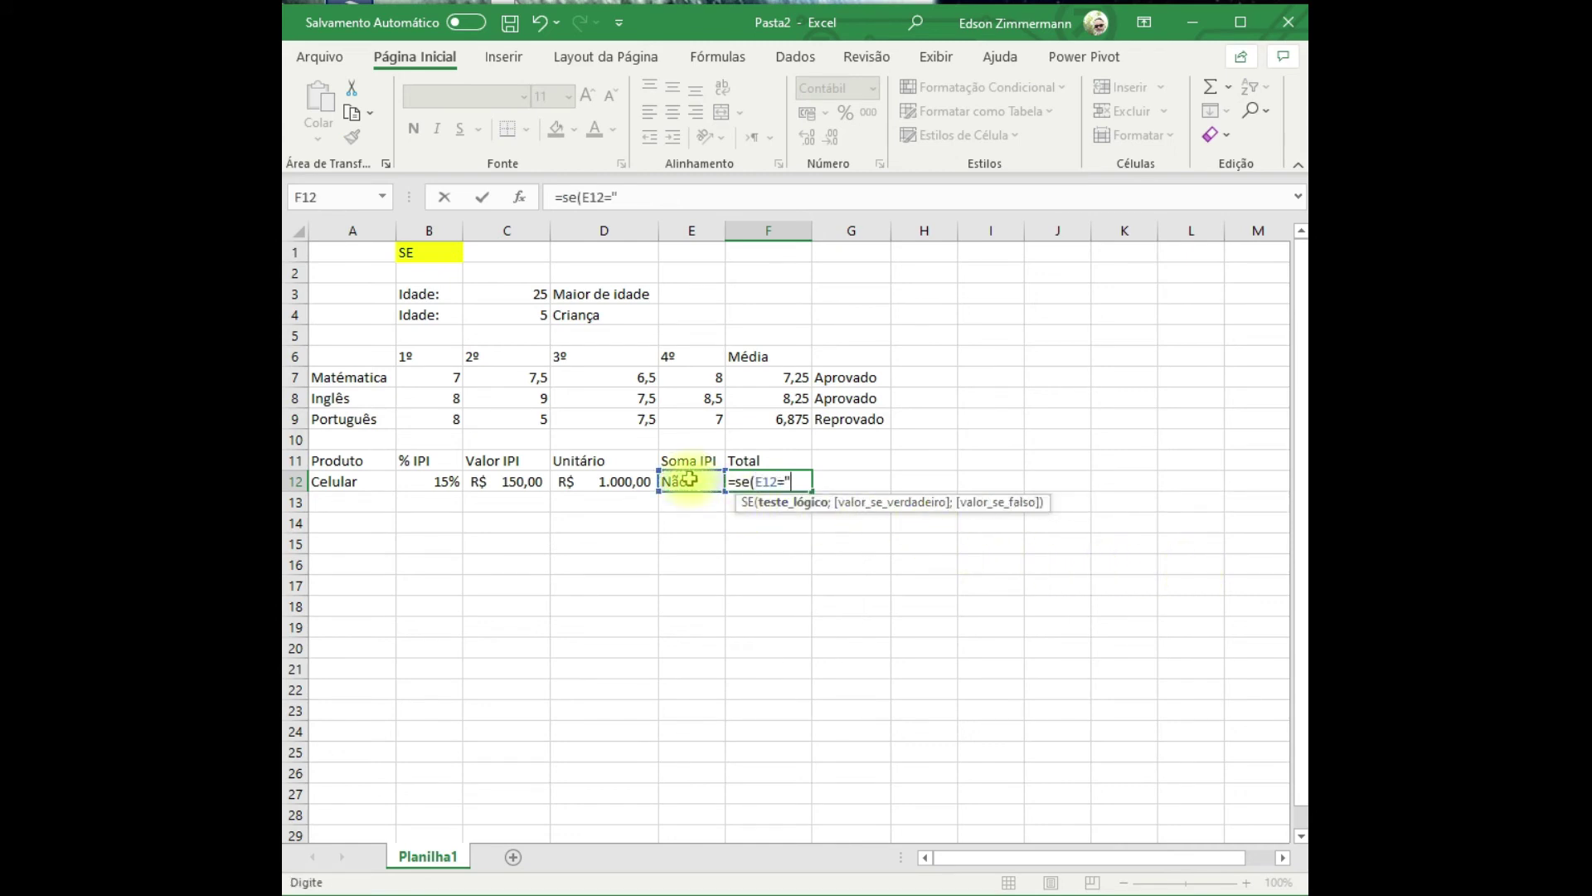
text(Sim";)
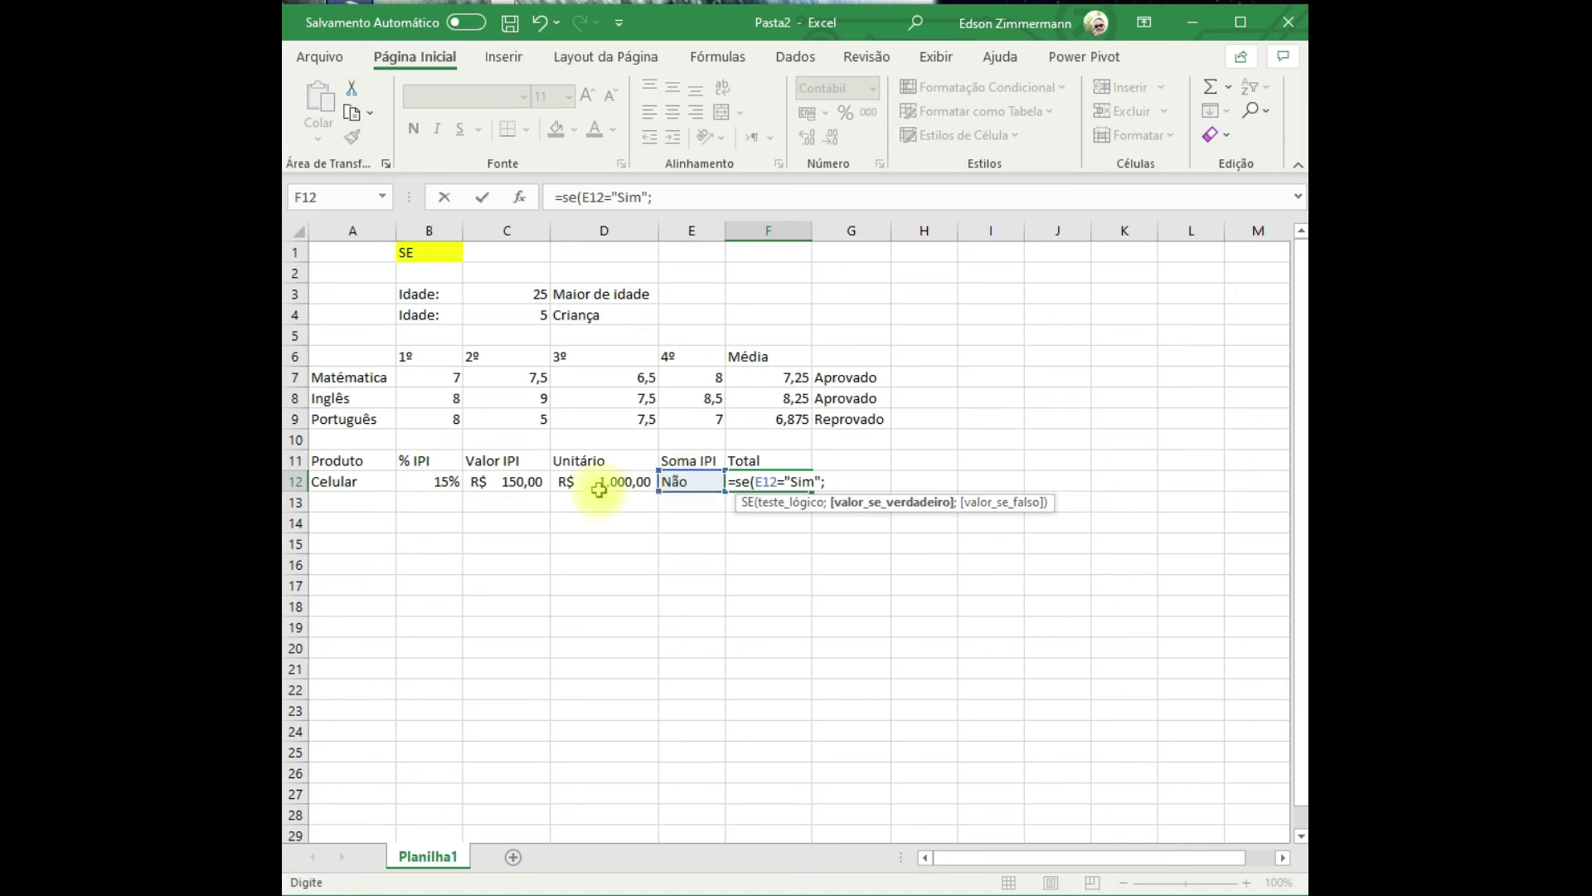
click(519, 486)
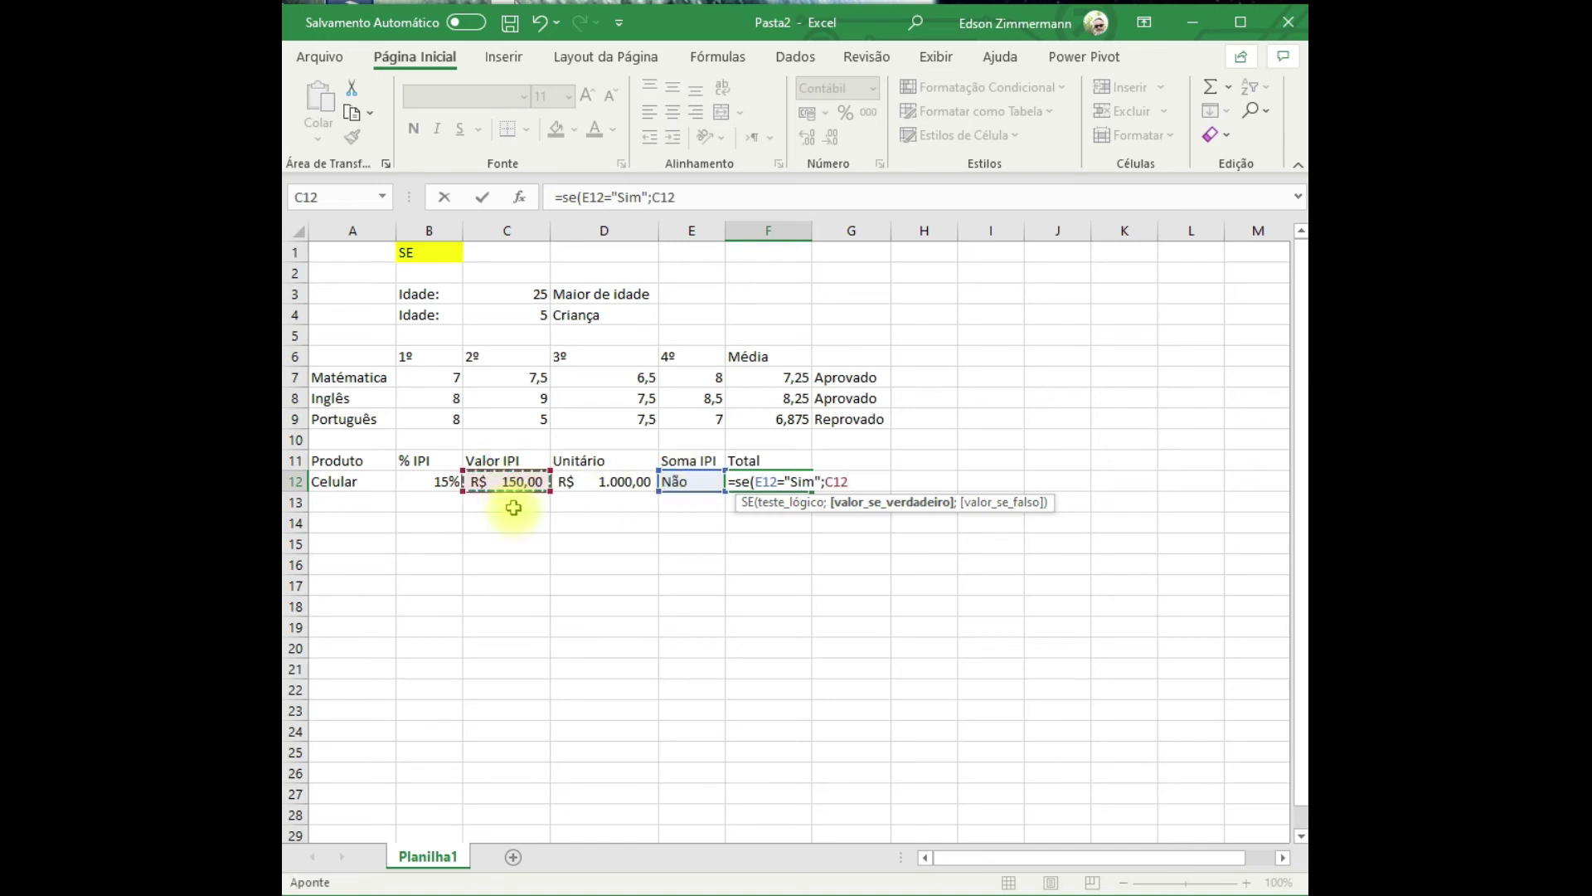
text(+)
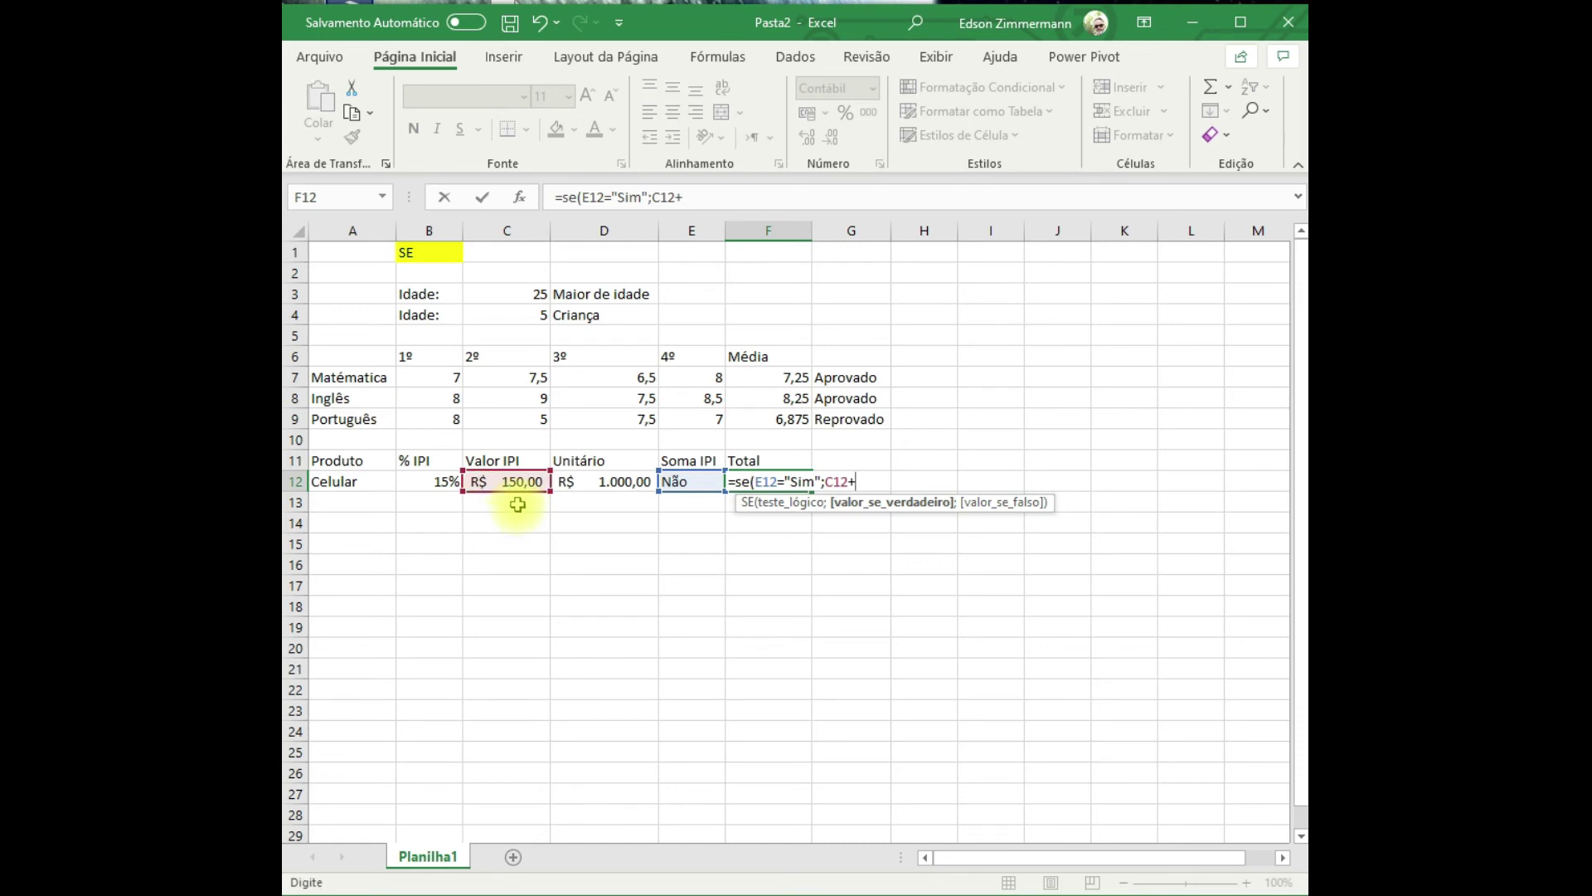
click(593, 485)
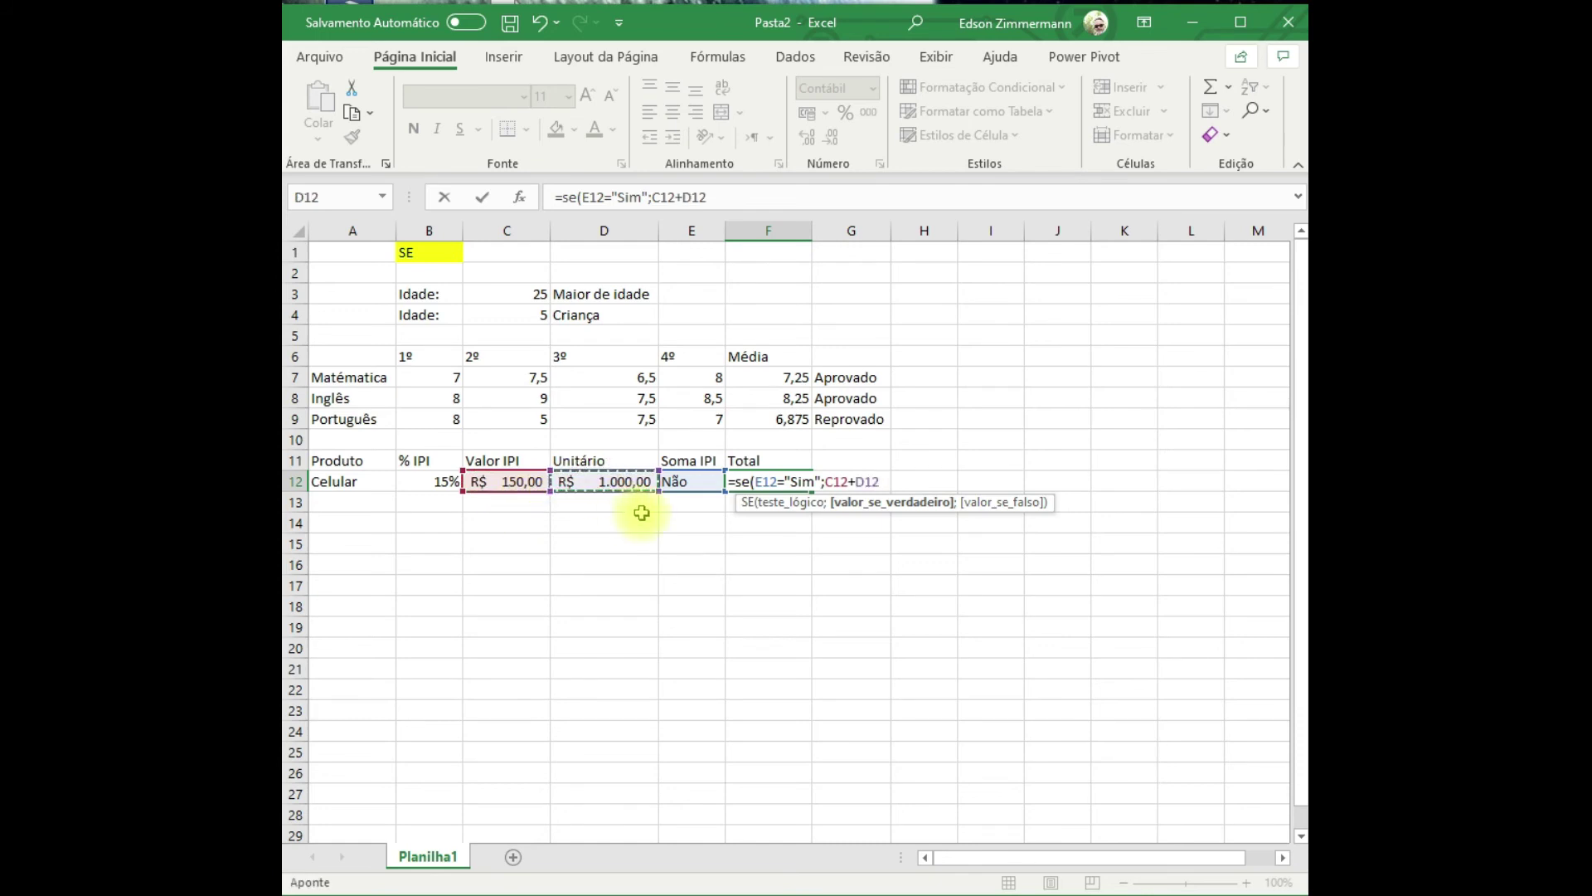
text(;)
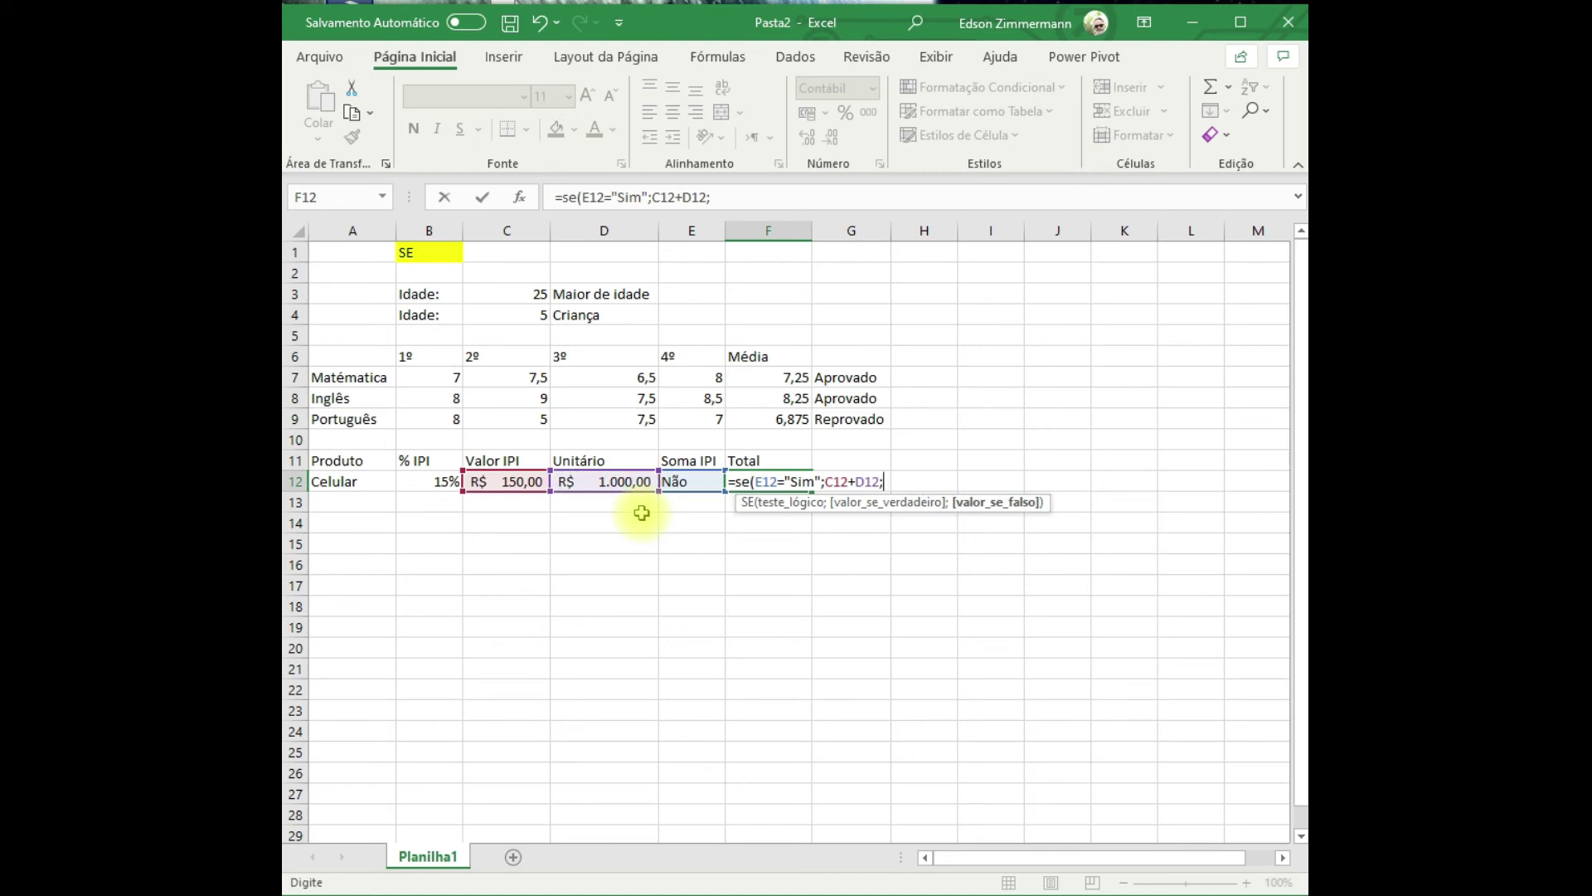
click(611, 483)
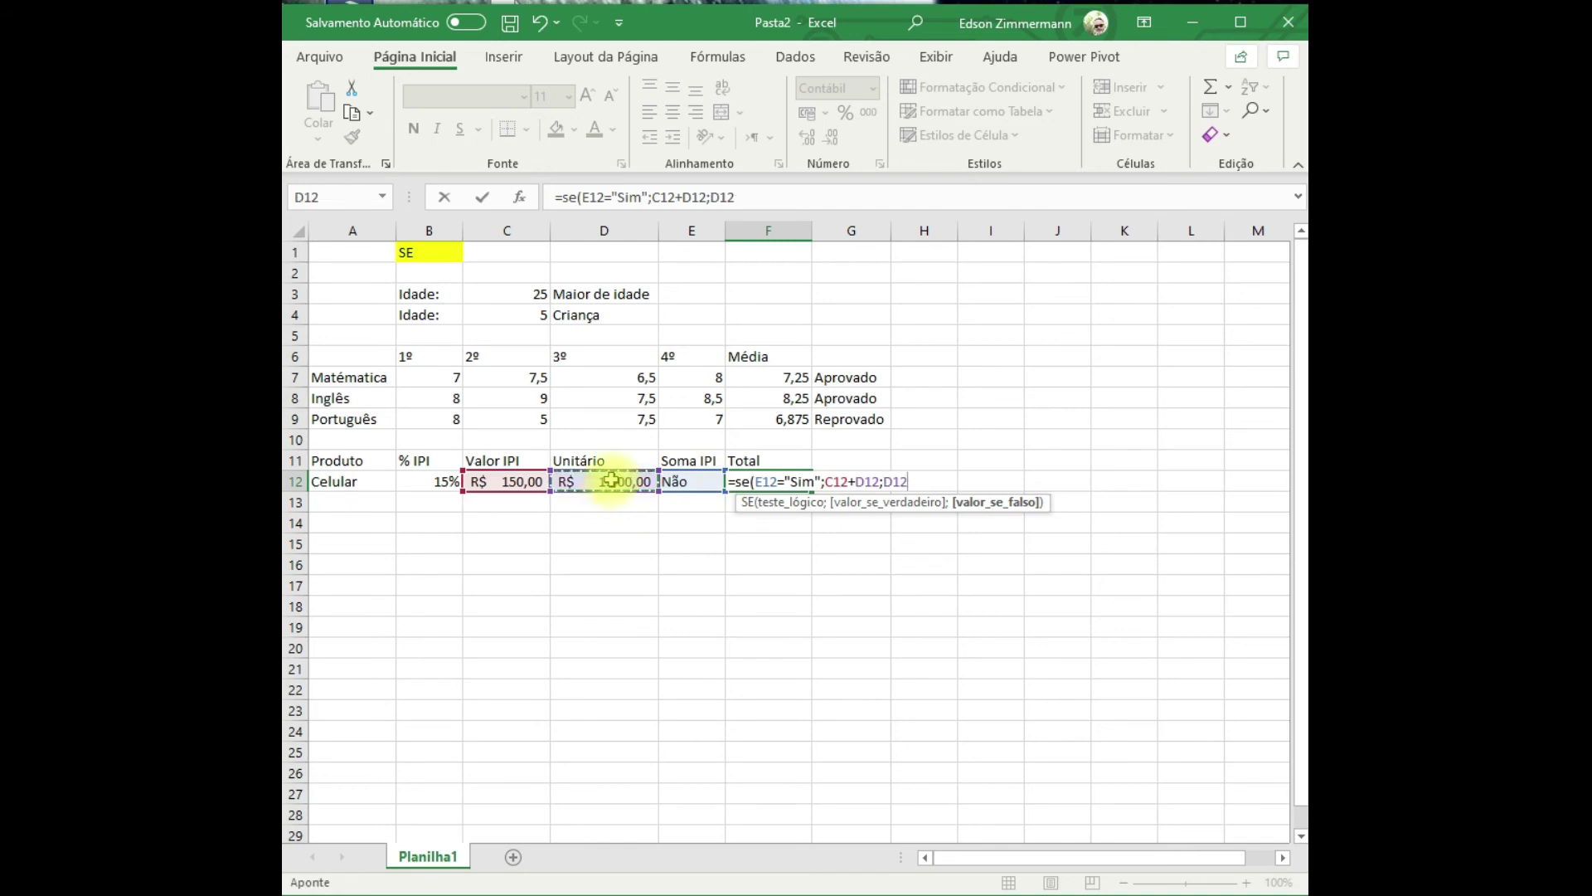
text())
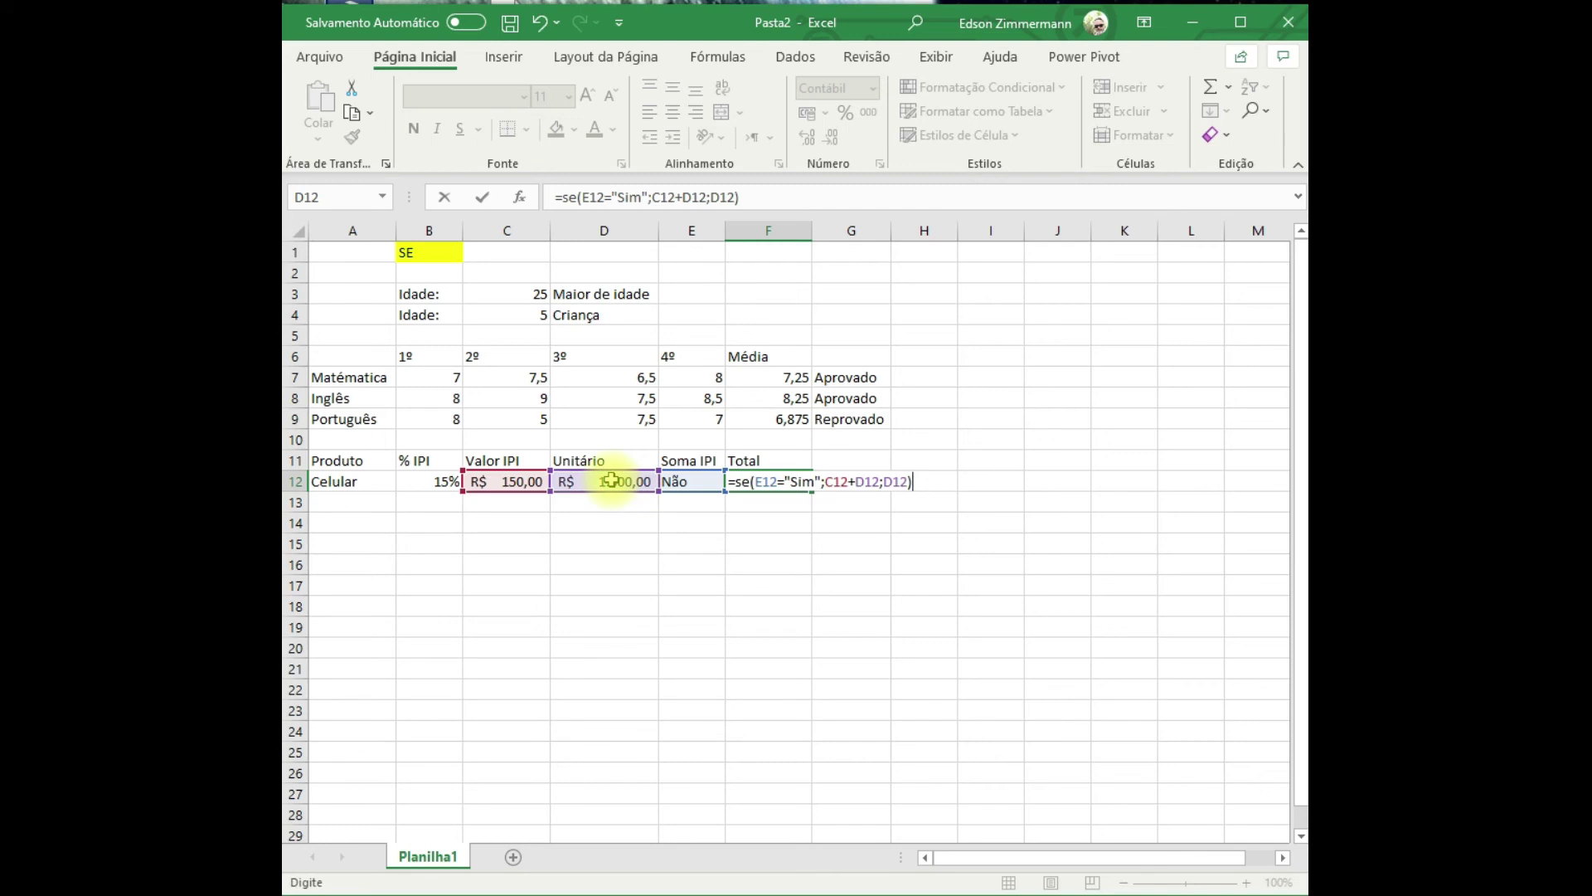
key(Return)
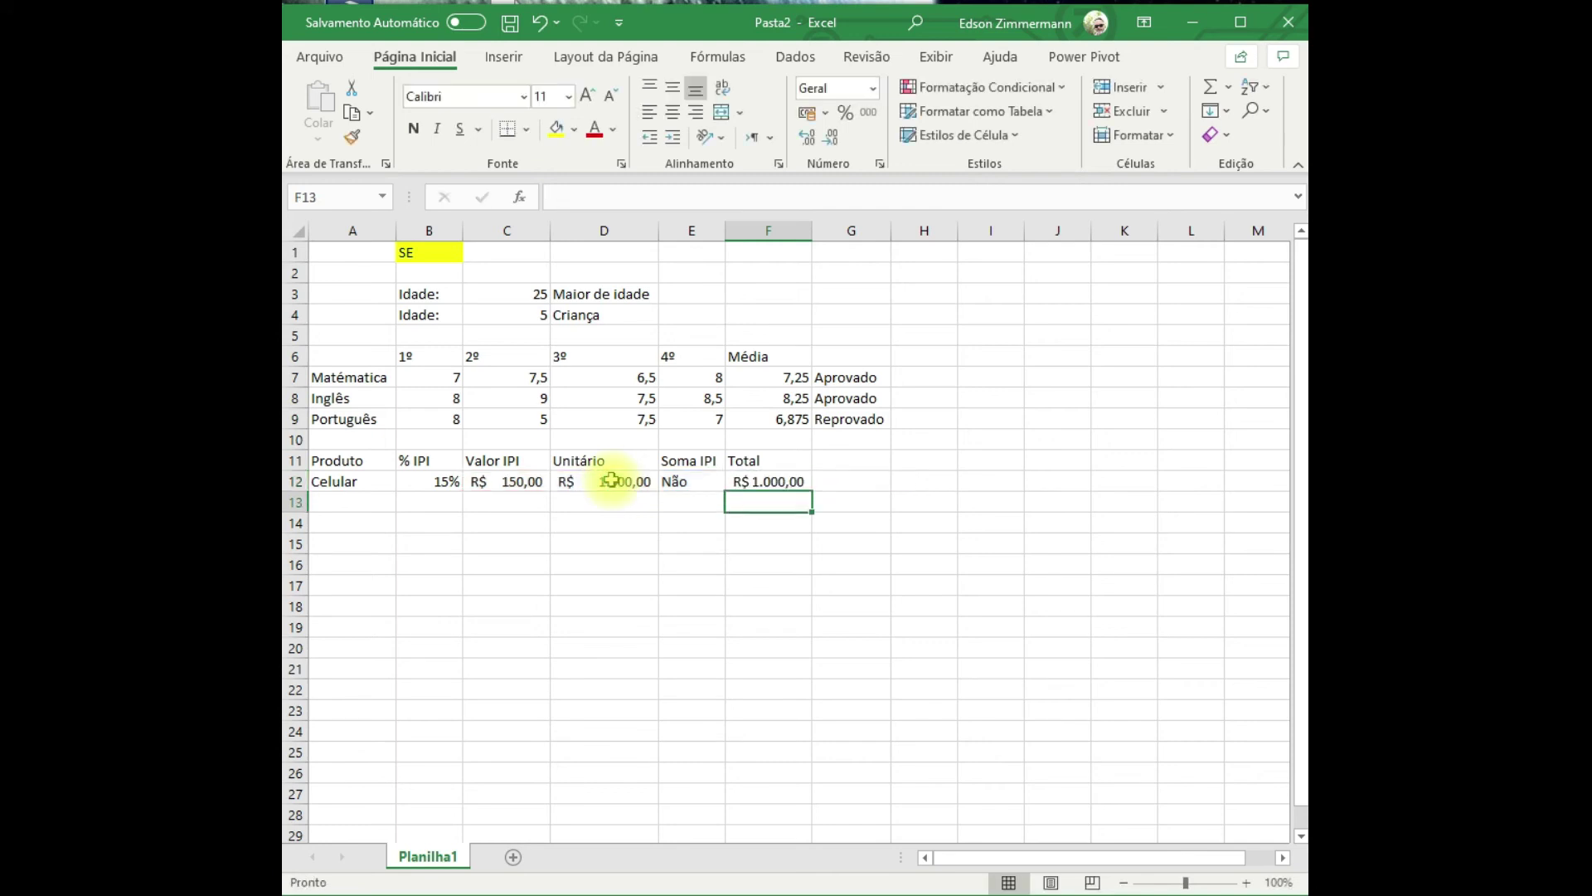
Set the Soma IPI value in cell E12 to "Sim".
key(Up)
key(Left)
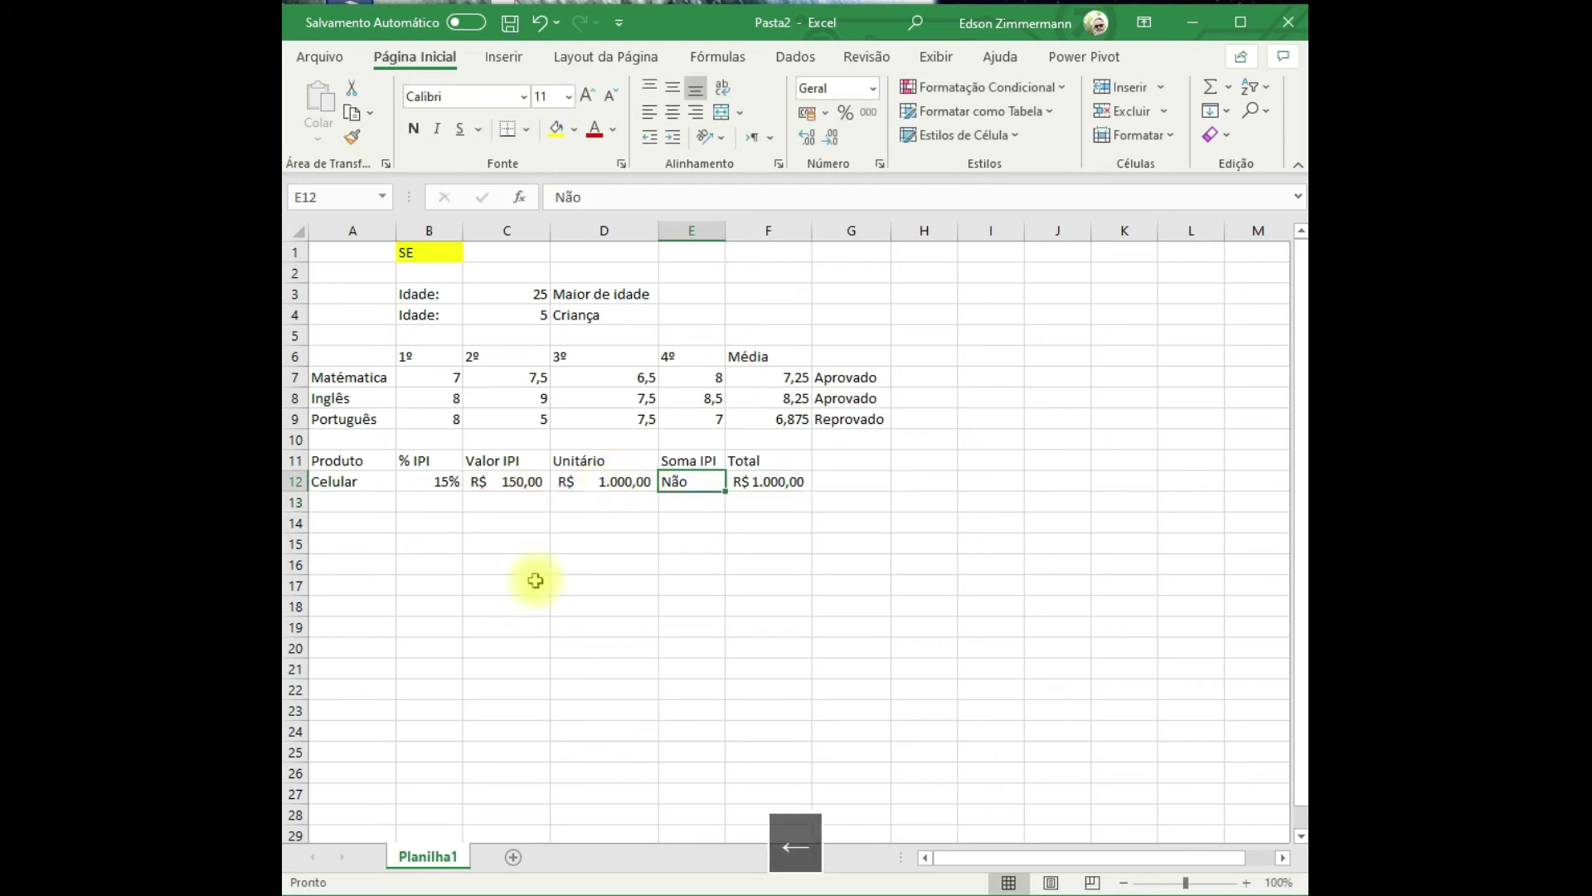
text(Sim)
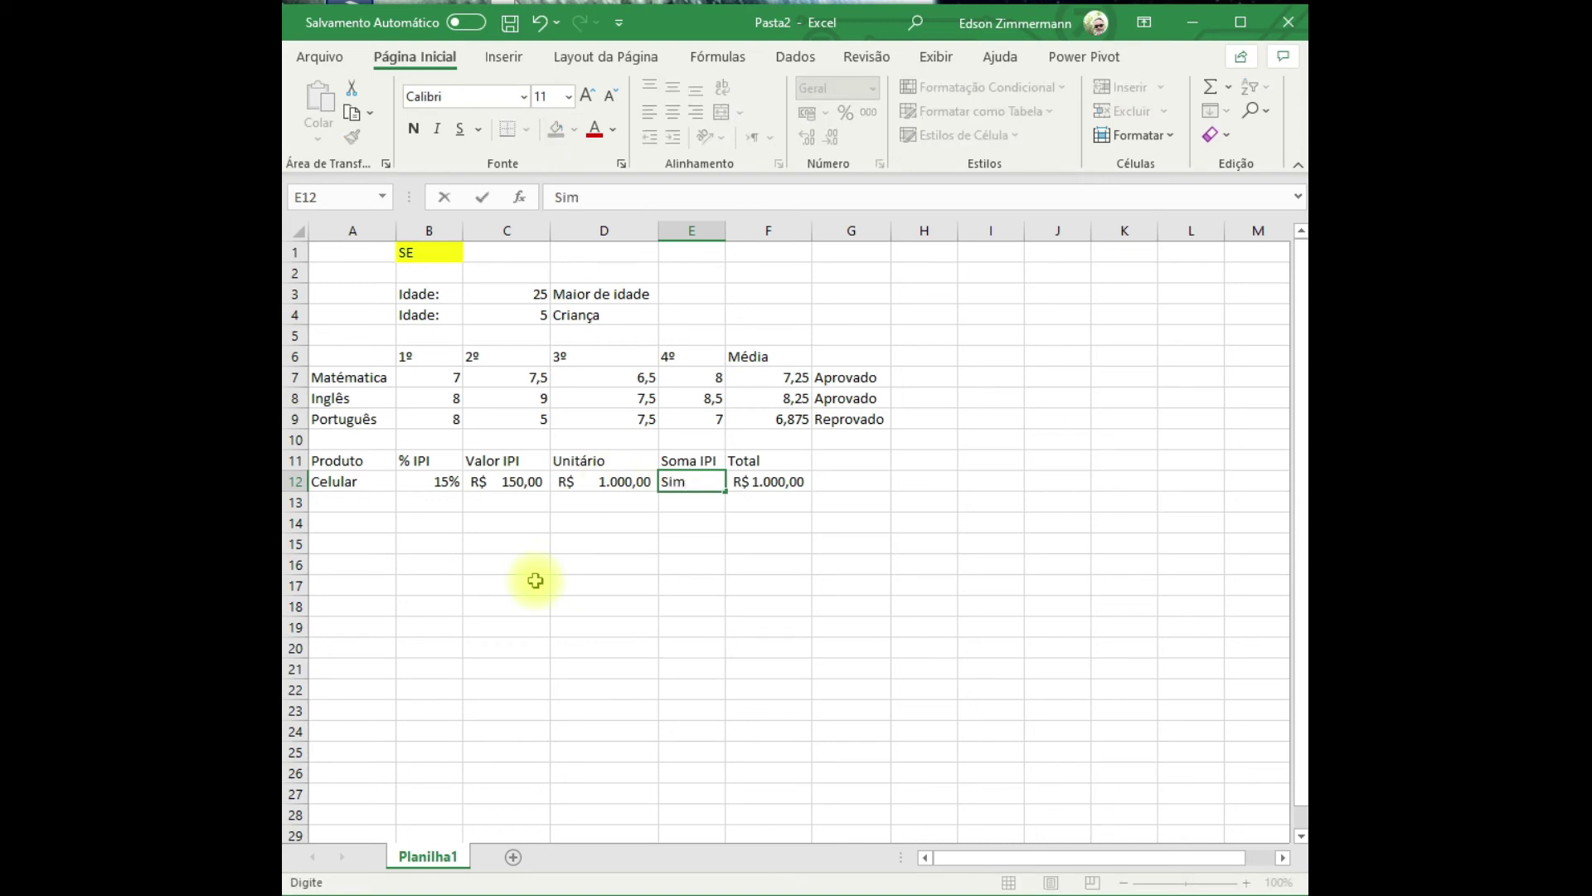
key(Return)
Check the recalculated Total in cell F12 and the cell references in its SE formula.
key(Up)
key(Right)
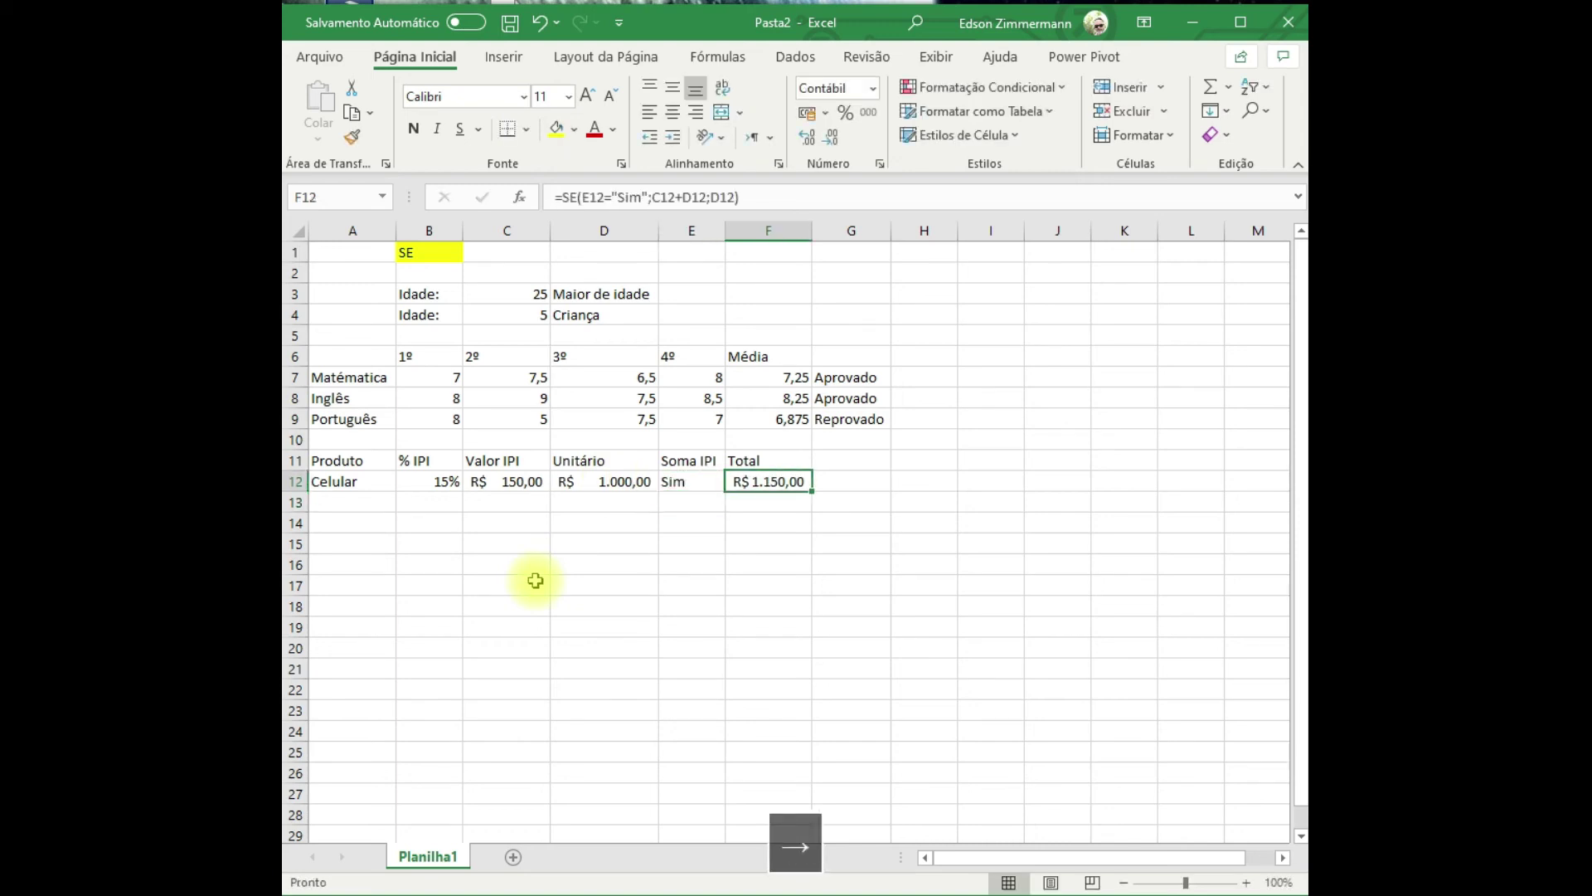
key(F2)
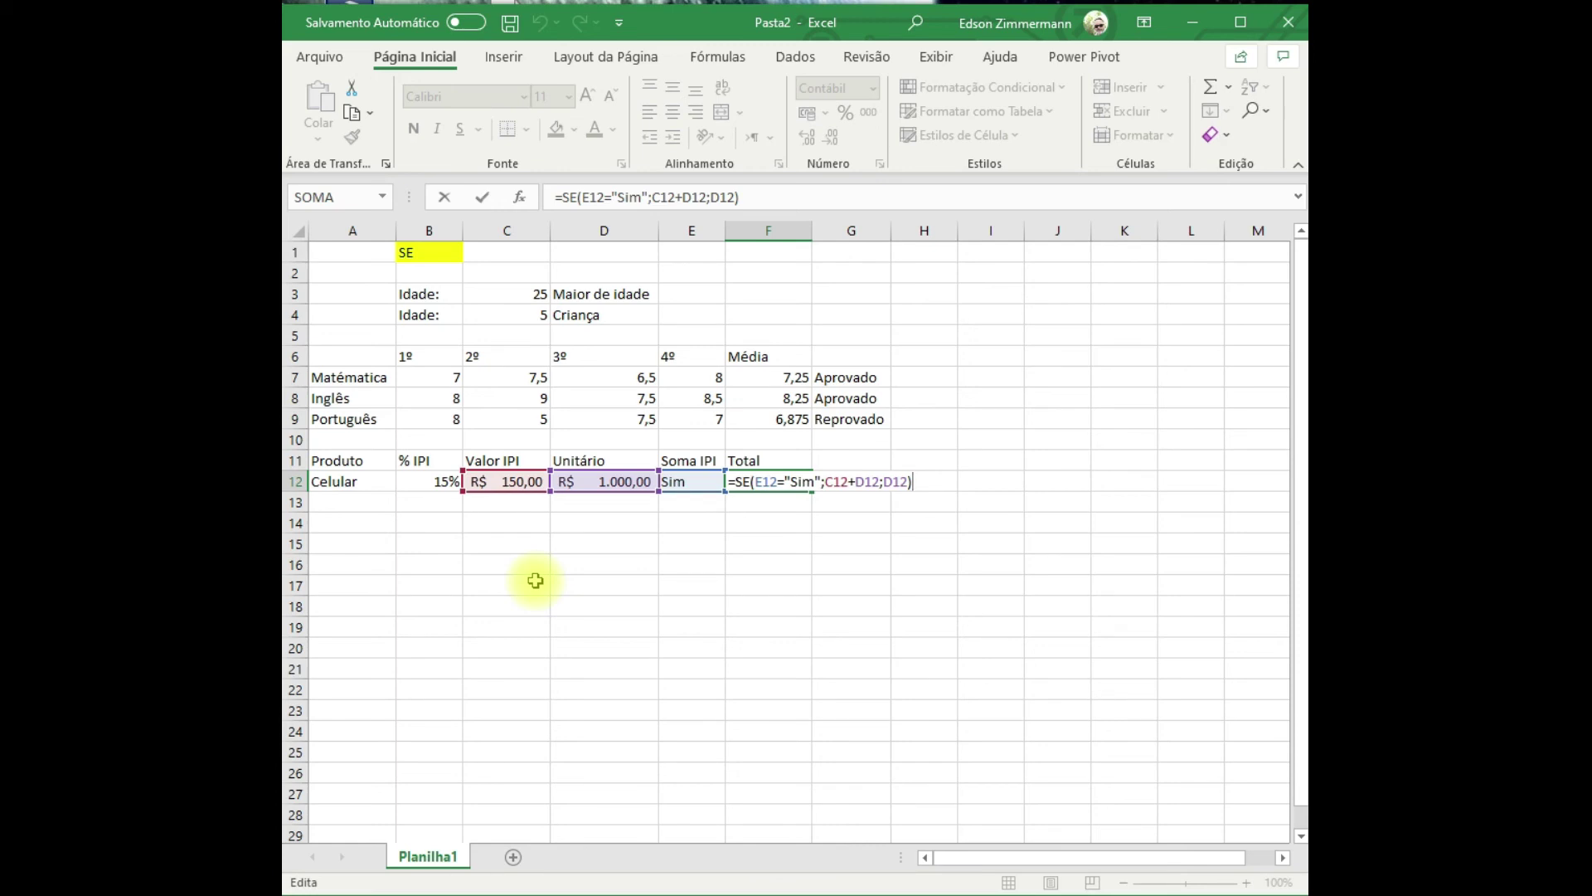
key(Escape)
key(Down)
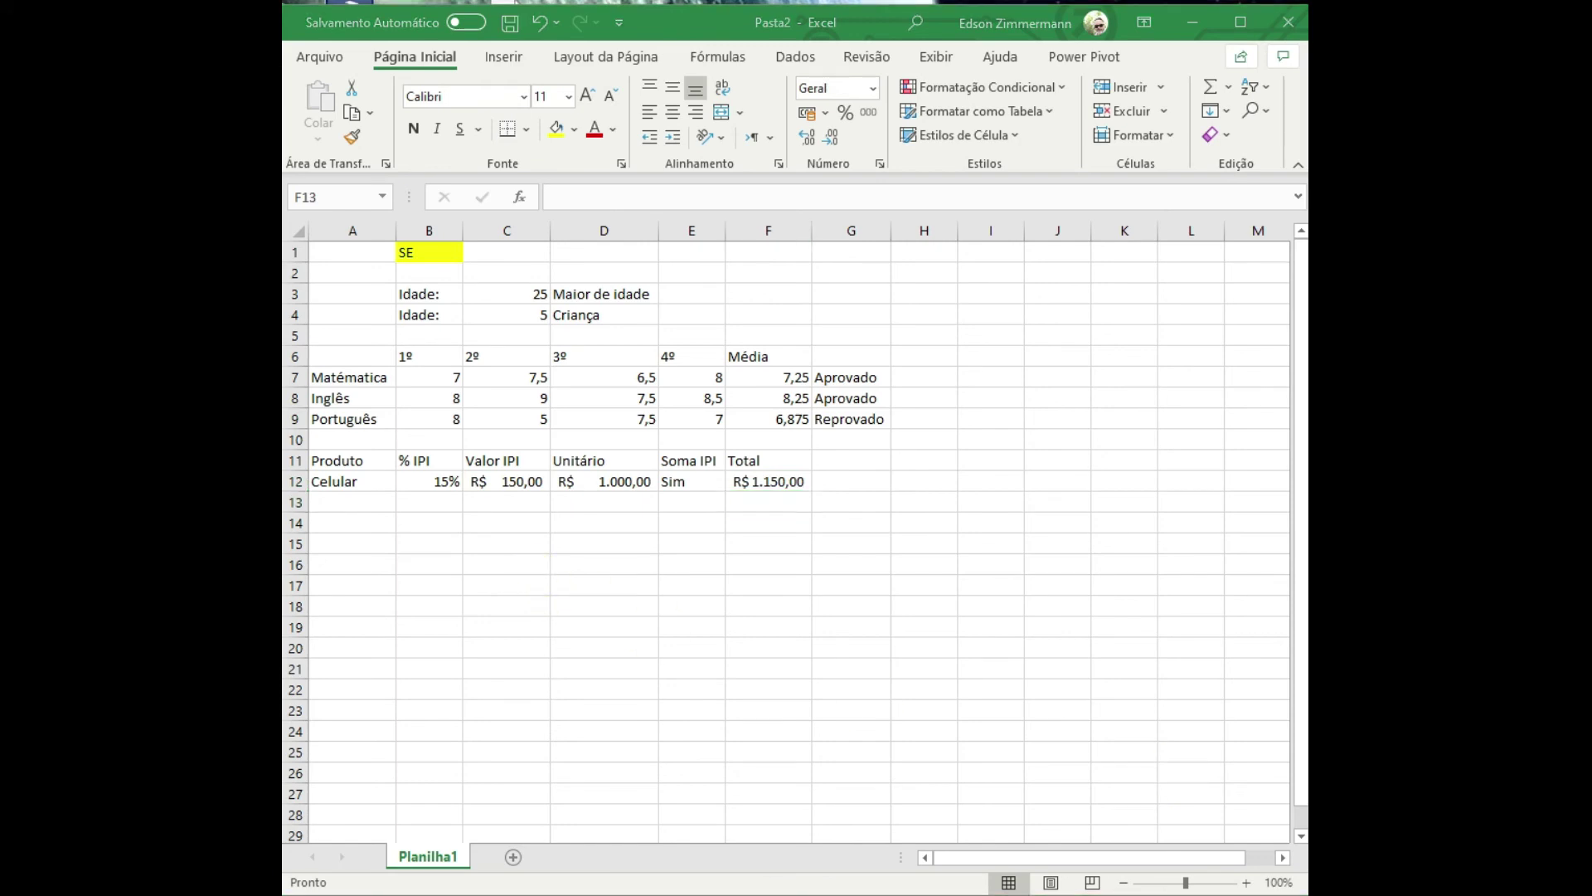
Copy the product table with the Opção IPI column into the sheet starting at cell A14.
key(ctrl+c)
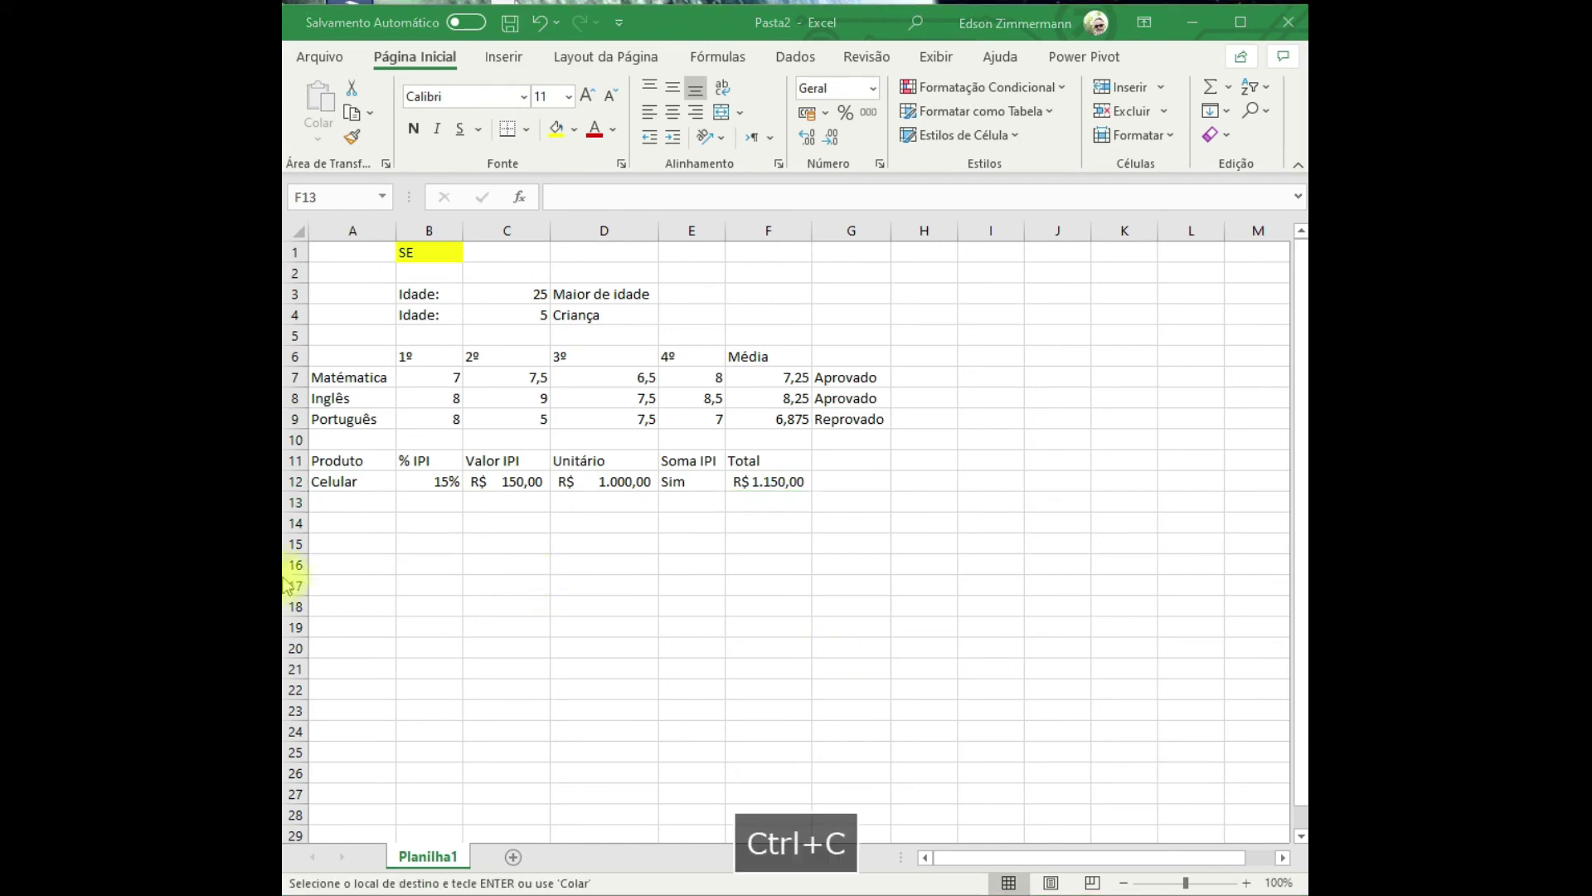
click(347, 523)
key(ctrl+v)
key(Escape)
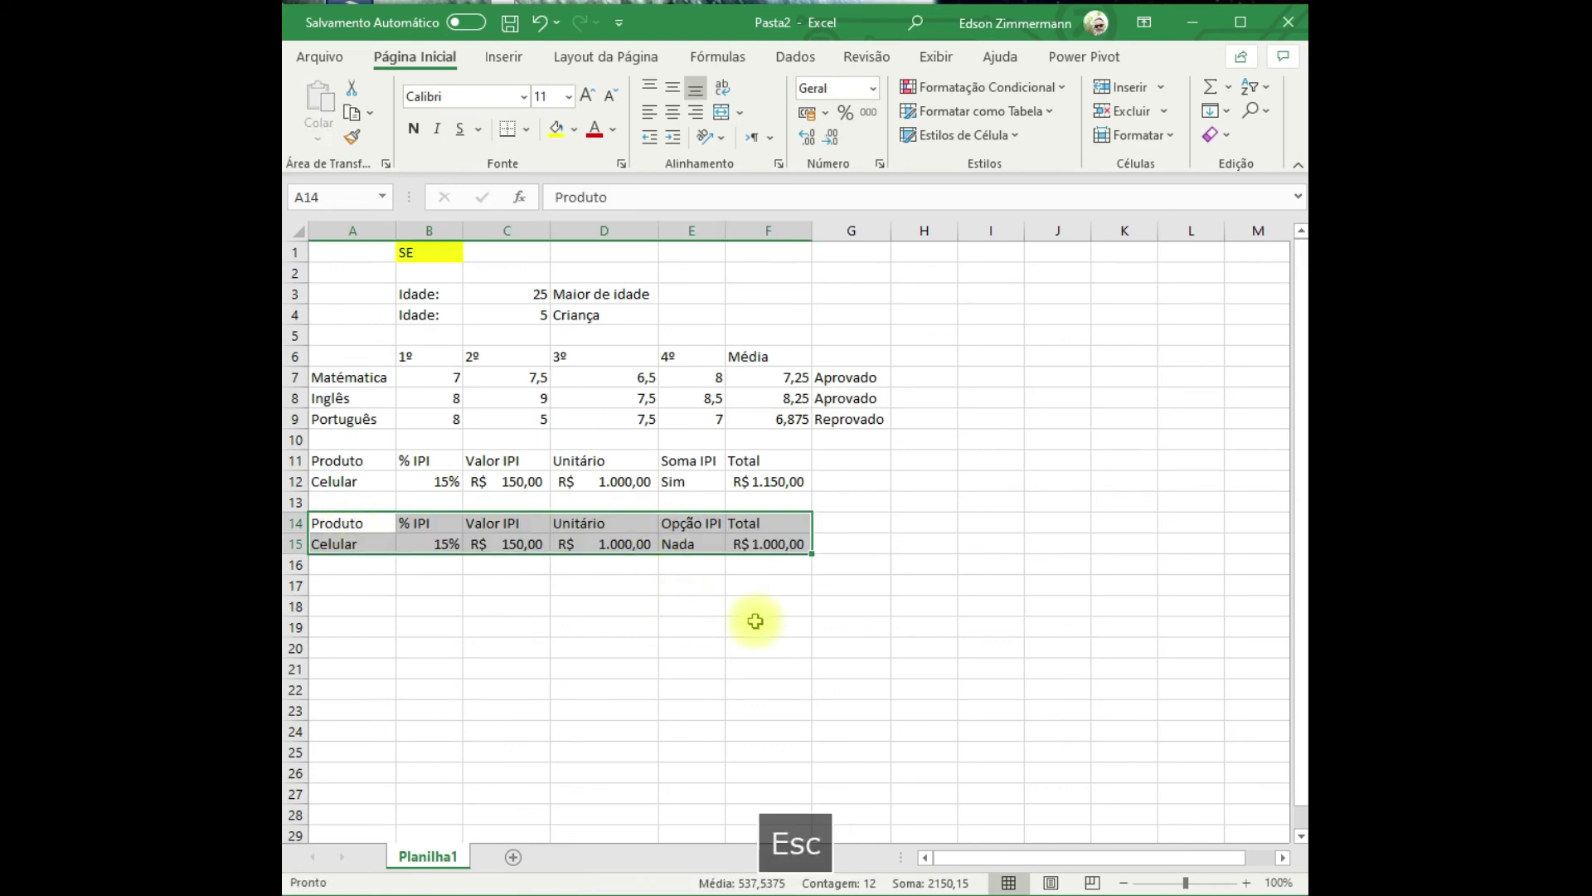
click(800, 590)
Set the Opção IPI value in cell E15 to "Soma".
click(711, 544)
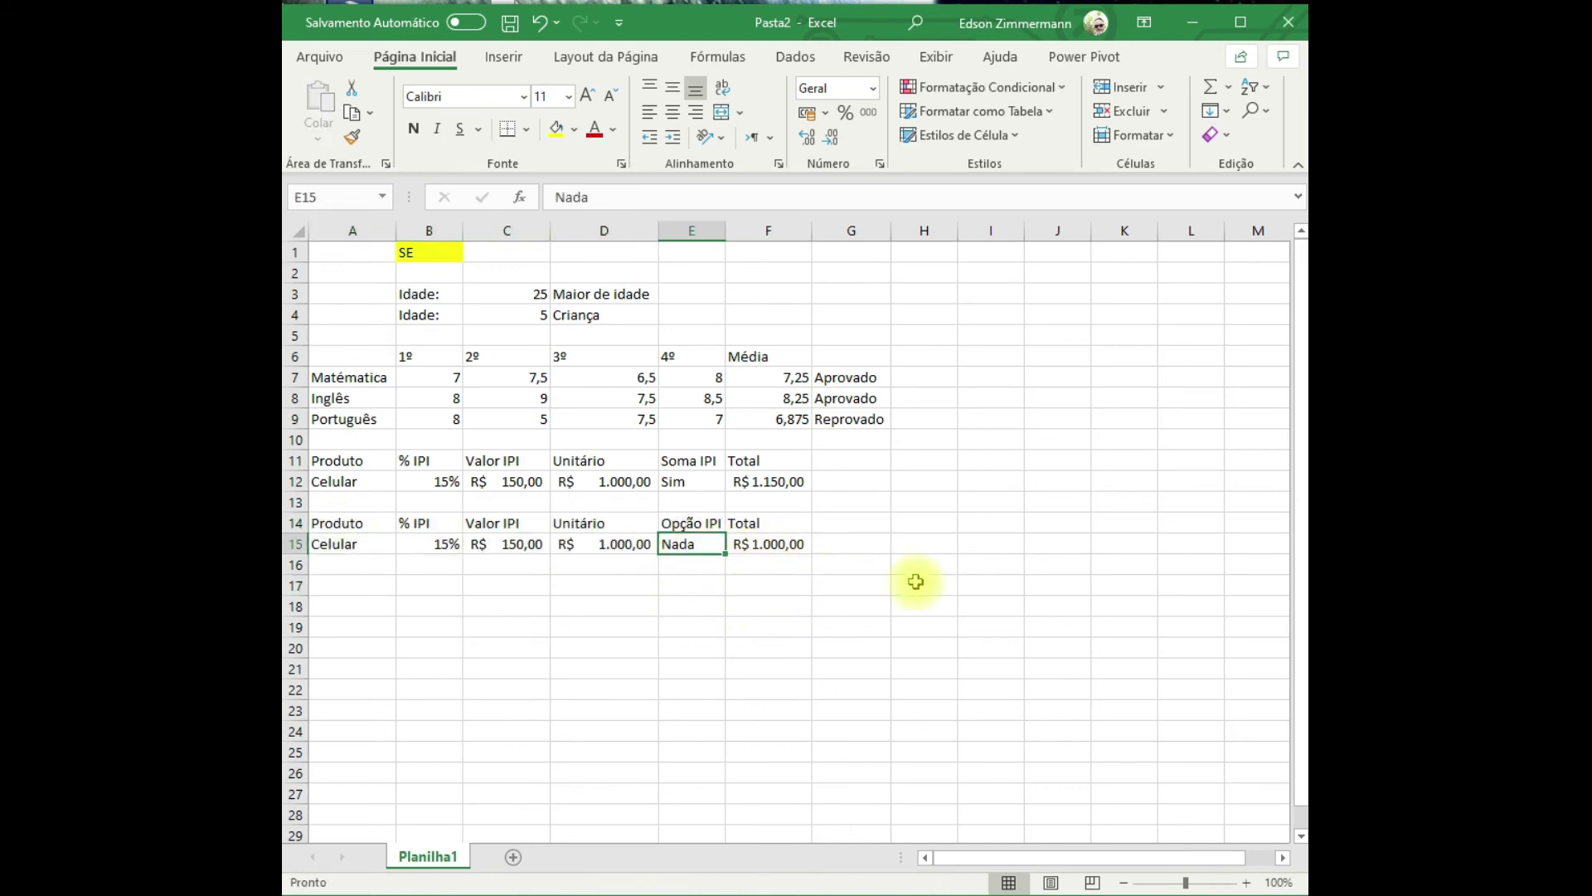
text(Soma)
key(Return)
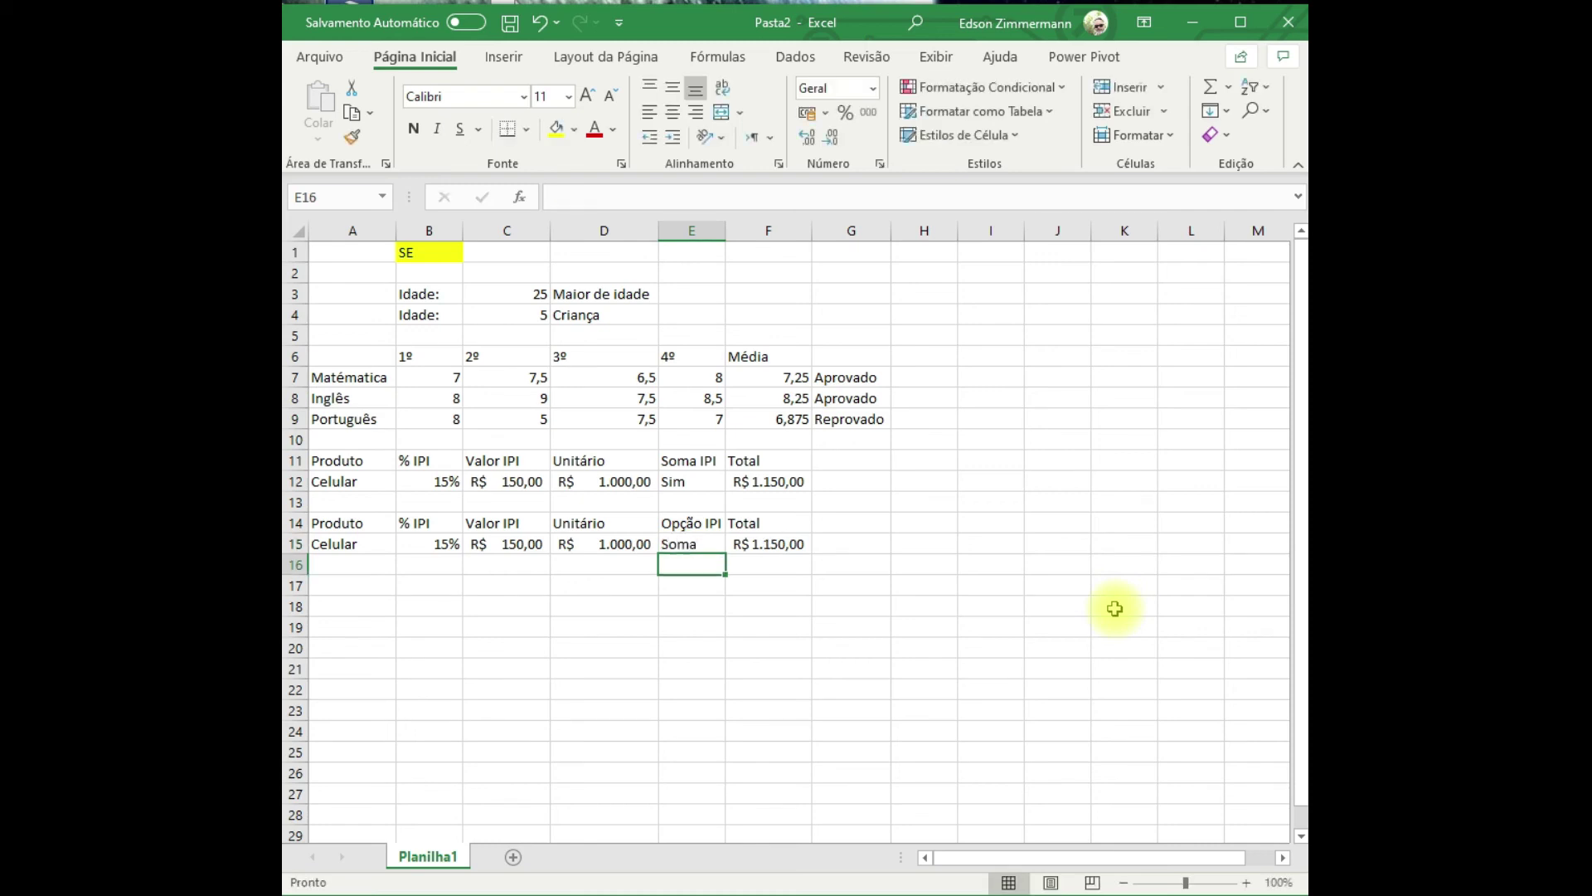
Set the Opção IPI value in cell E15 to "Subtrai".
key(Up)
text(S)
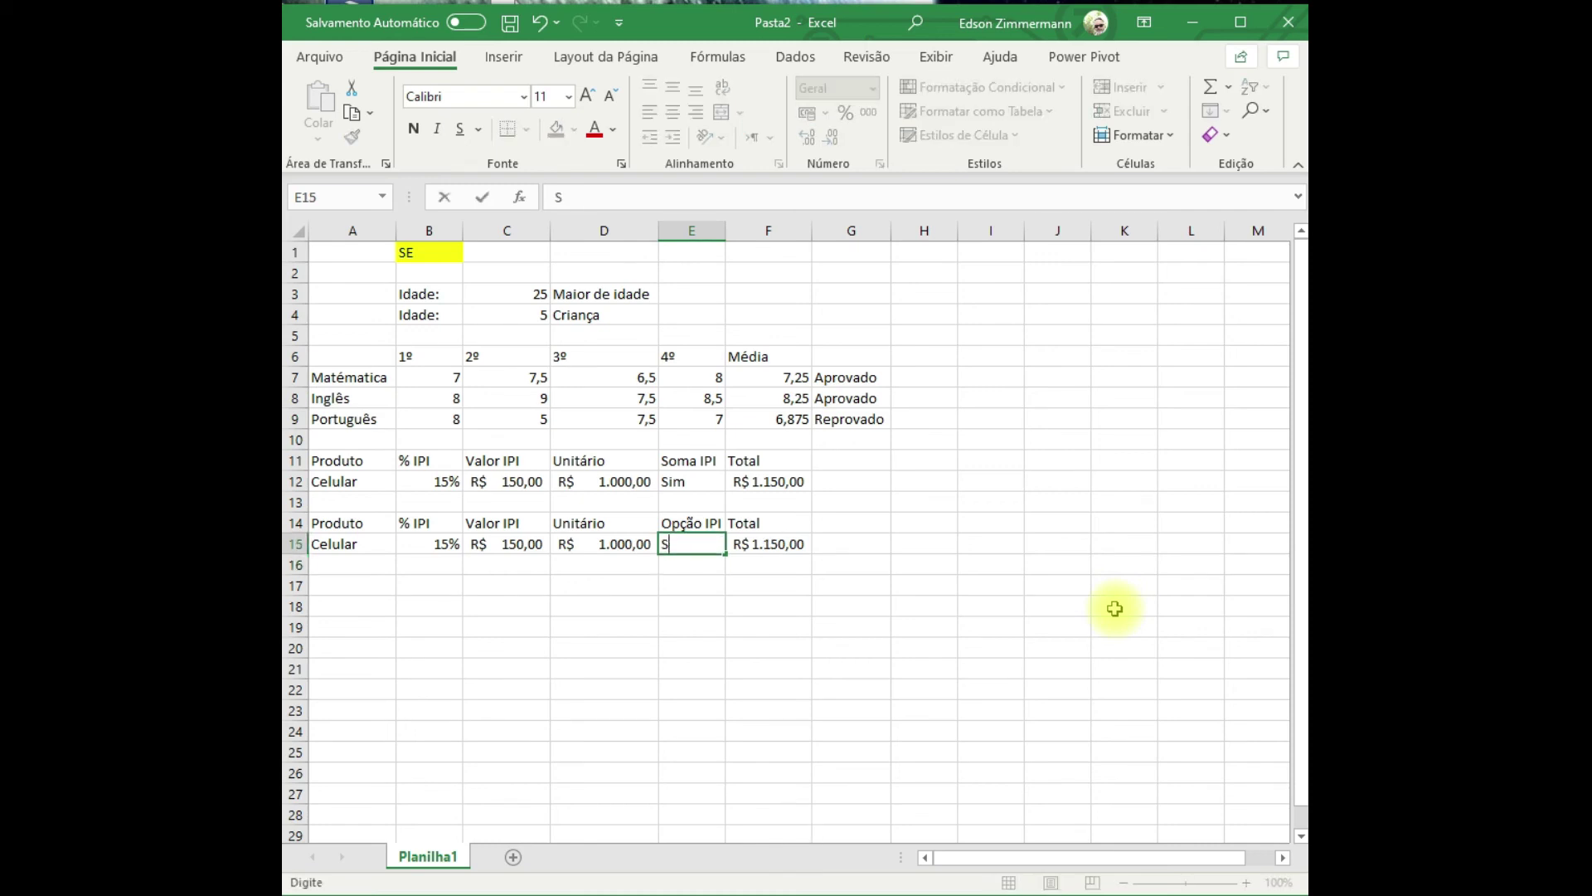
text(ubtrai)
key(Return)
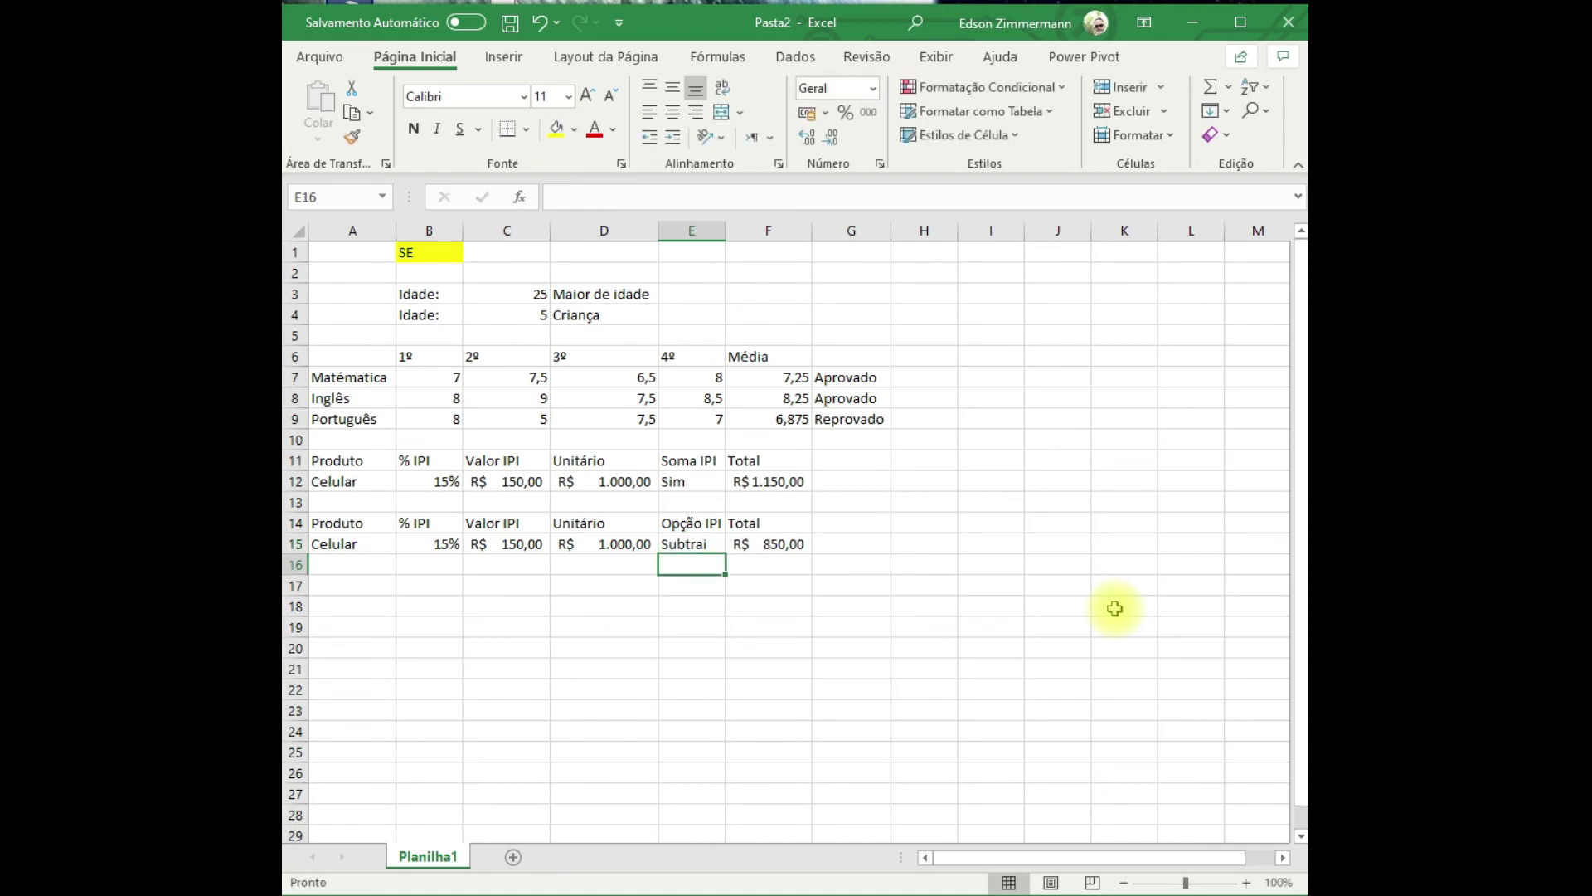
Examine the cells of row 15 and the nested SE formula behind the Total cell F15.
key(Up)
key(Left)
key(Left)
key(Right)
key(Right)
key(Right)
key(Right)
key(Left)
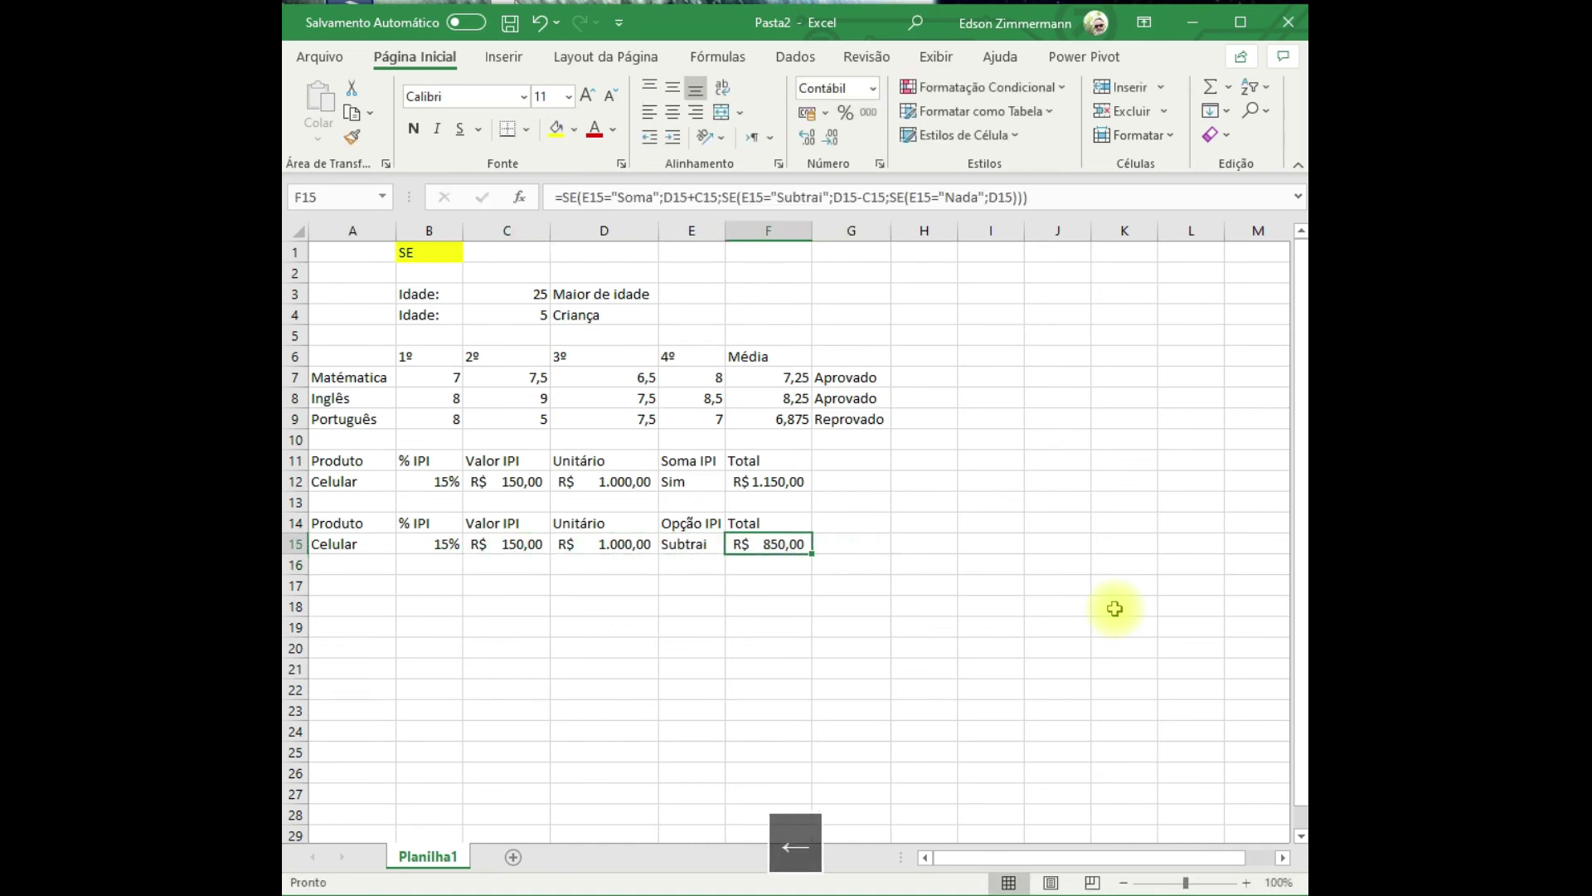
key(F2)
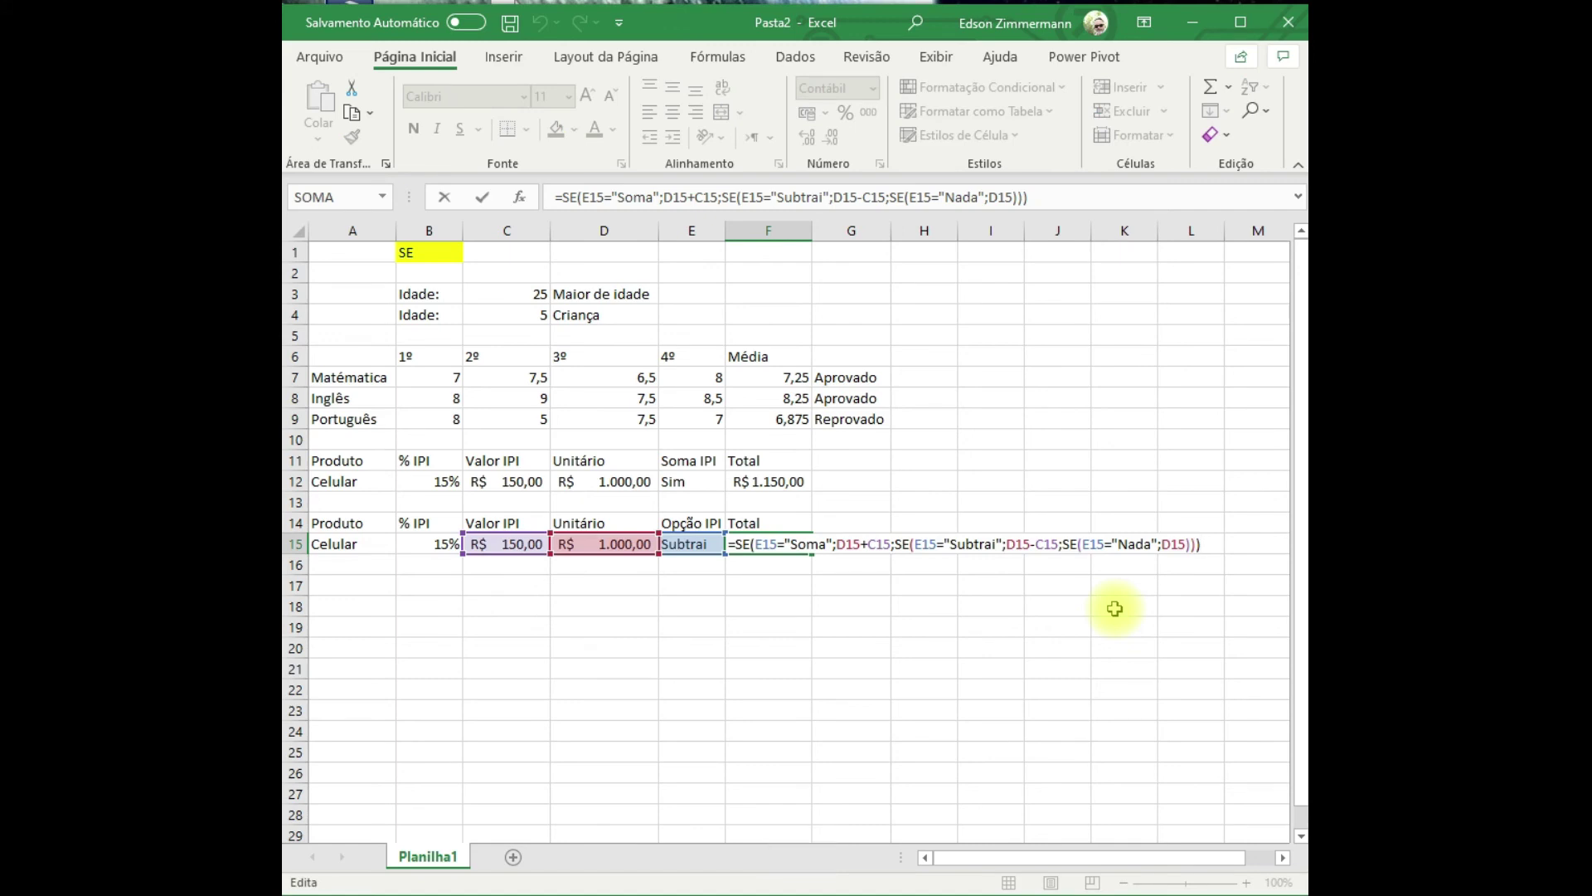
key(Return)
key(Up)
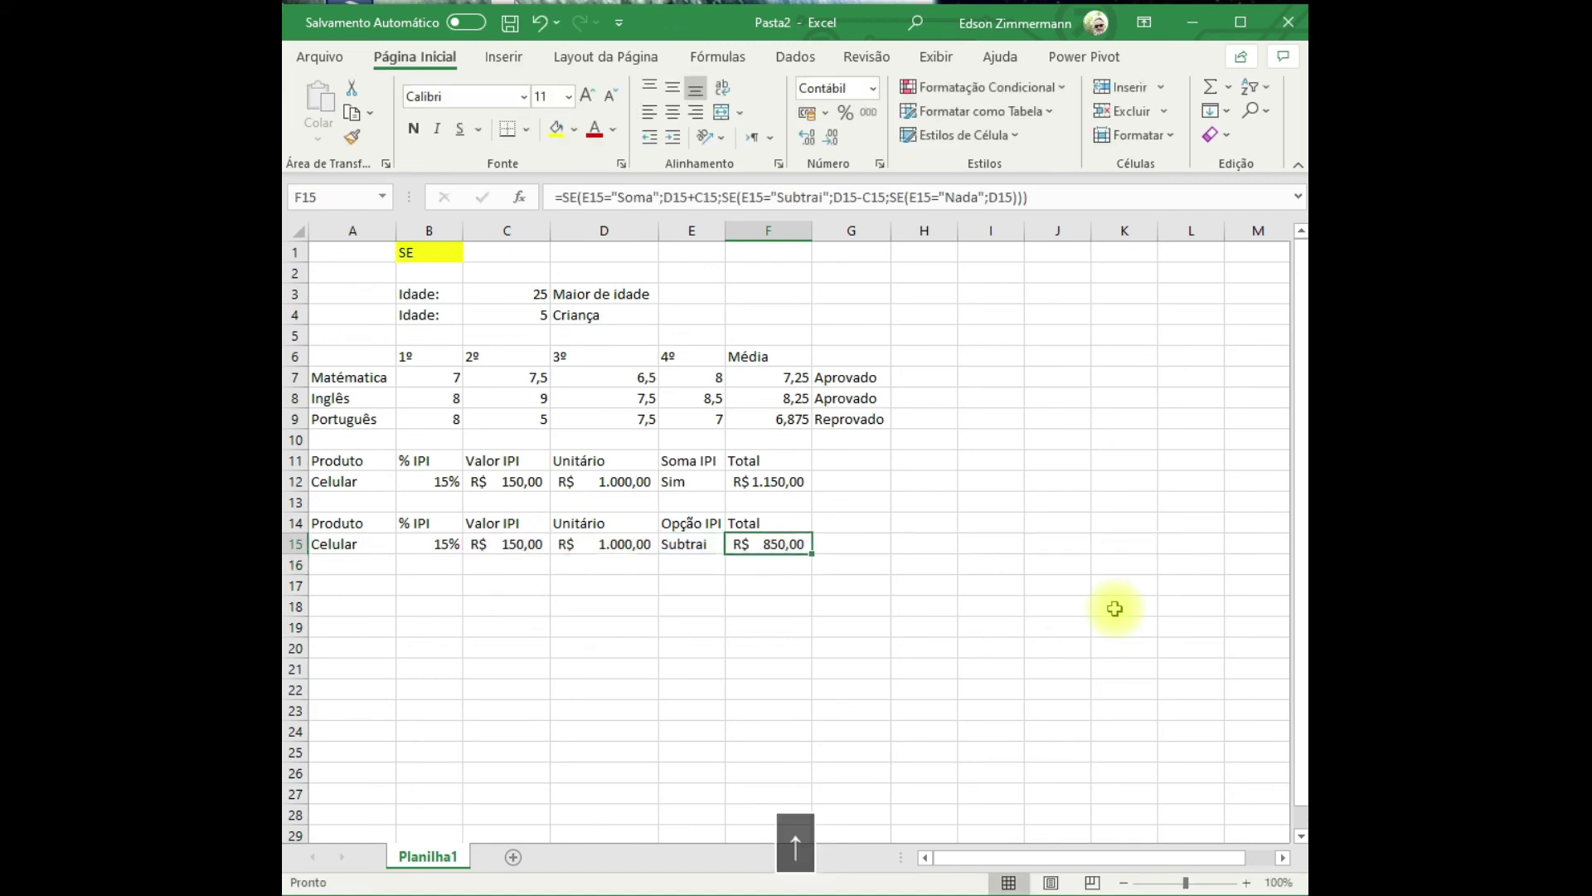
Clear the Total cell F15 and begin a new SE formula that returns C15+D15 when E15="Soma".
key(Delete)
text(=se()
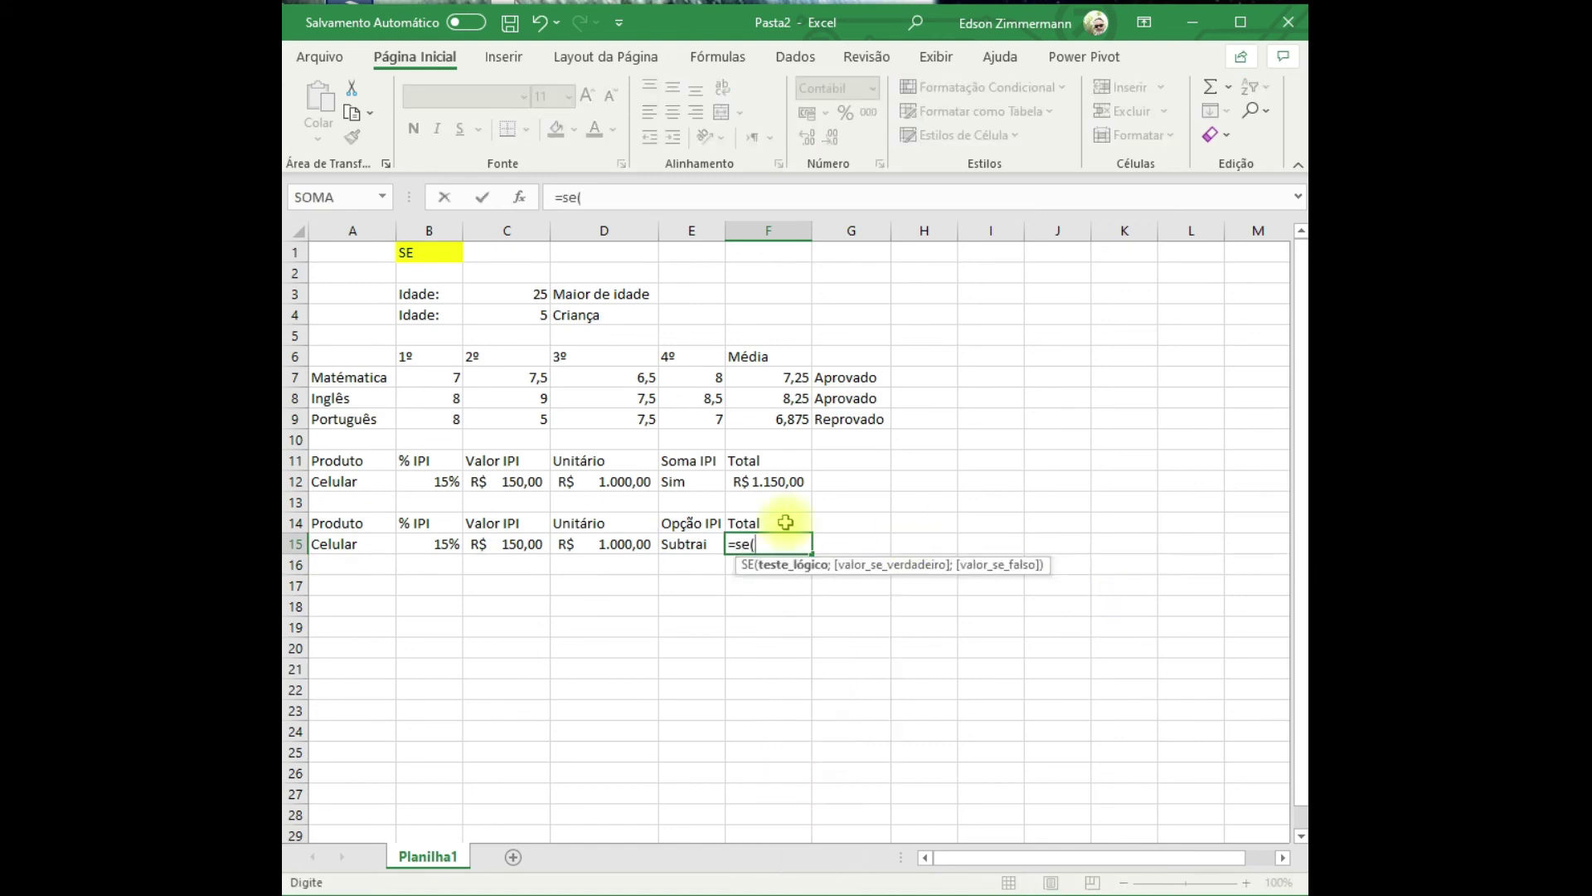
click(681, 544)
text(=)
text("S)
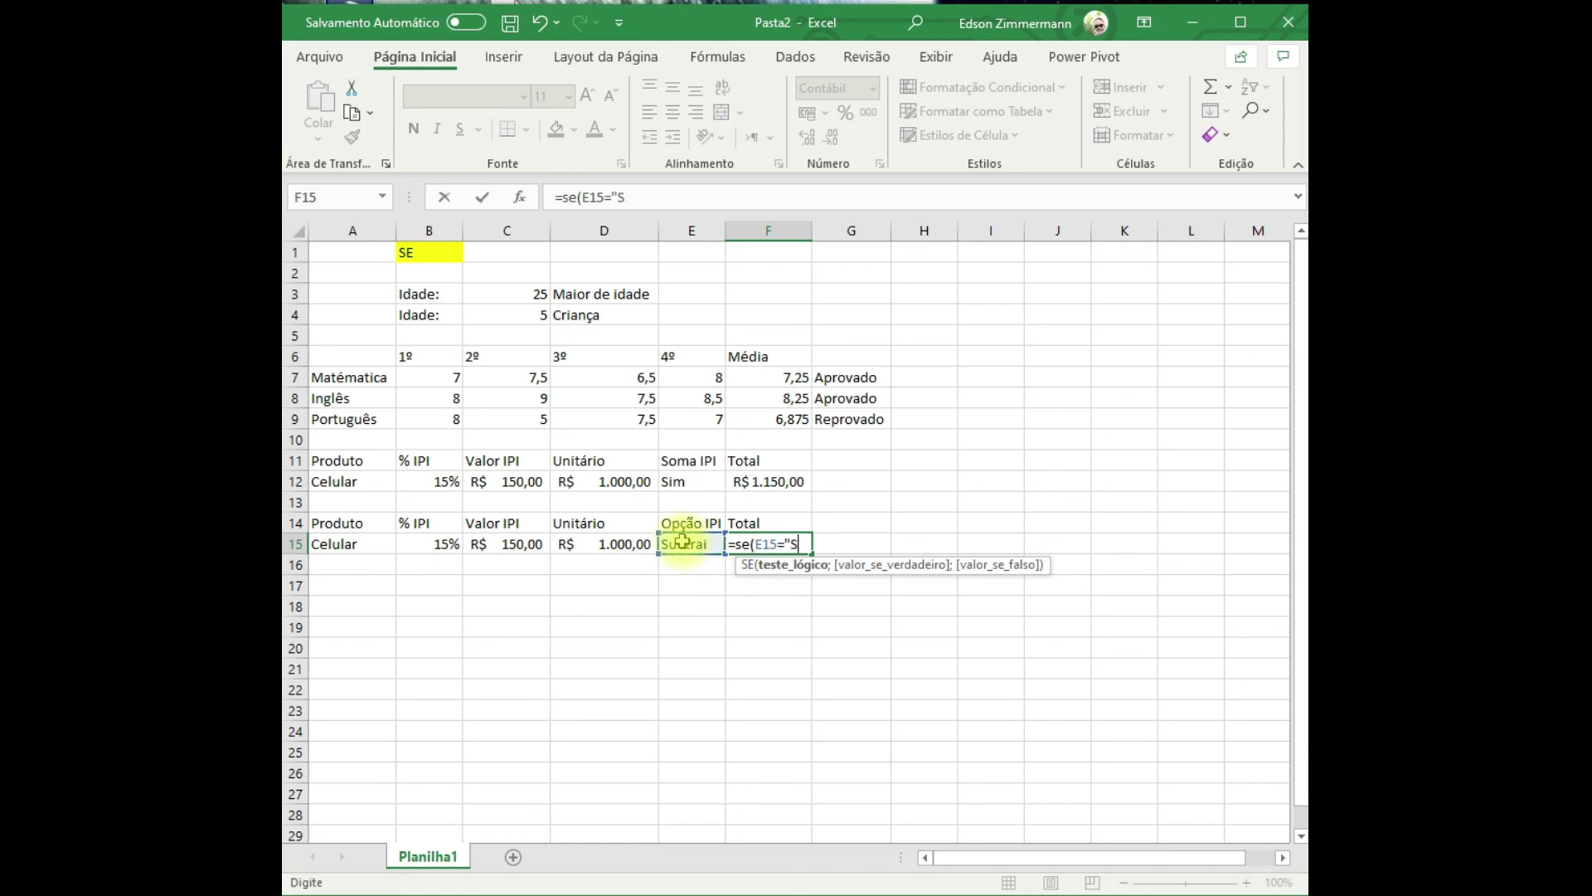
text(oma";)
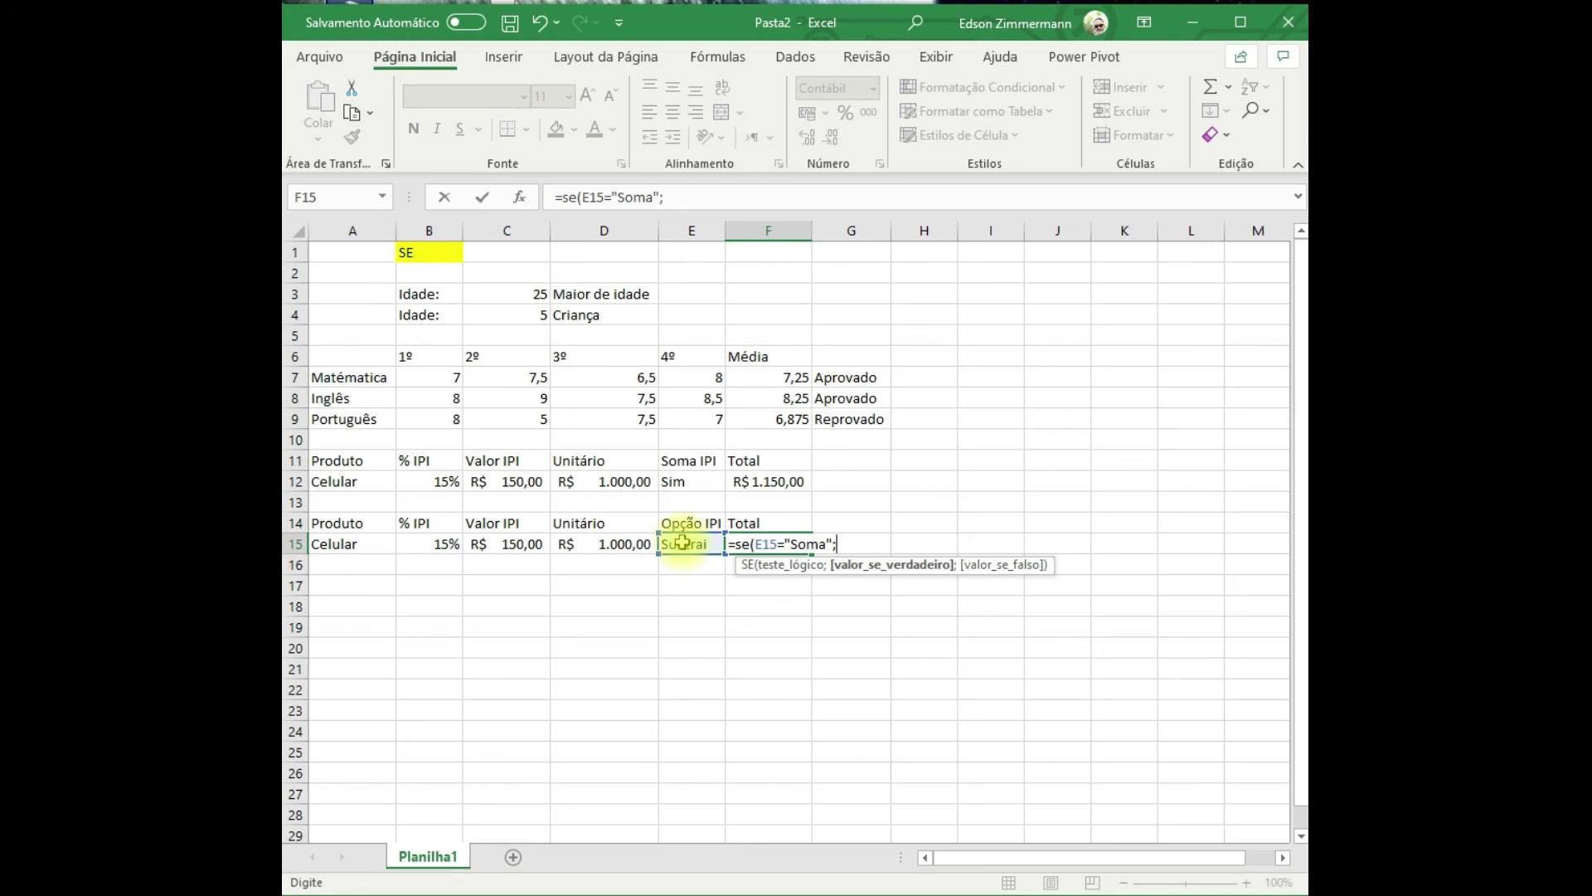
click(527, 548)
text(+)
click(603, 545)
Extend the Total formula in F15 with a nested SE that returns D15-C15 when E15="Subtrai".
text(;se)
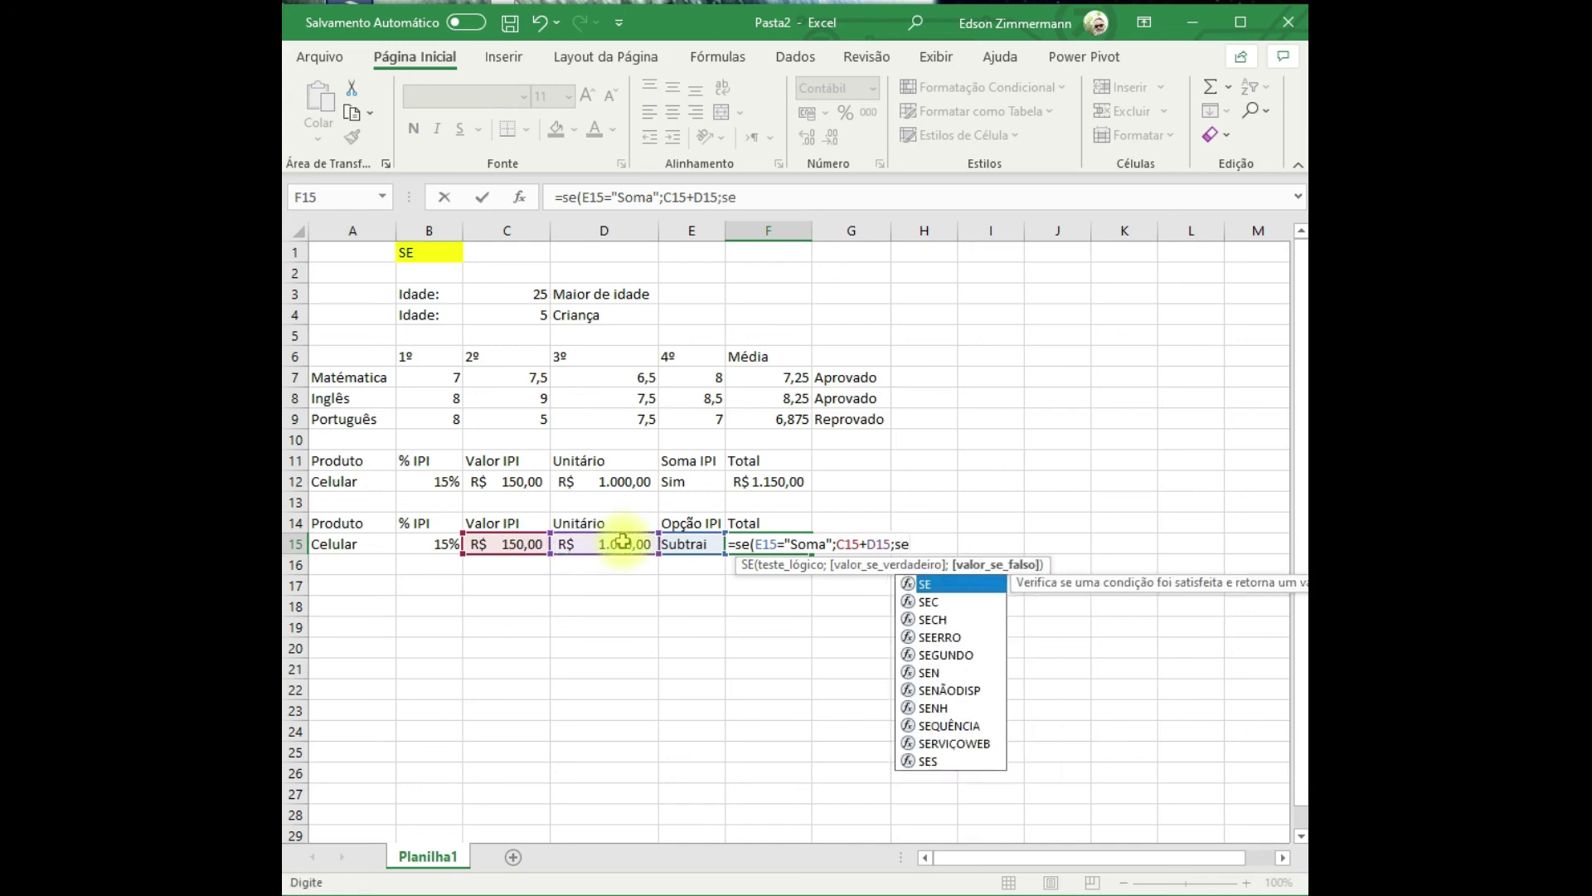
text(()
click(687, 544)
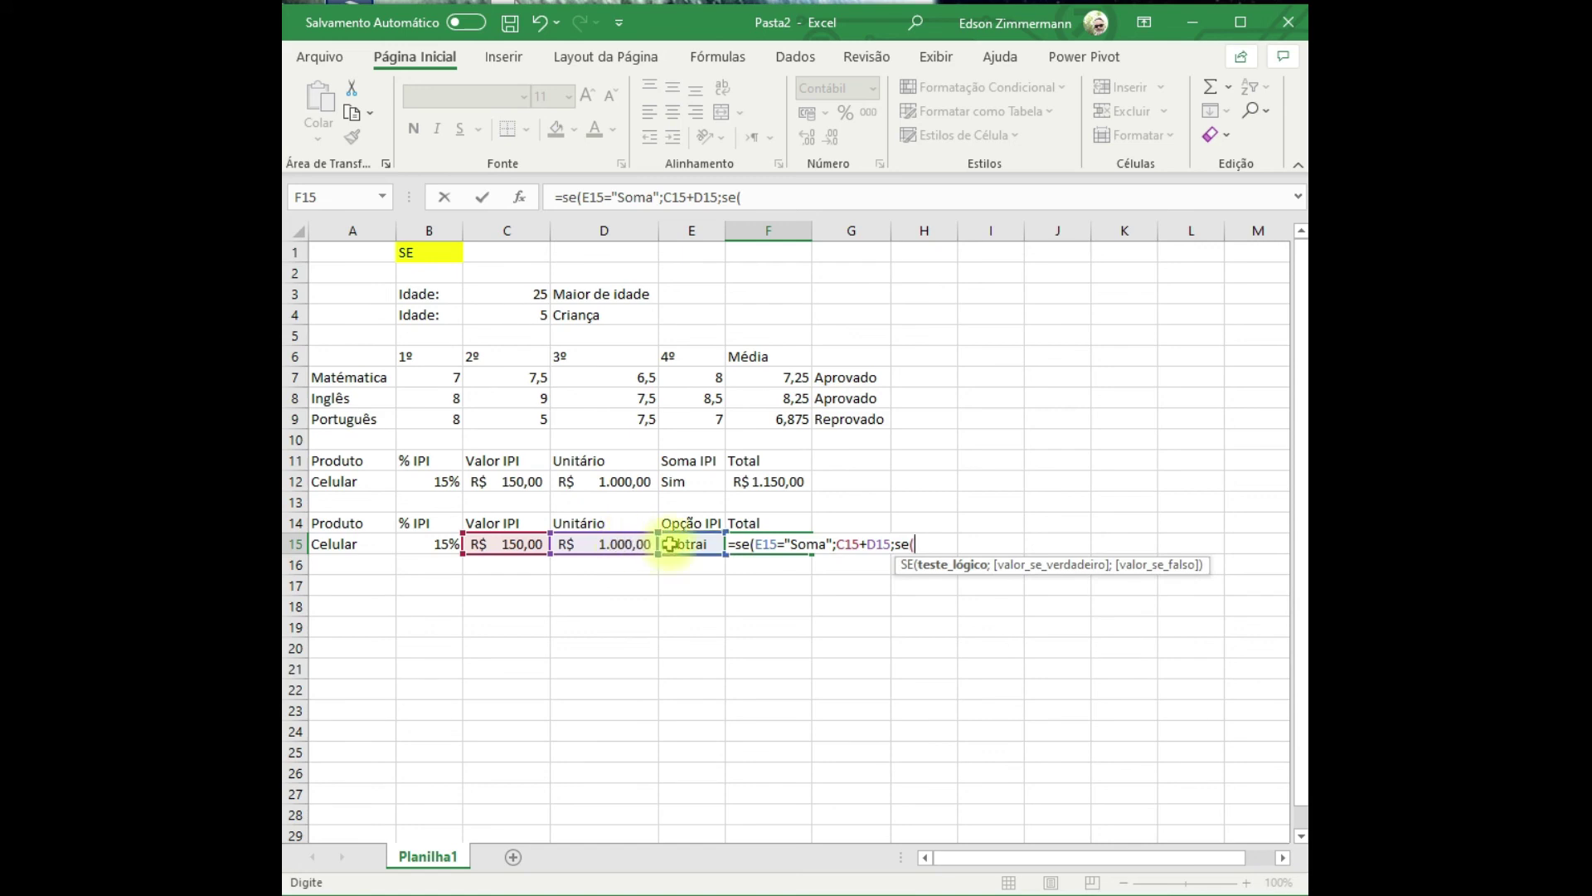
text(=")
text(S)
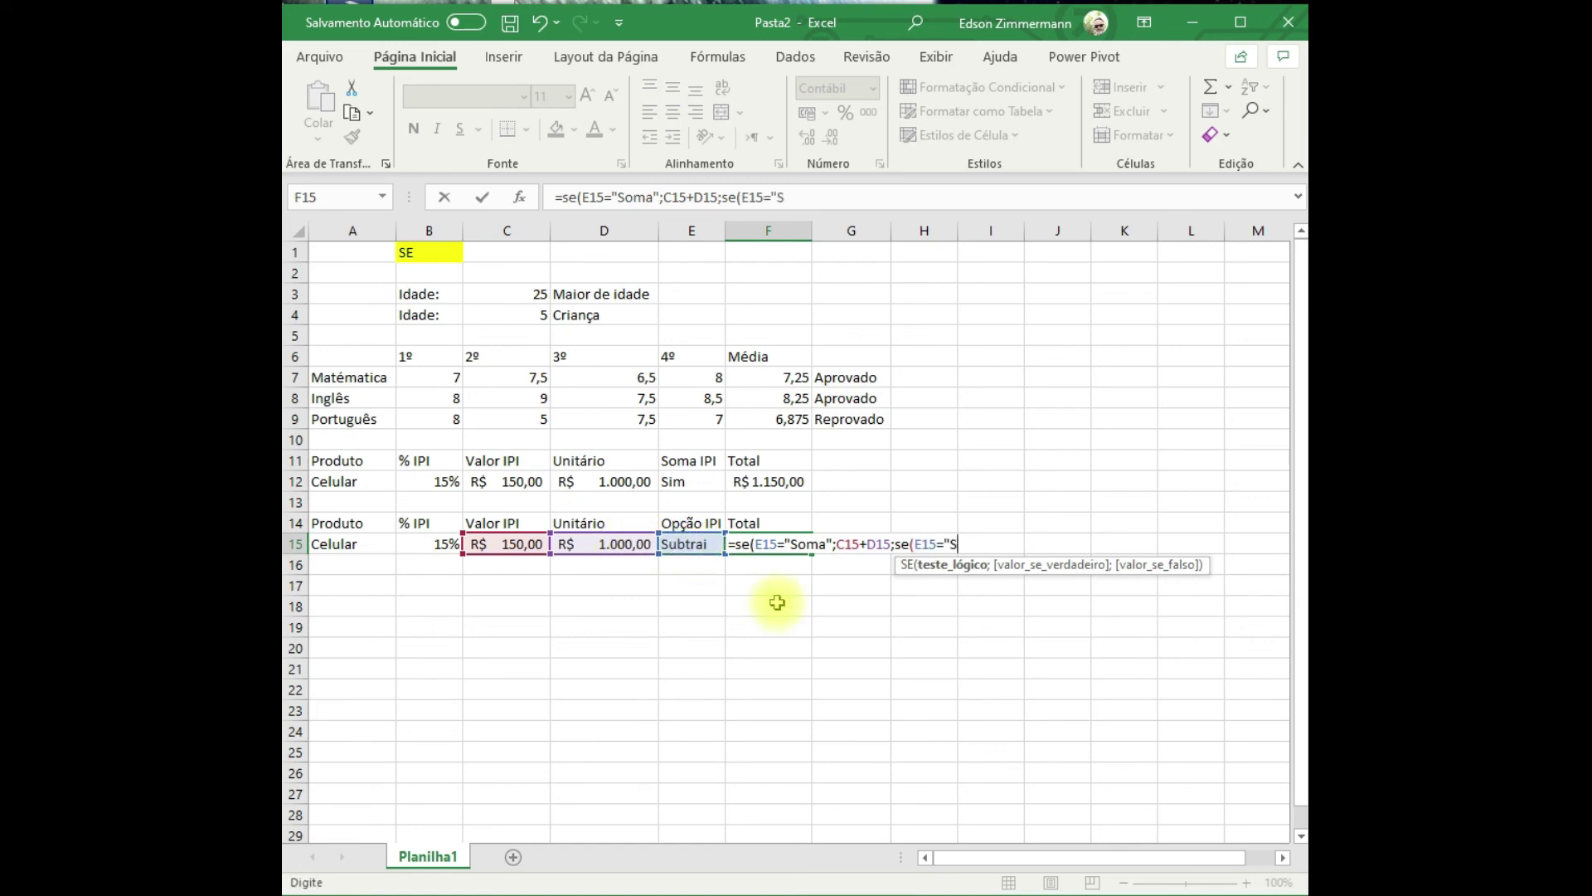
text(ubtrai";)
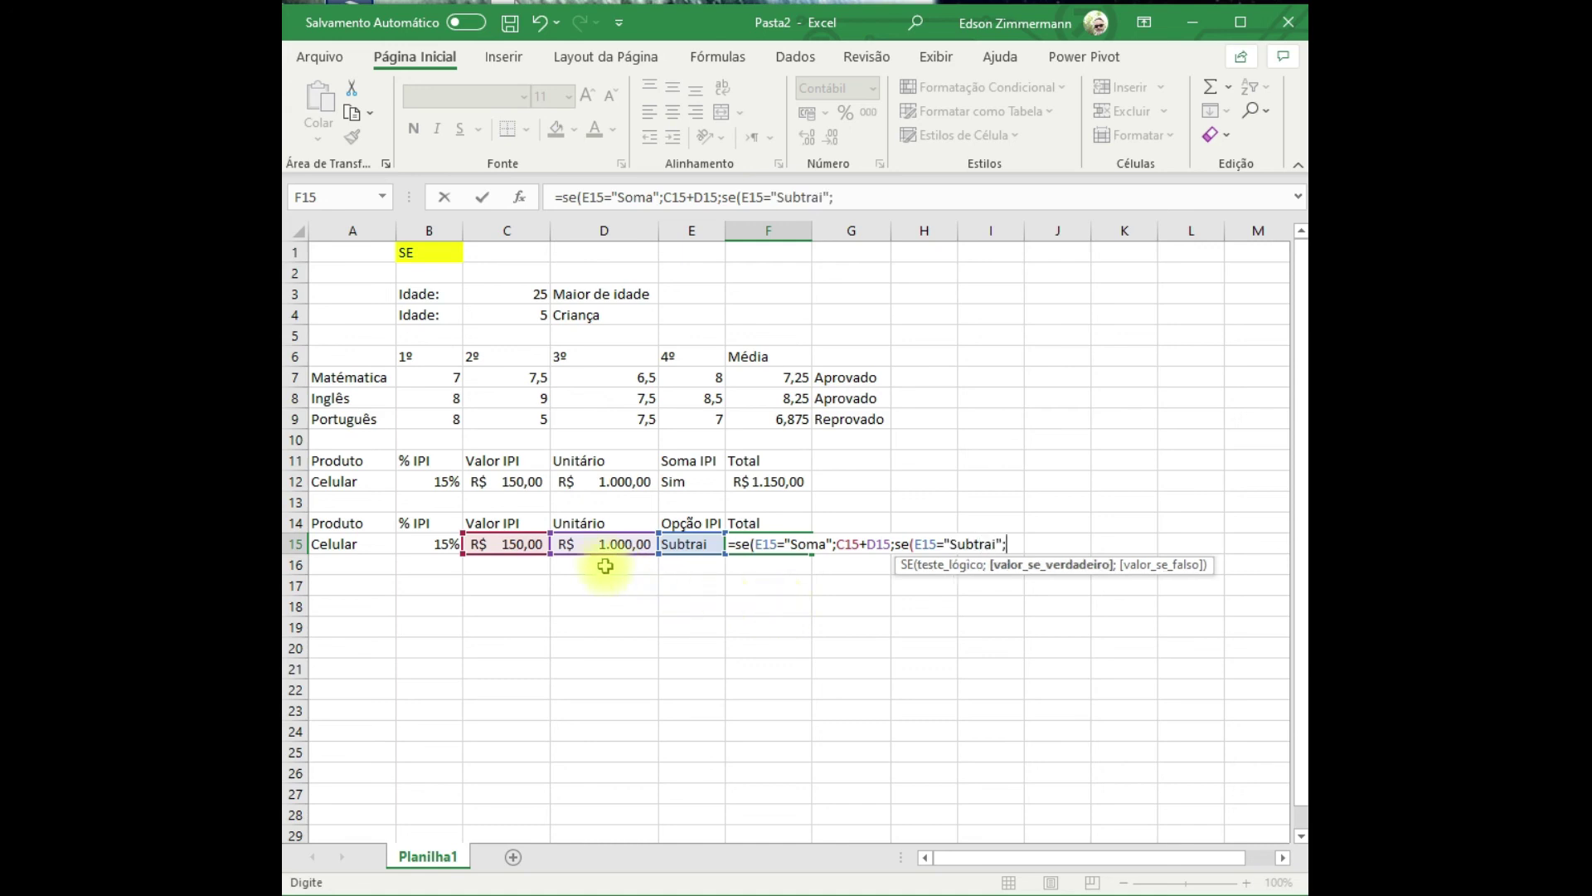
click(620, 544)
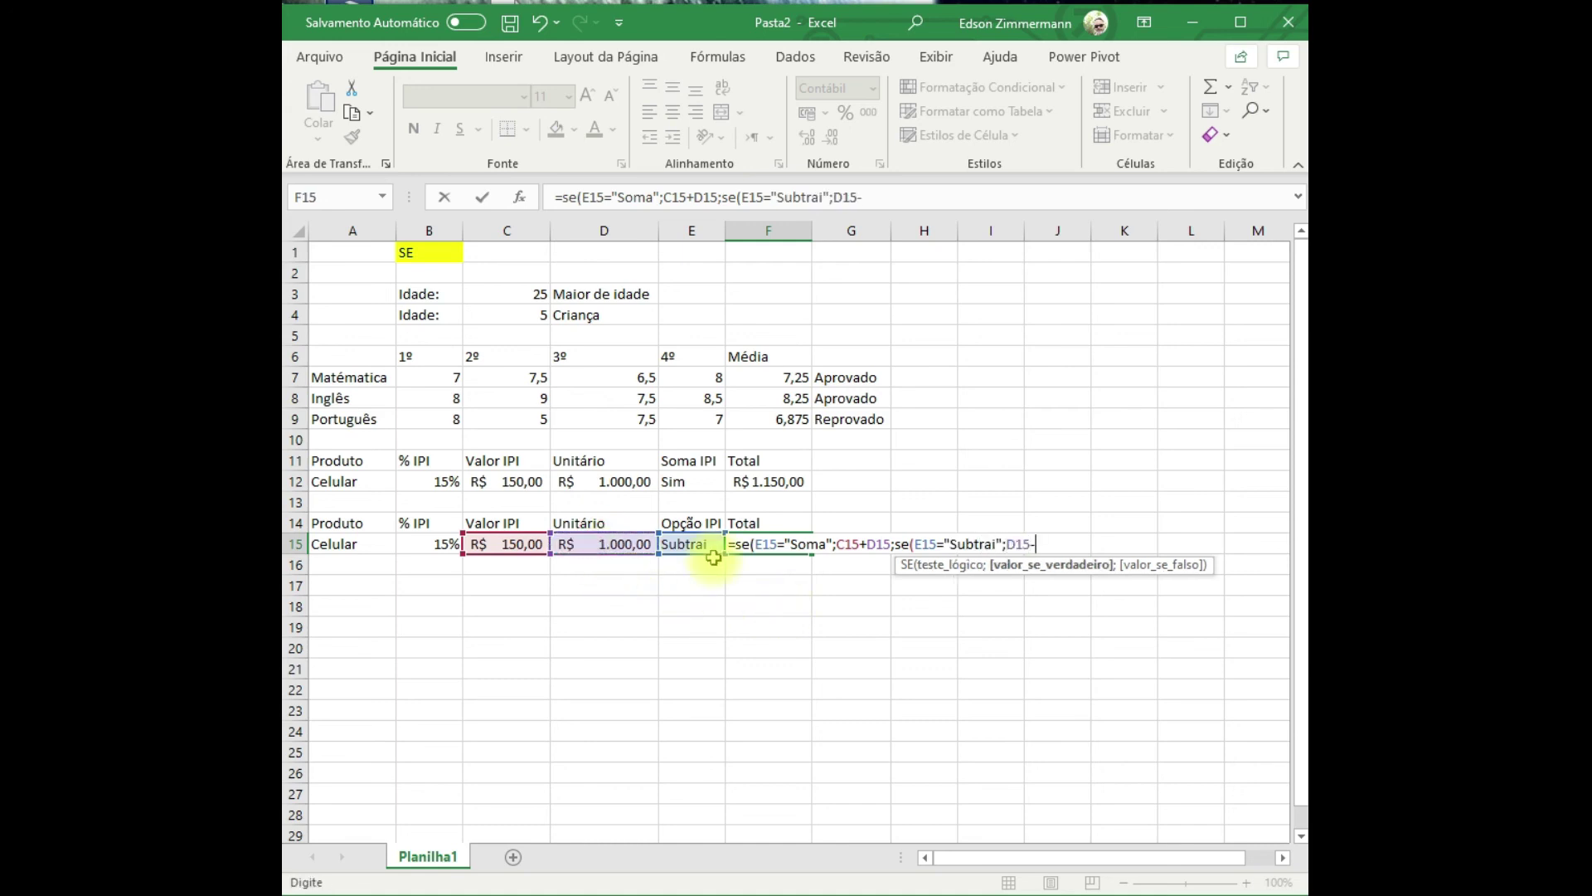
text(-)
click(512, 544)
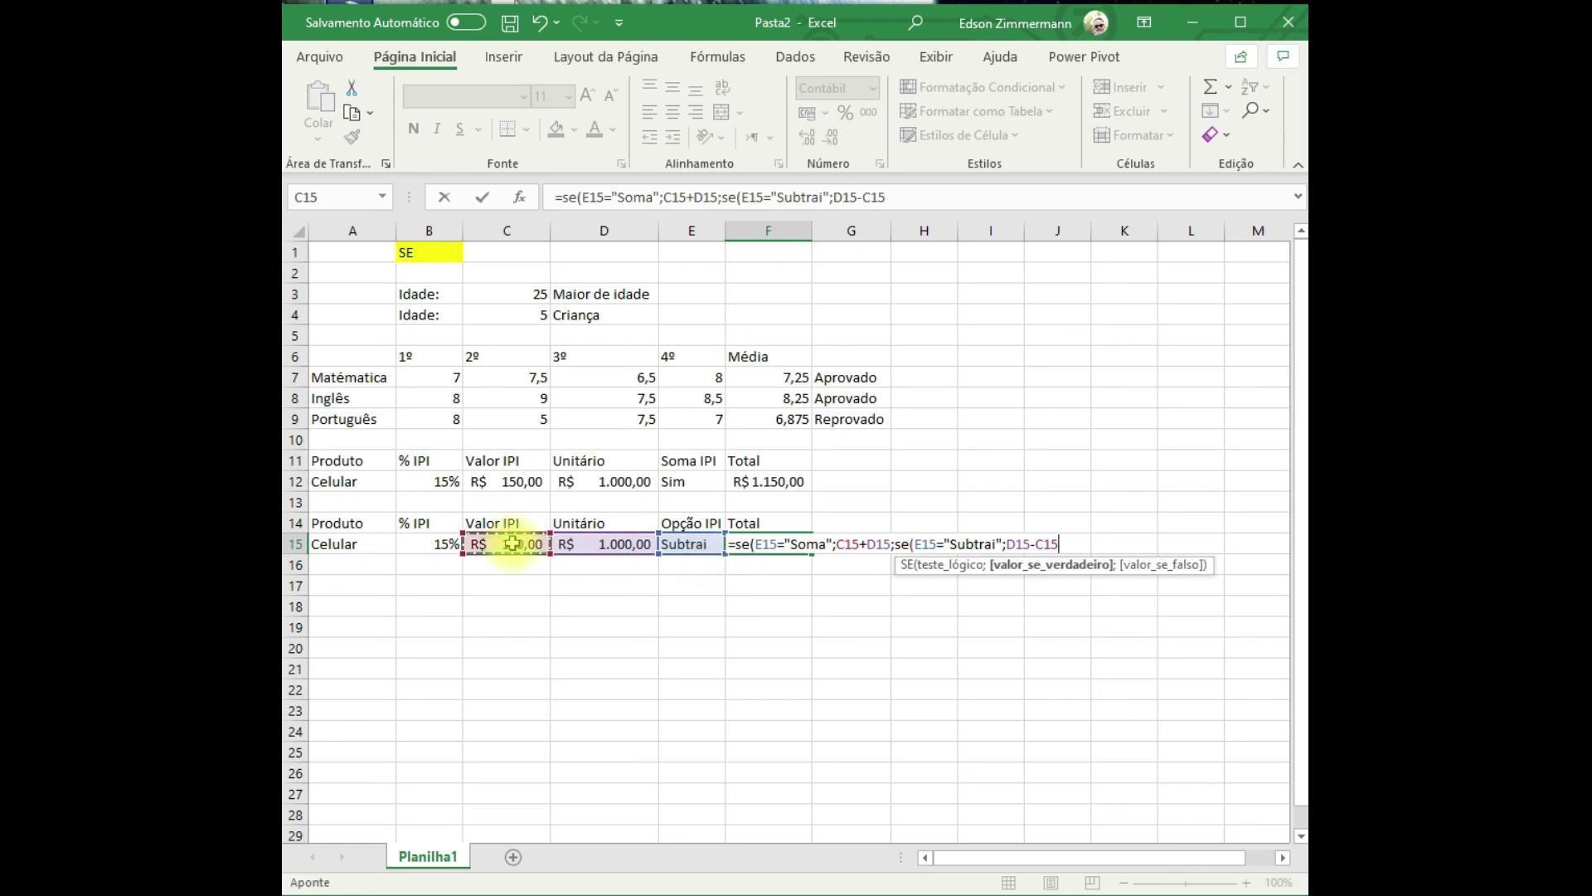
Nest a third SE in F15 that returns D15 when E15="Nada", close all three functions and enter the formula.
text(;se)
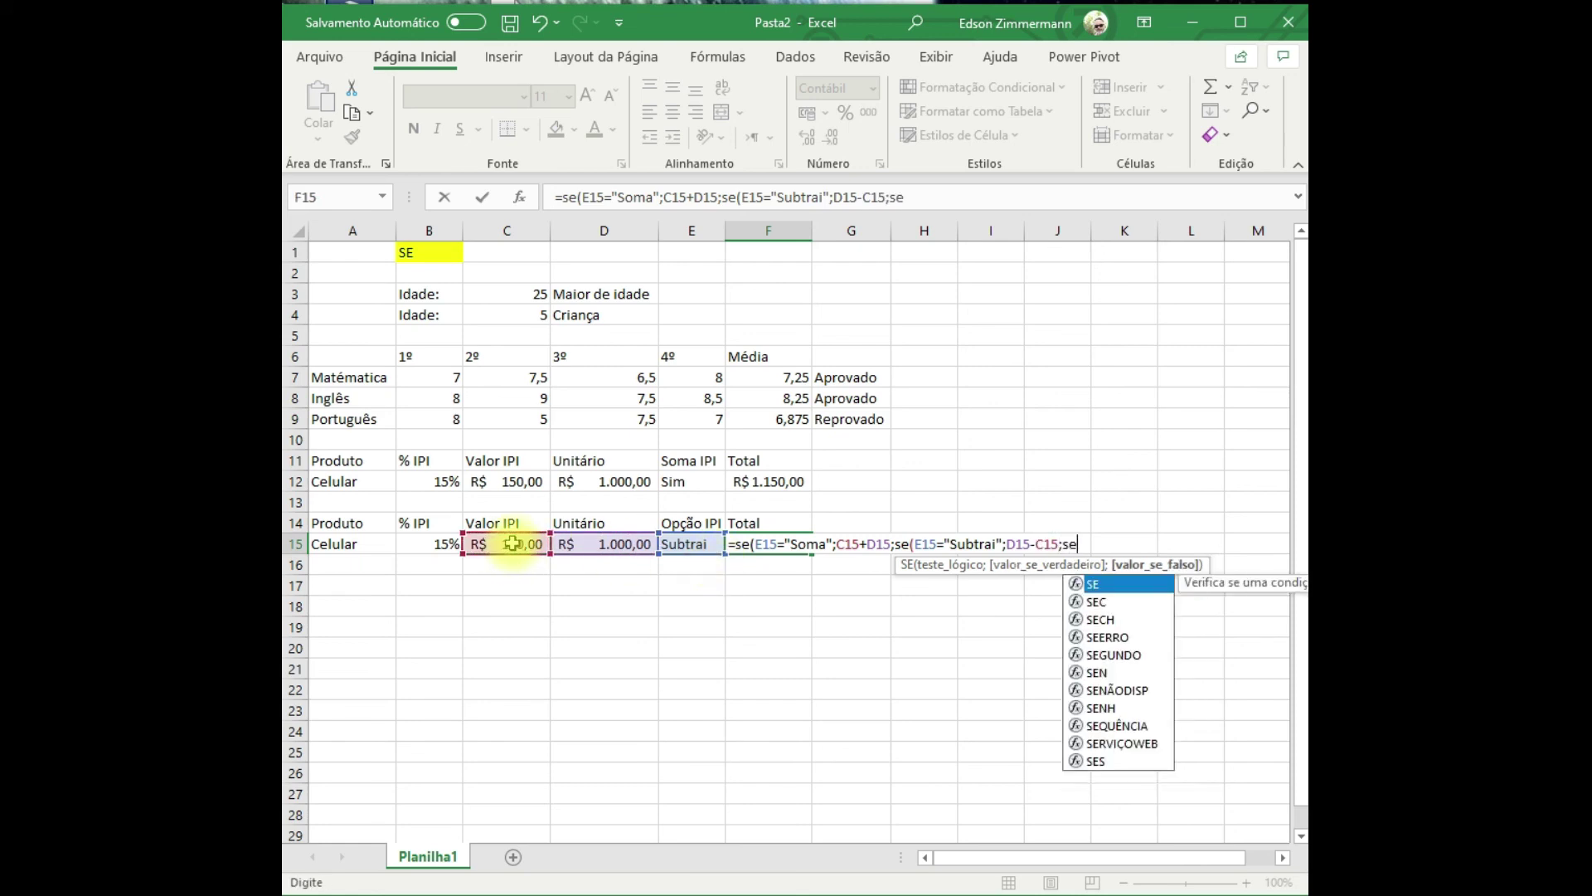
text(()
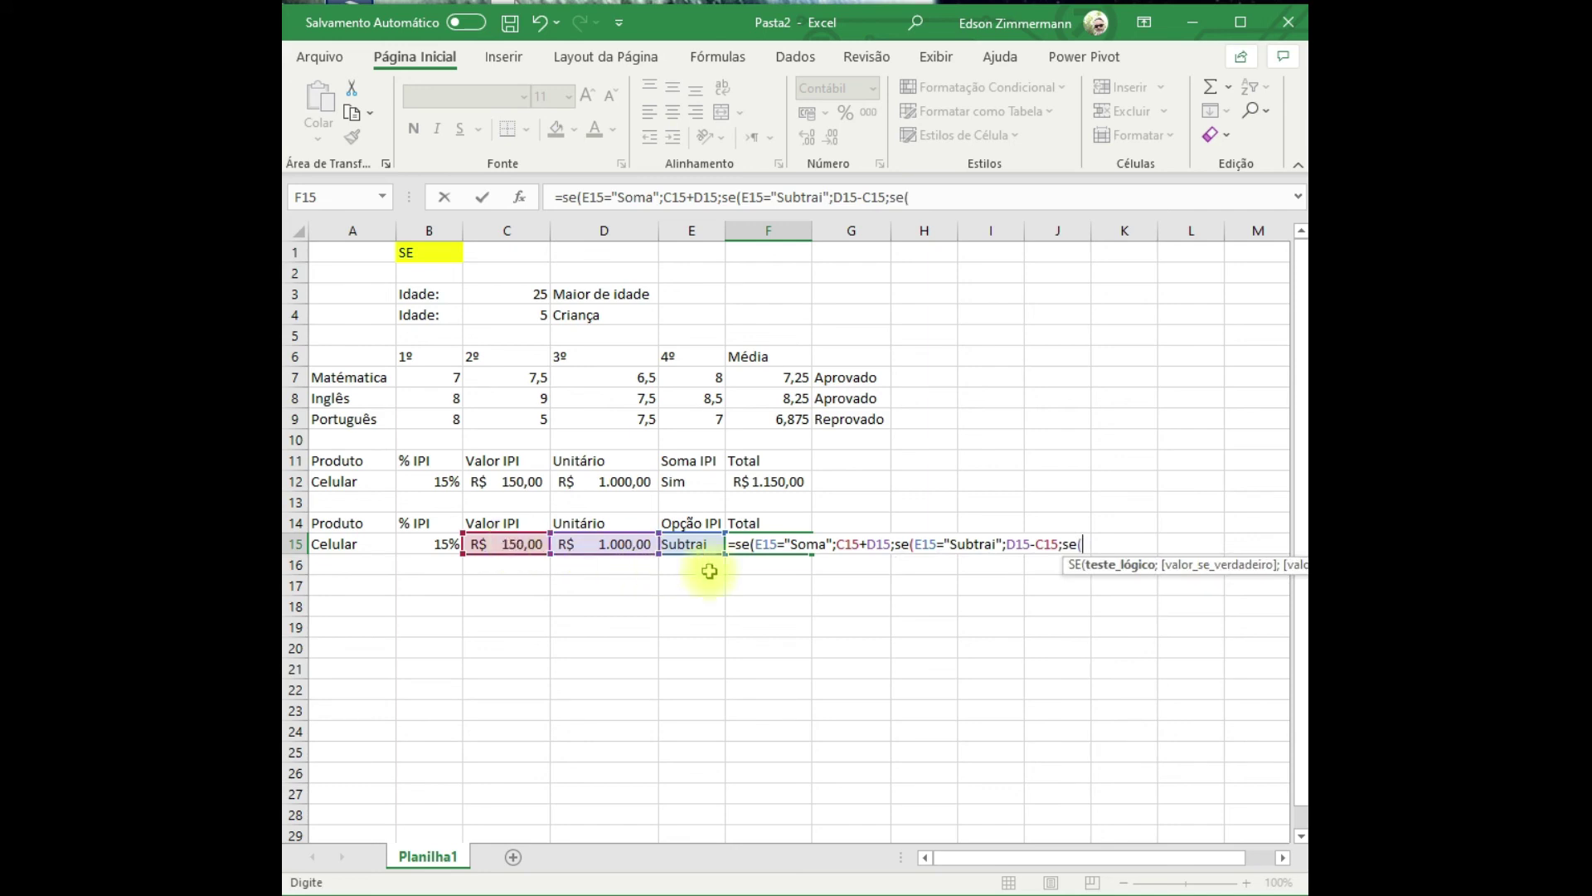
click(695, 544)
text(=)
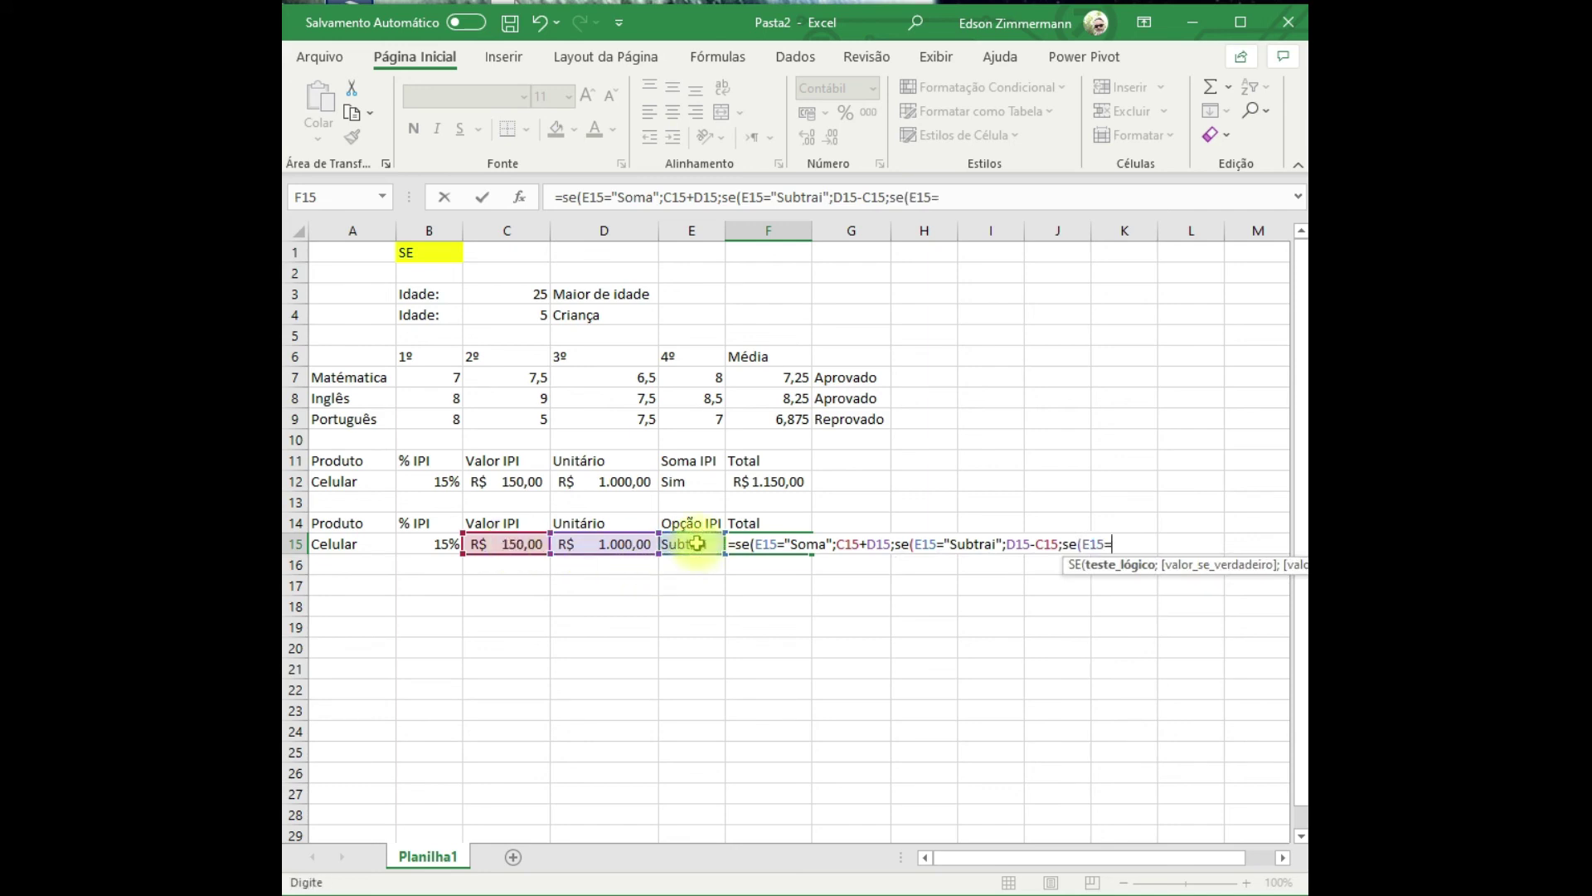
text("Nada";)
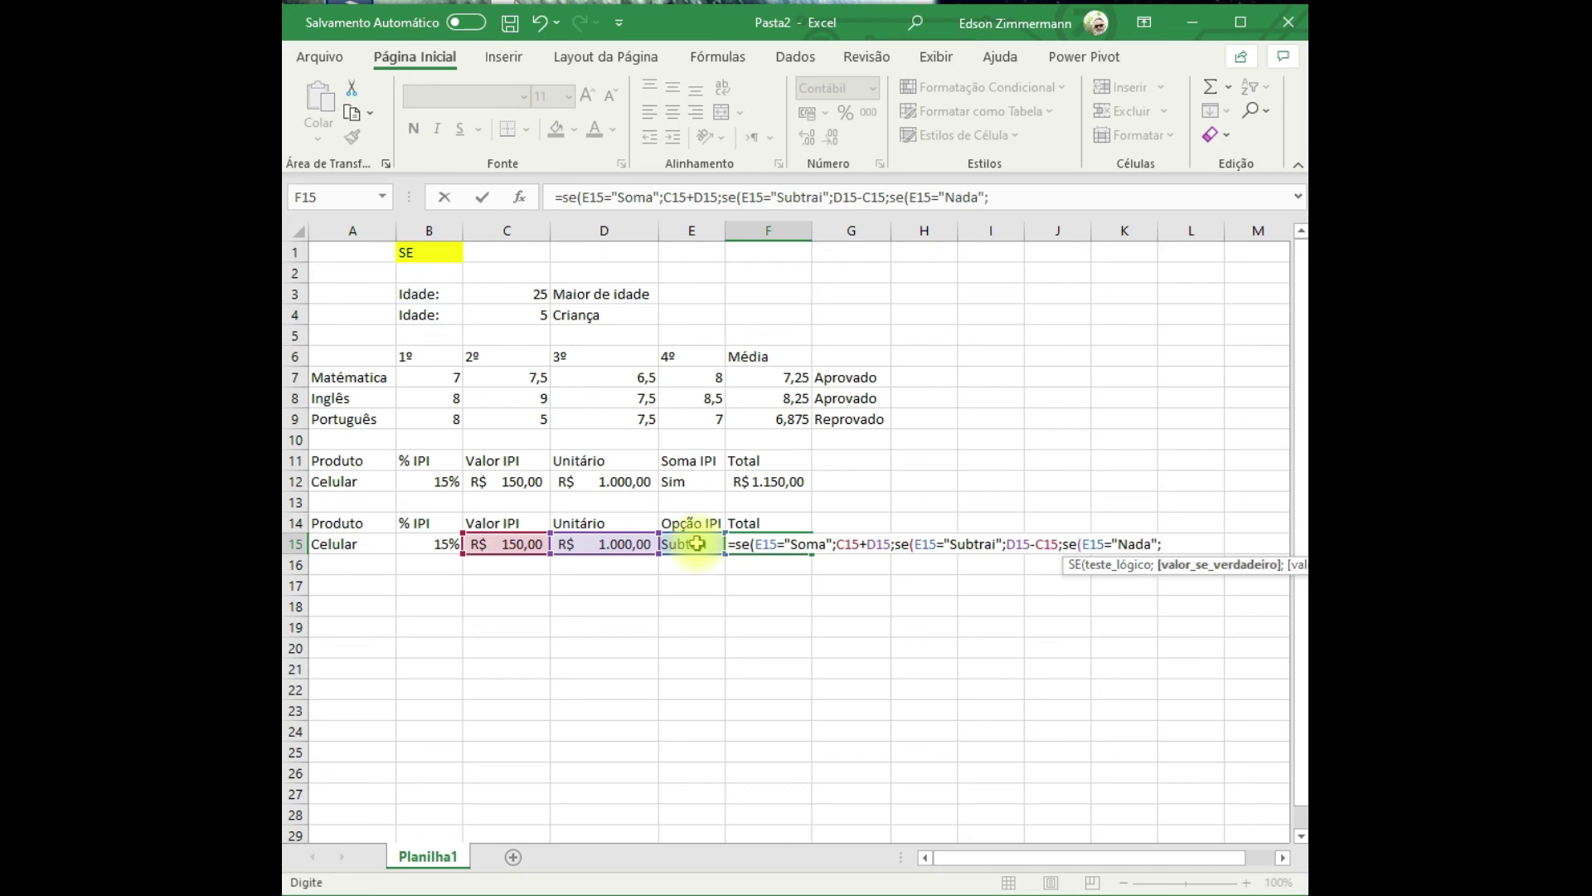
click(622, 545)
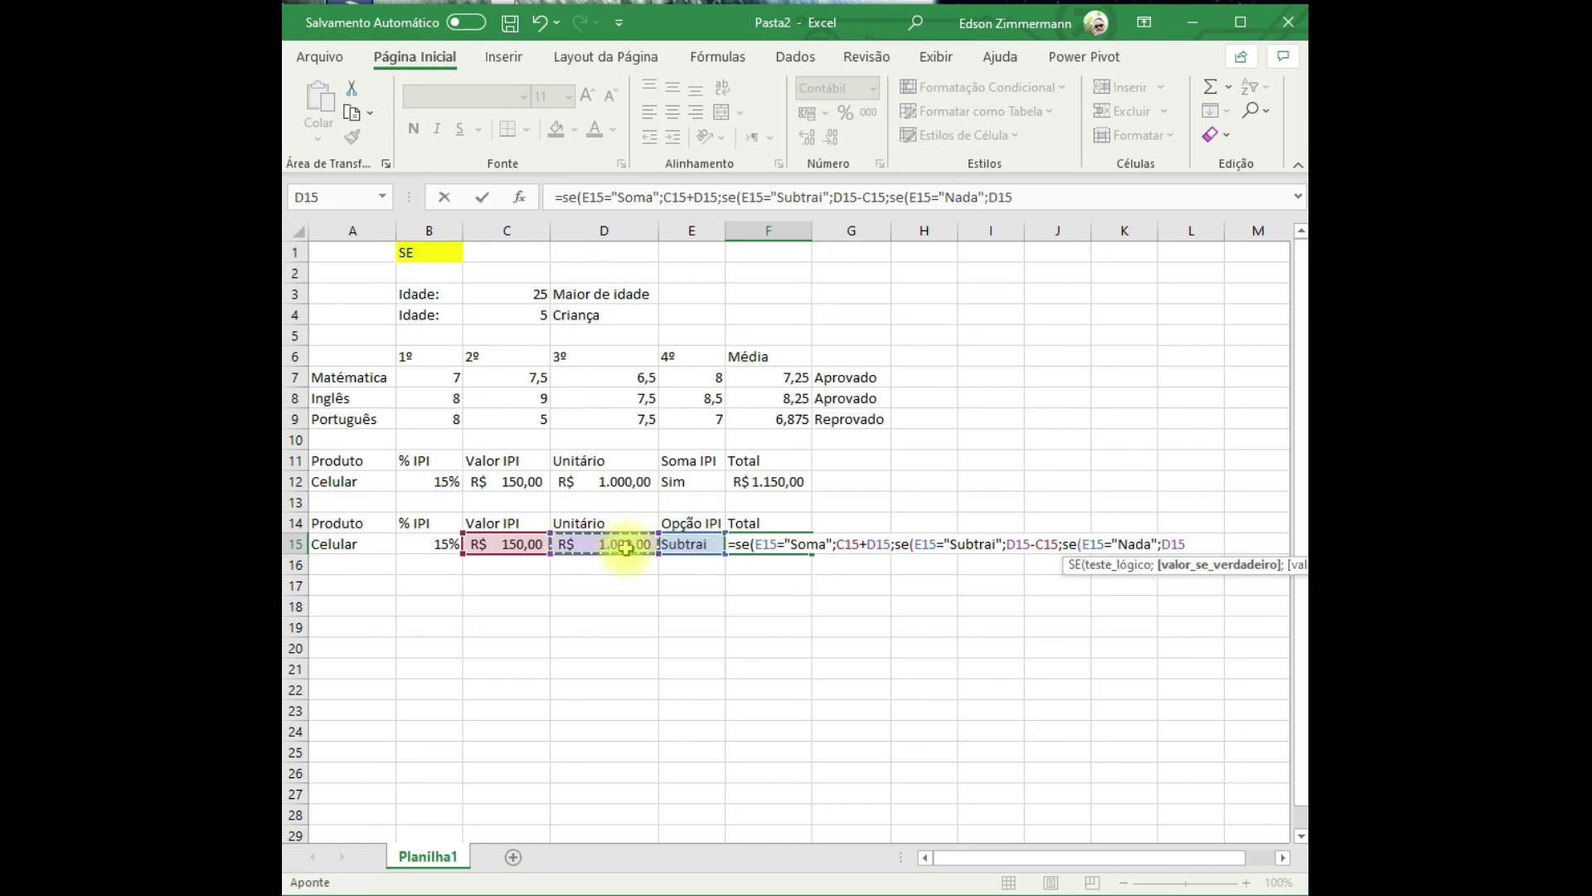
text())
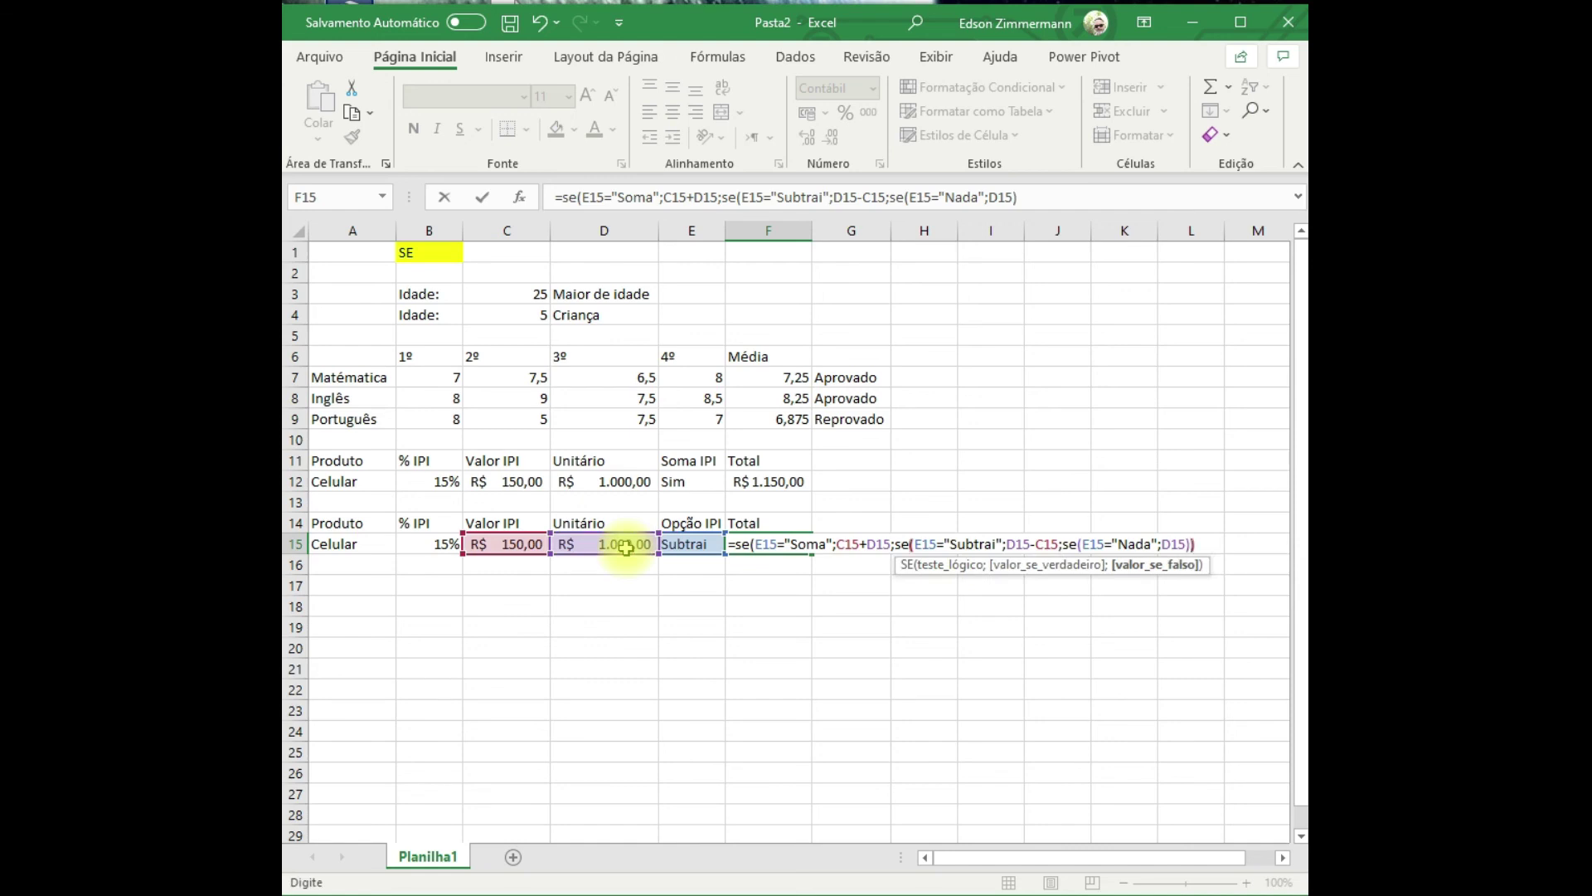
text()))
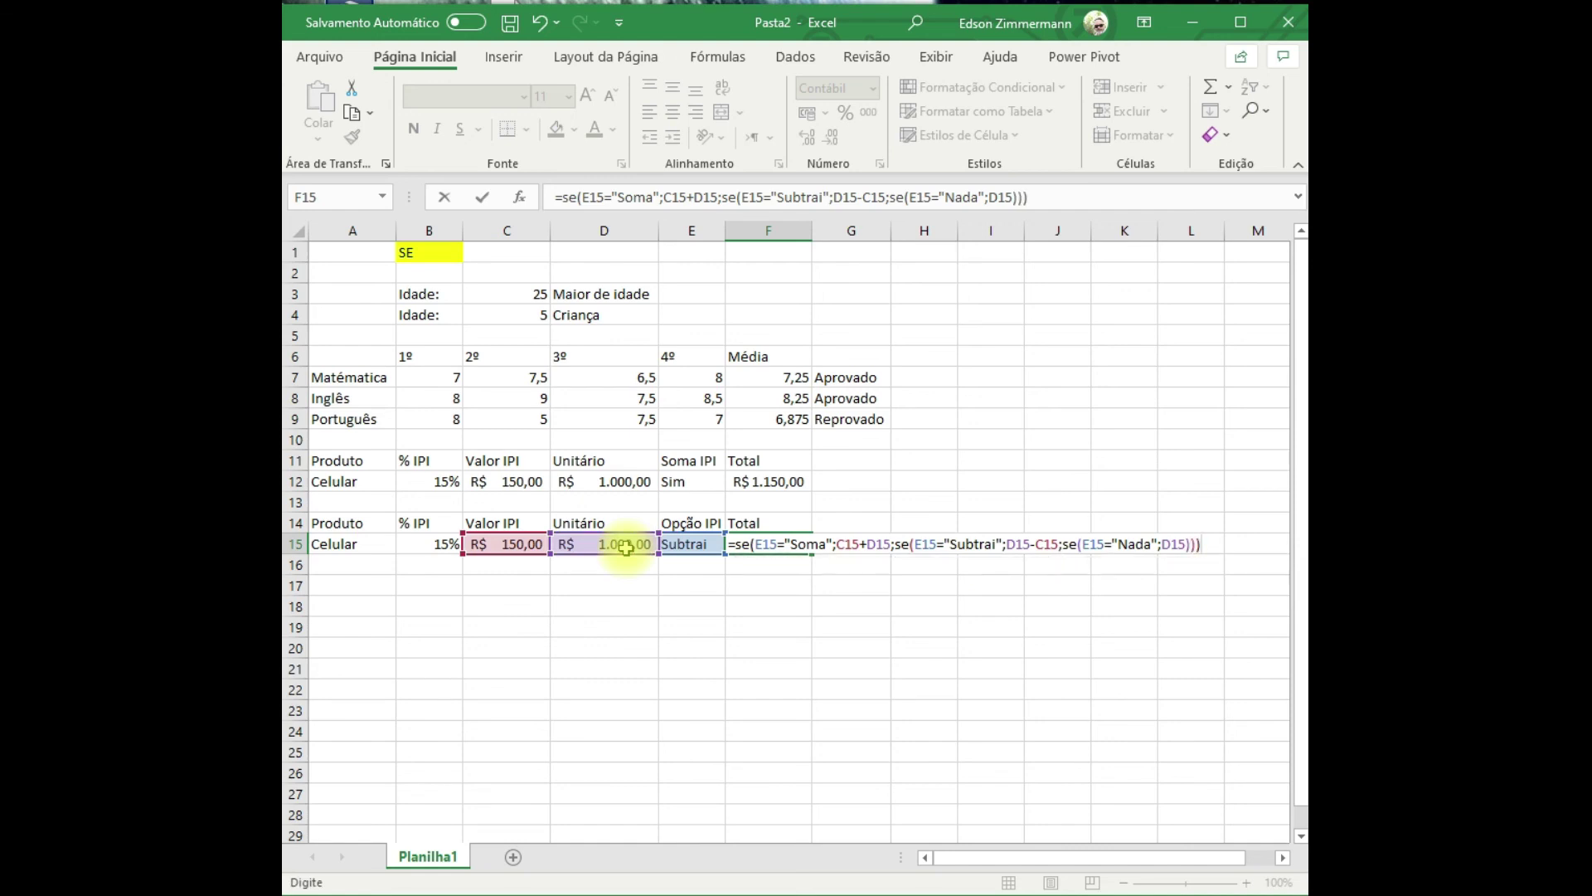
text())
key(BackSpace)
key(Return)
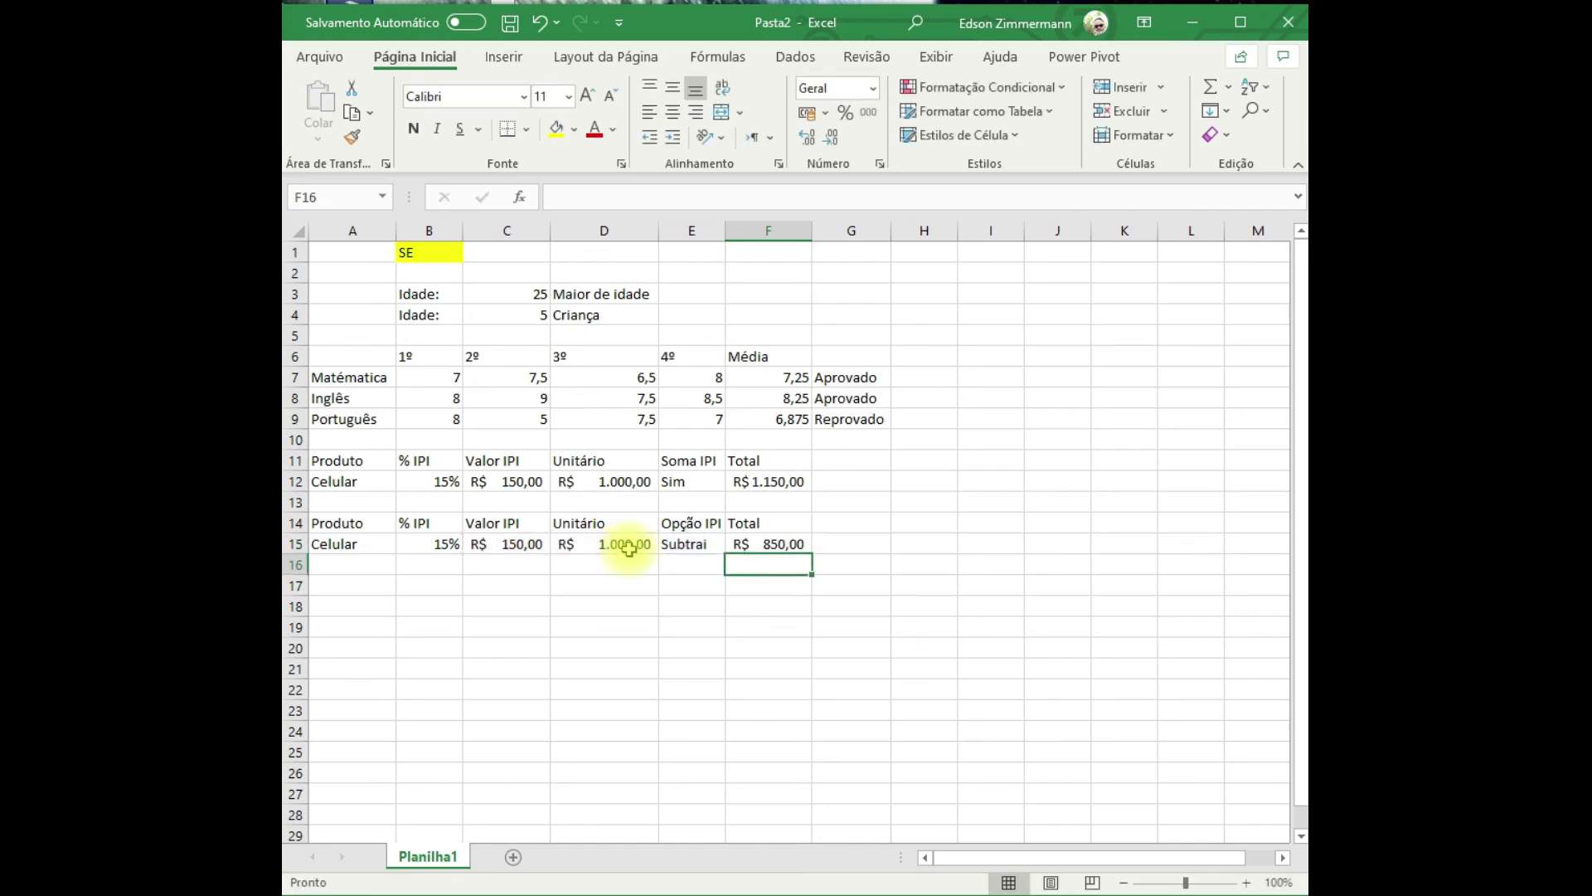
Test the nested formula by setting the Opção IPI value in cell E15 to "Nada".
key(Up)
key(Left)
text(Nada)
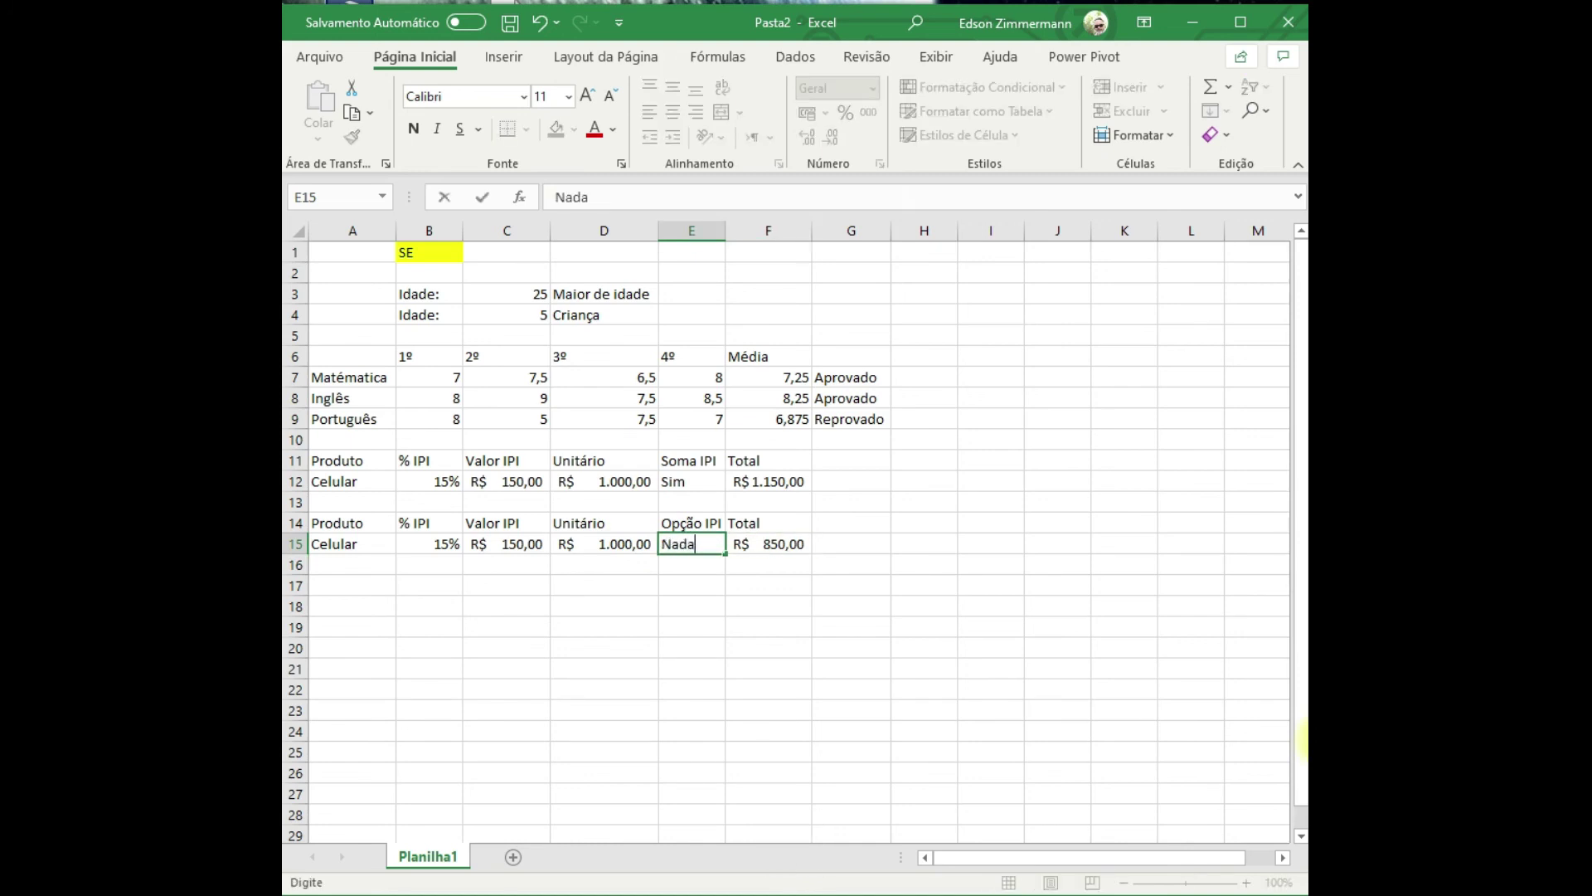
key(Return)
Test the addition case by changing the Opção IPI value in E15 to "Soma".
key(Up)
text(Soma)
key(Return)
Test an unlisted option by entering "xxx" as the Opção IPI value in E15.
key(Up)
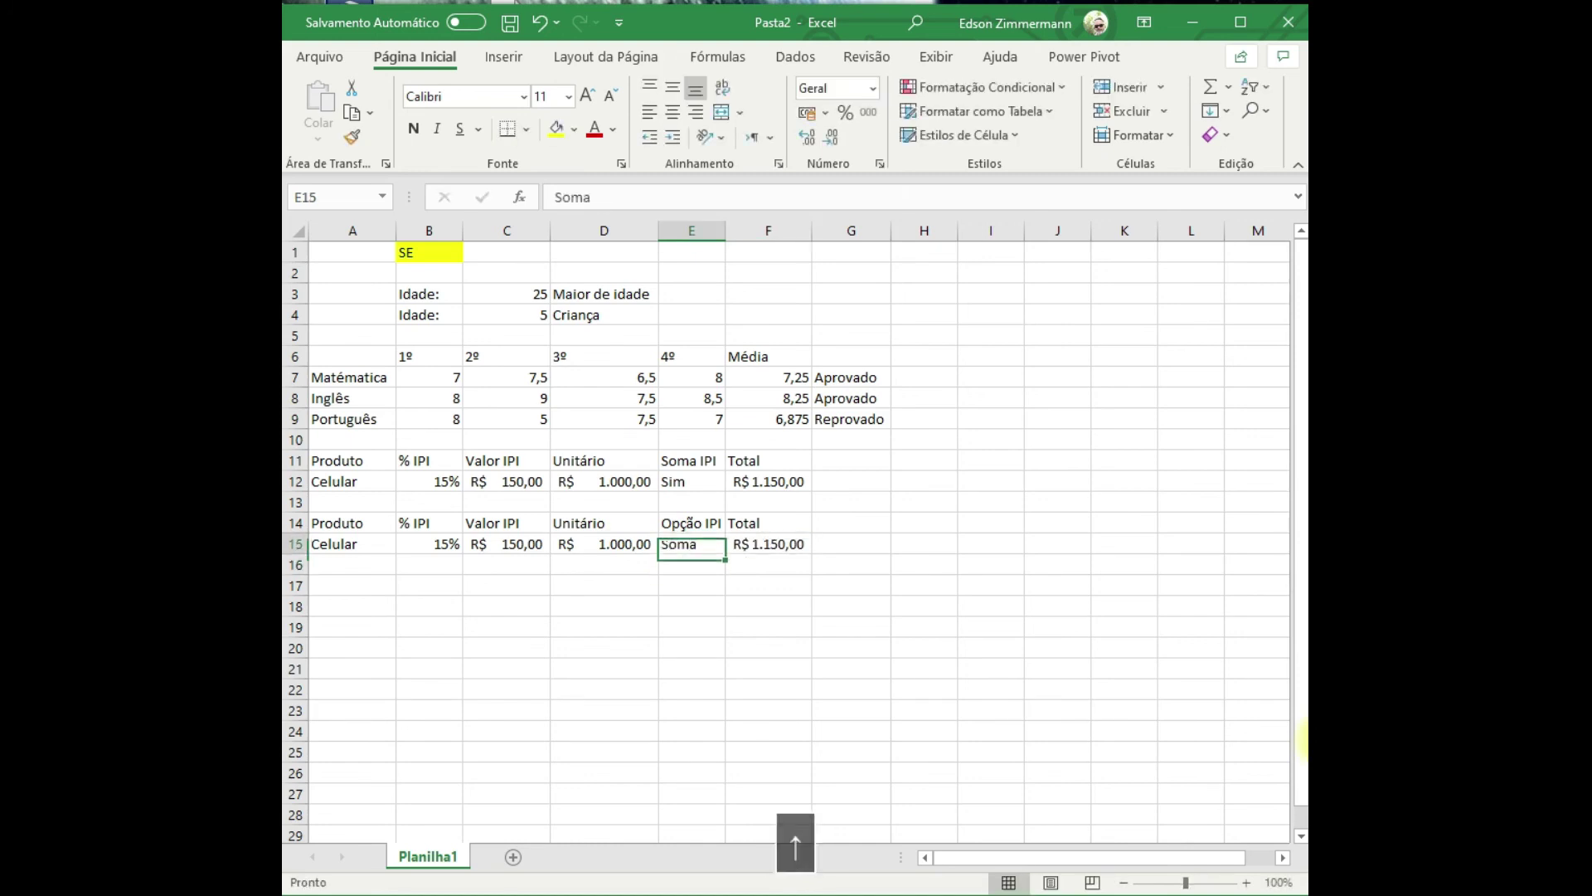
text(xxx)
key(Return)
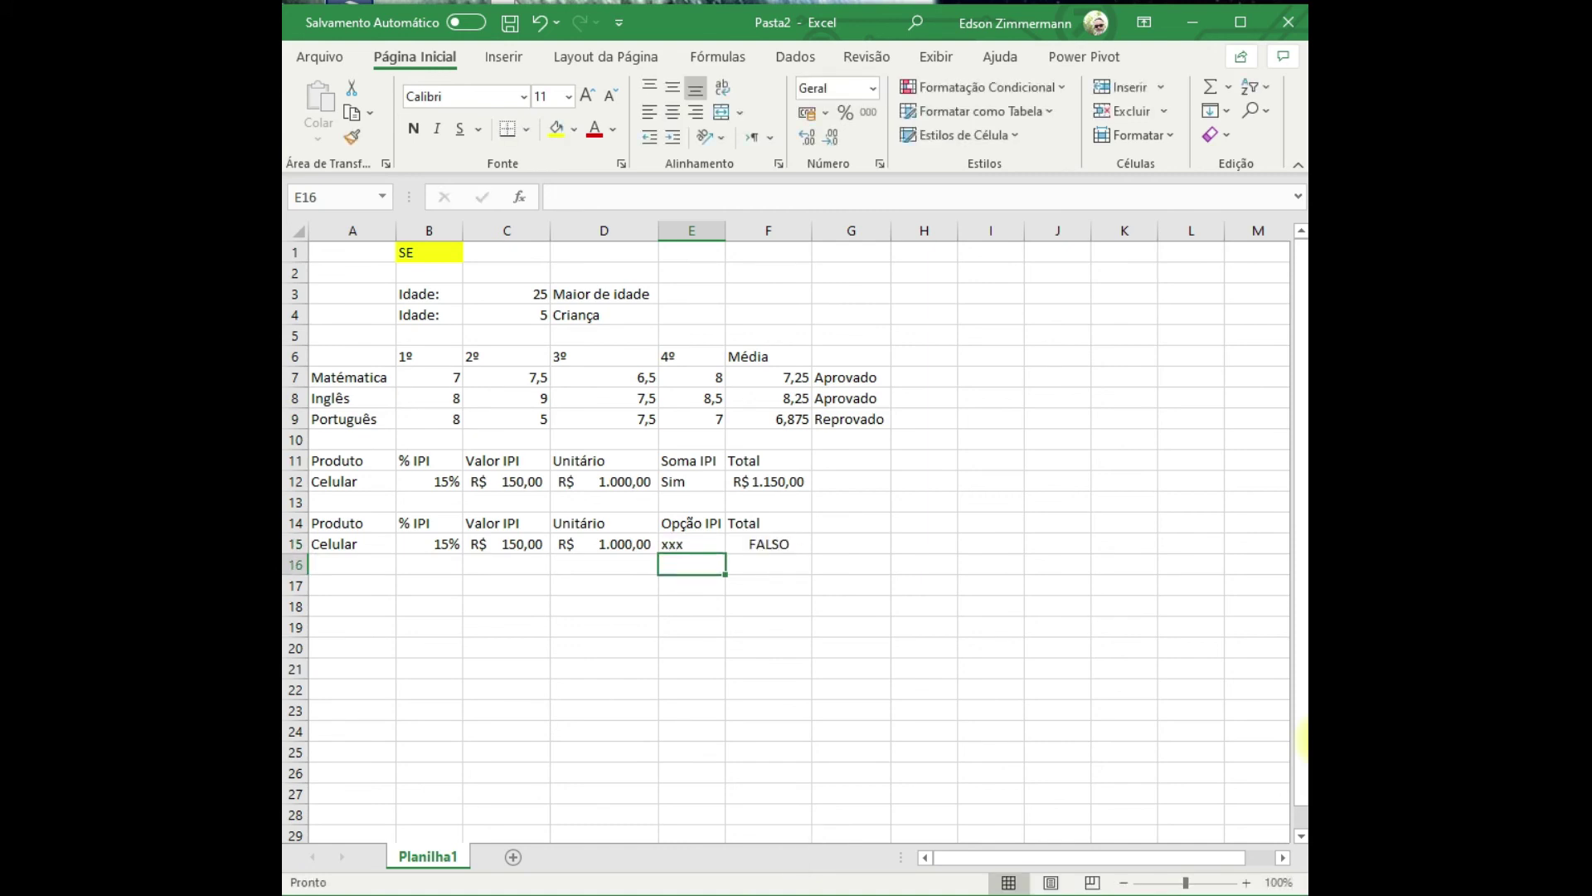
Set the Opção IPI value in E15 back to the valid option "Nada".
key(Up)
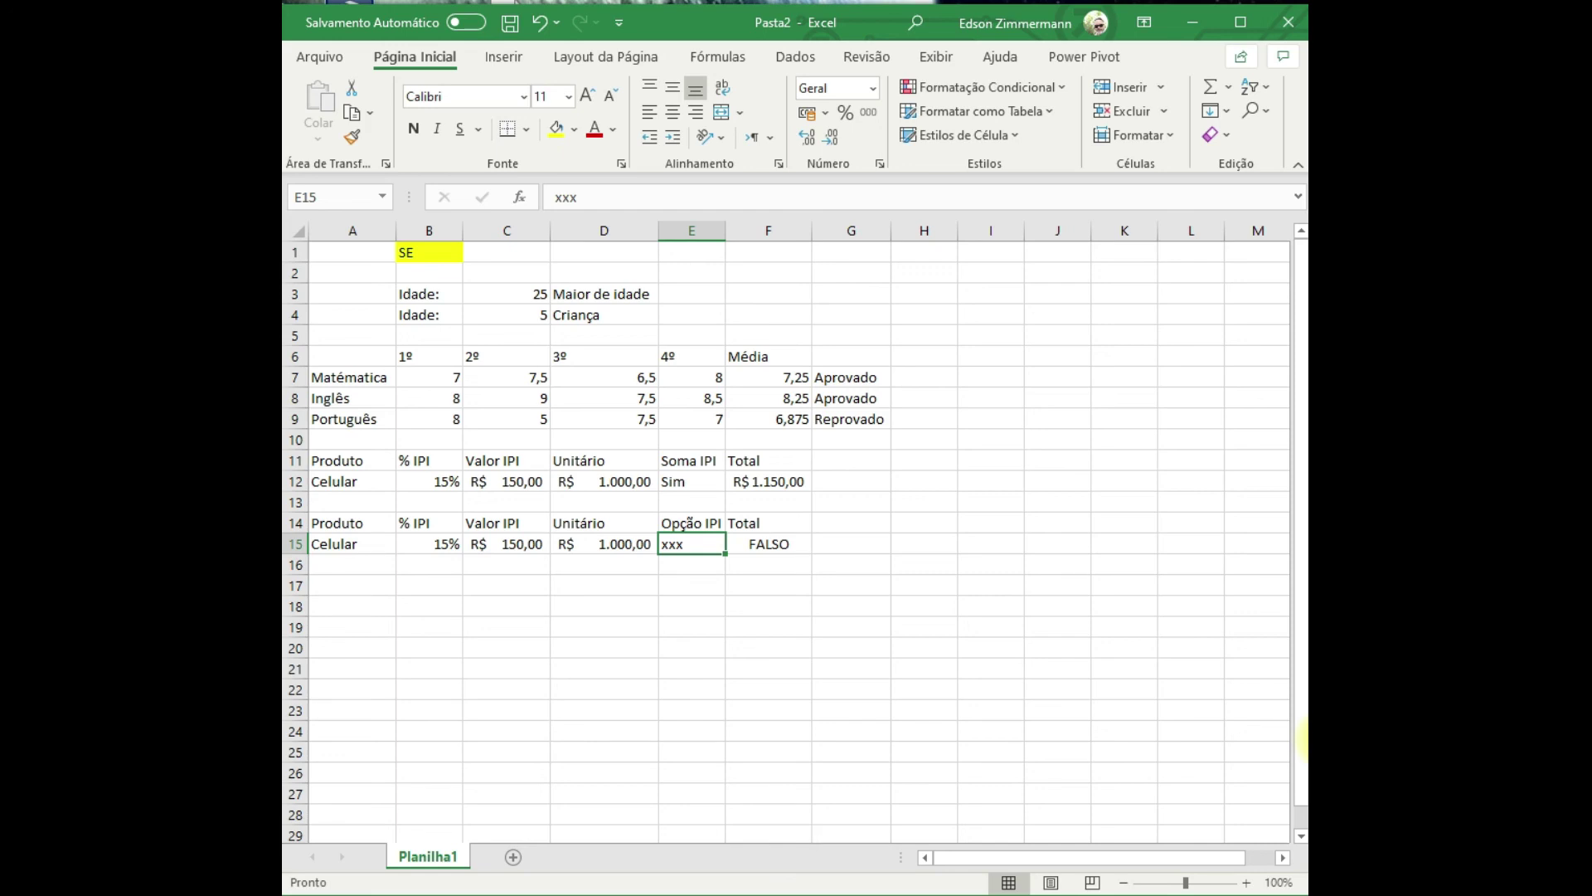
text(da)
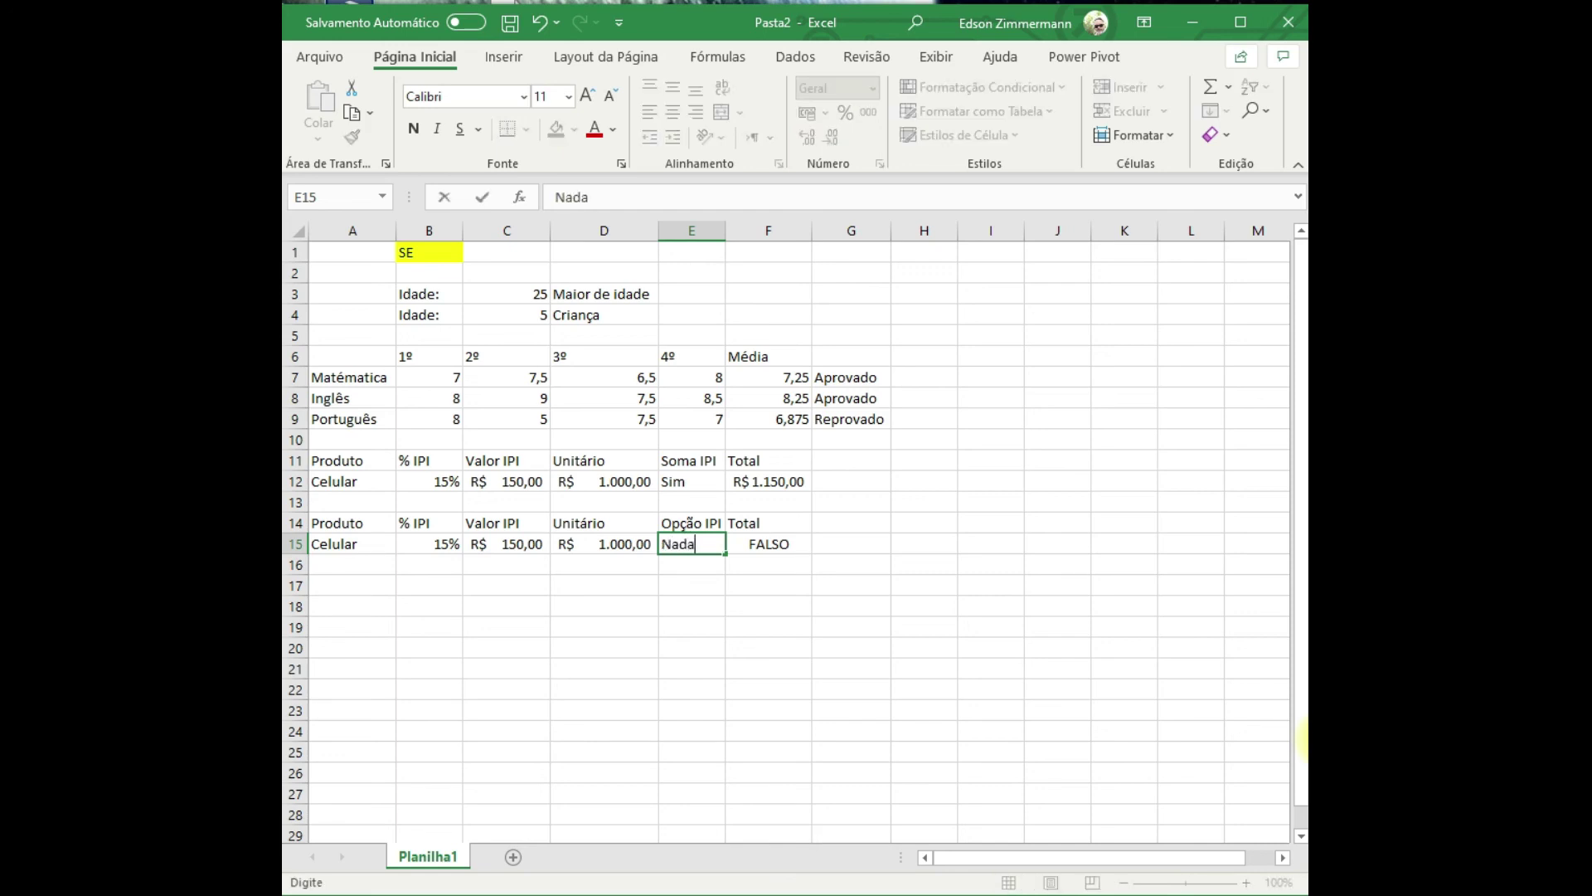
key(Return)
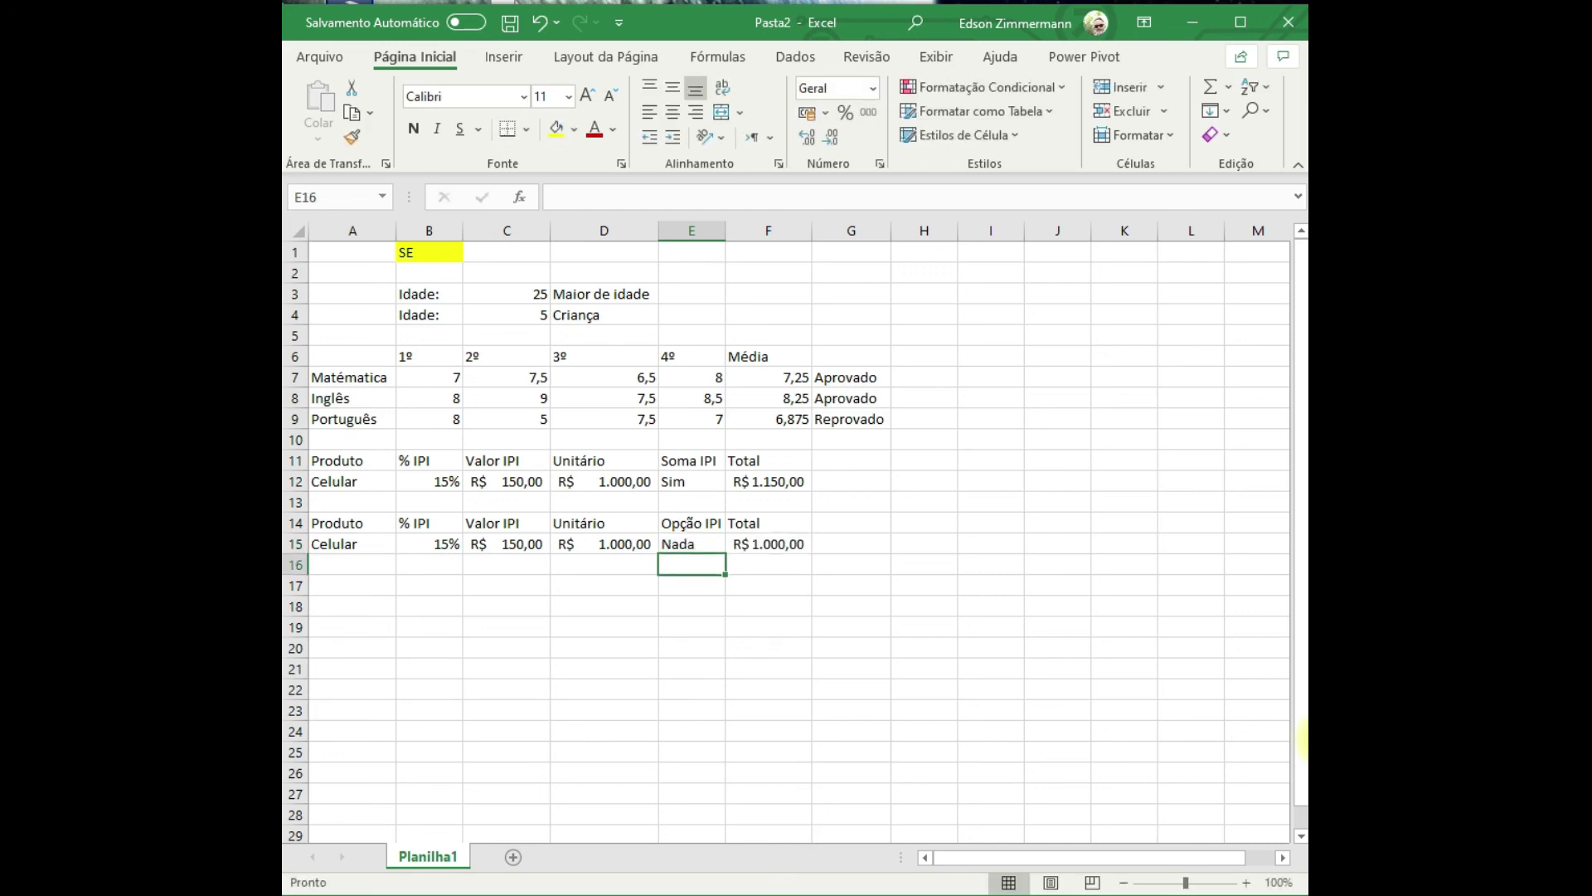